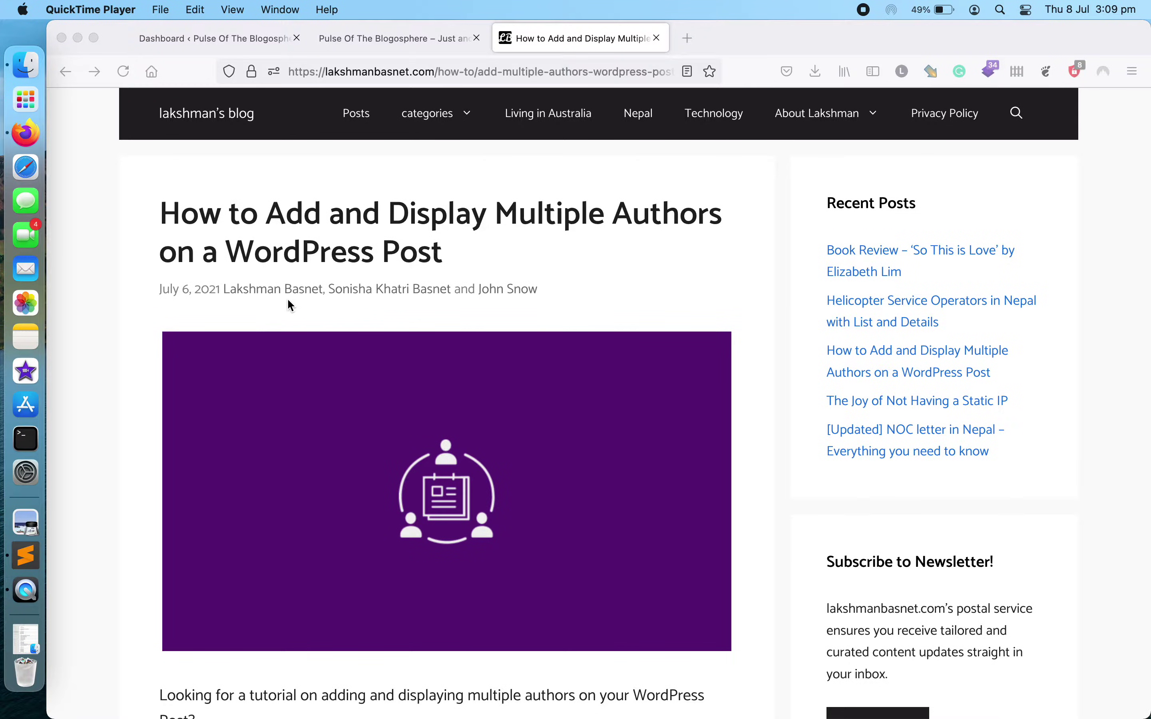
Examine the multiple-author byline on the example post and the author page of its last listed author.
{"action": "left_click", "coordinate": [309, 312]}
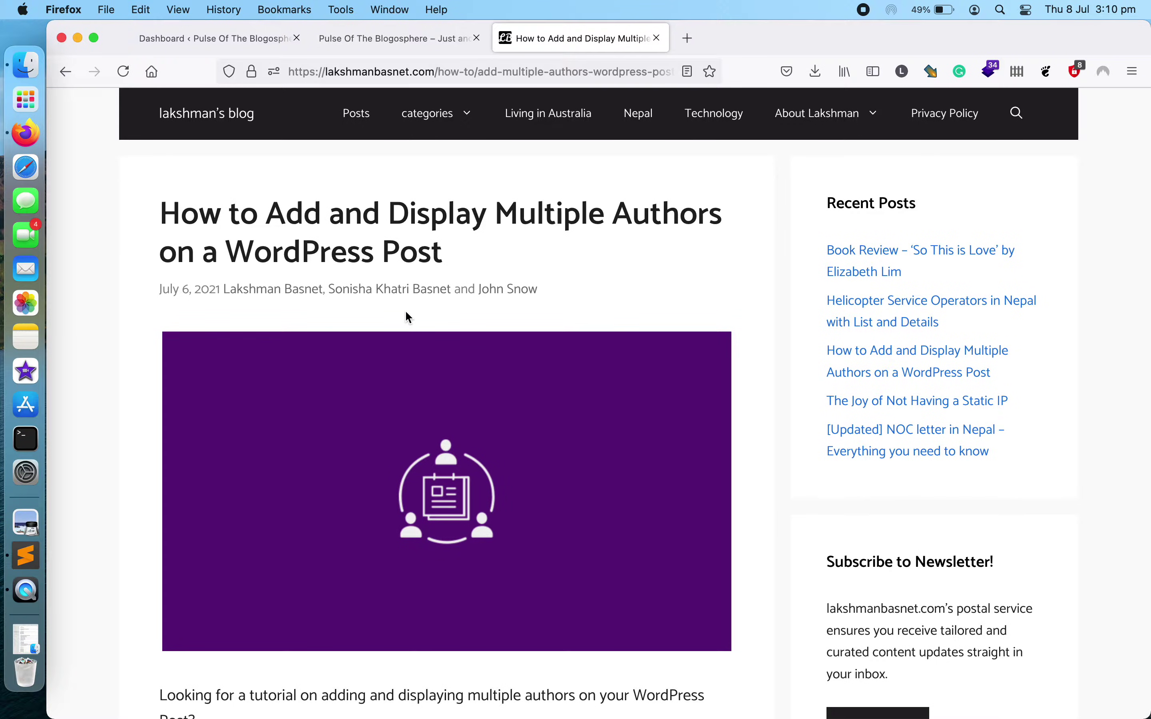
{"action": "left_click", "coordinate": [518, 297], "text": "super"}
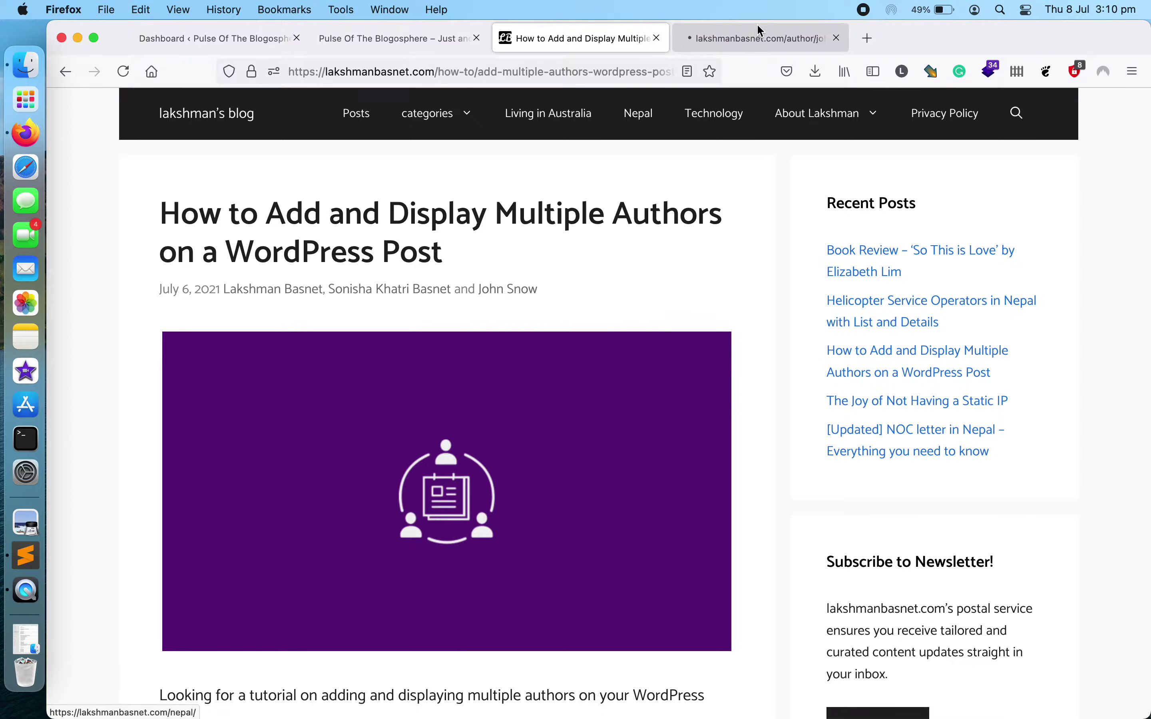
{"action": "left_click", "coordinate": [754, 33]}
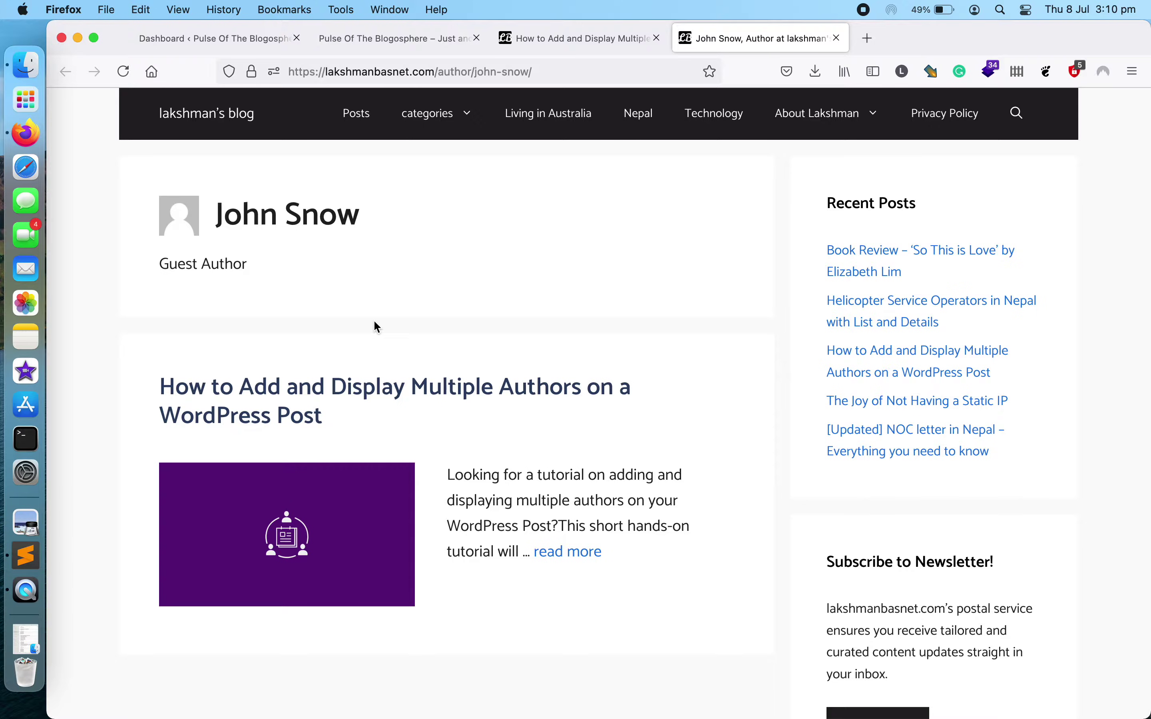
{"action": "left_click", "coordinate": [566, 35]}
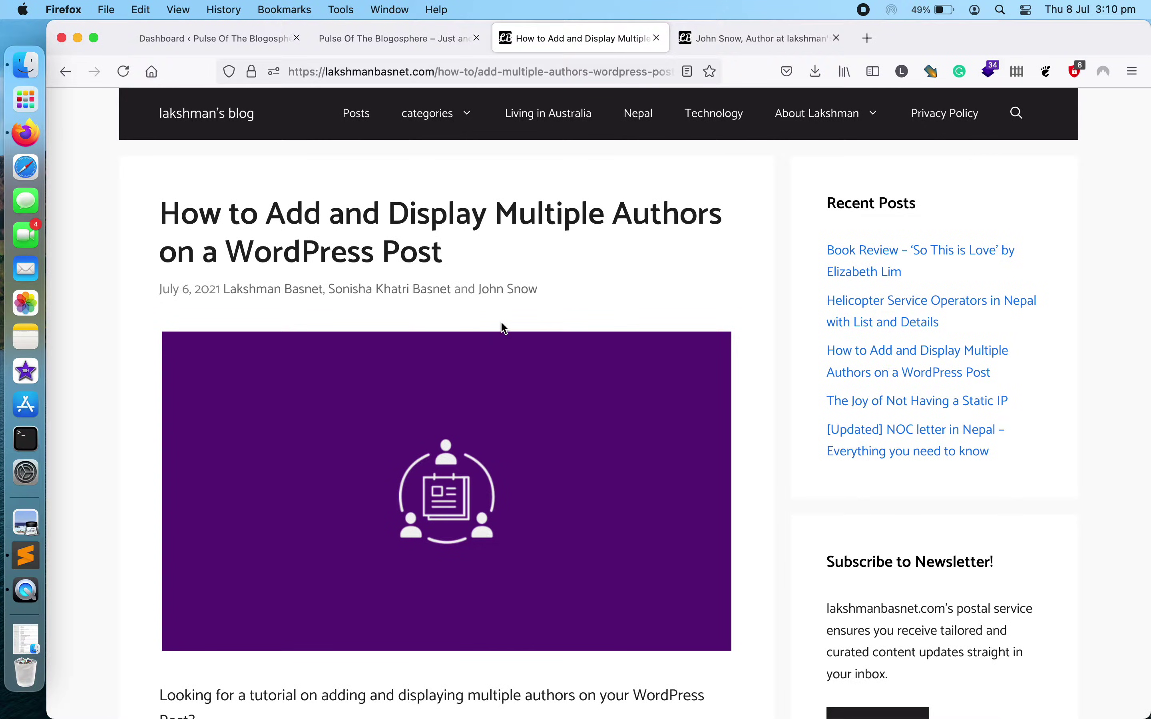
{"action": "scroll", "coordinate": [505, 371], "scroll_direction": "down", "scroll_amount": 3}
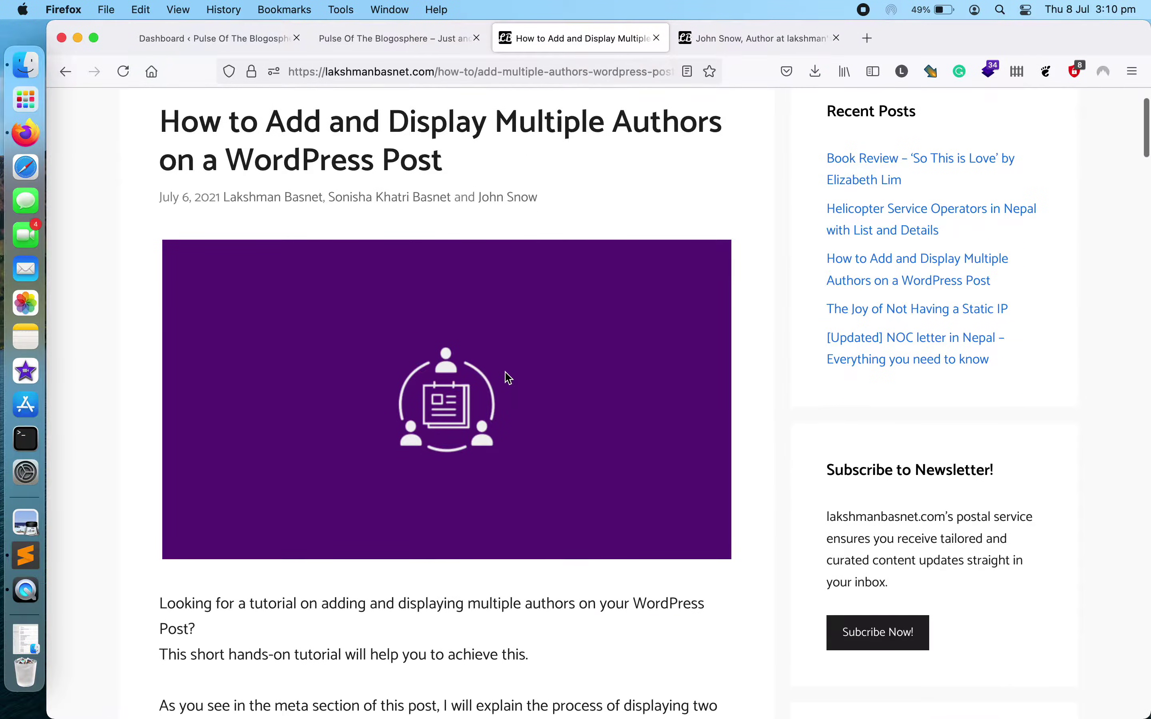
{"action": "scroll", "coordinate": [506, 377], "scroll_direction": "up", "scroll_amount": 1}
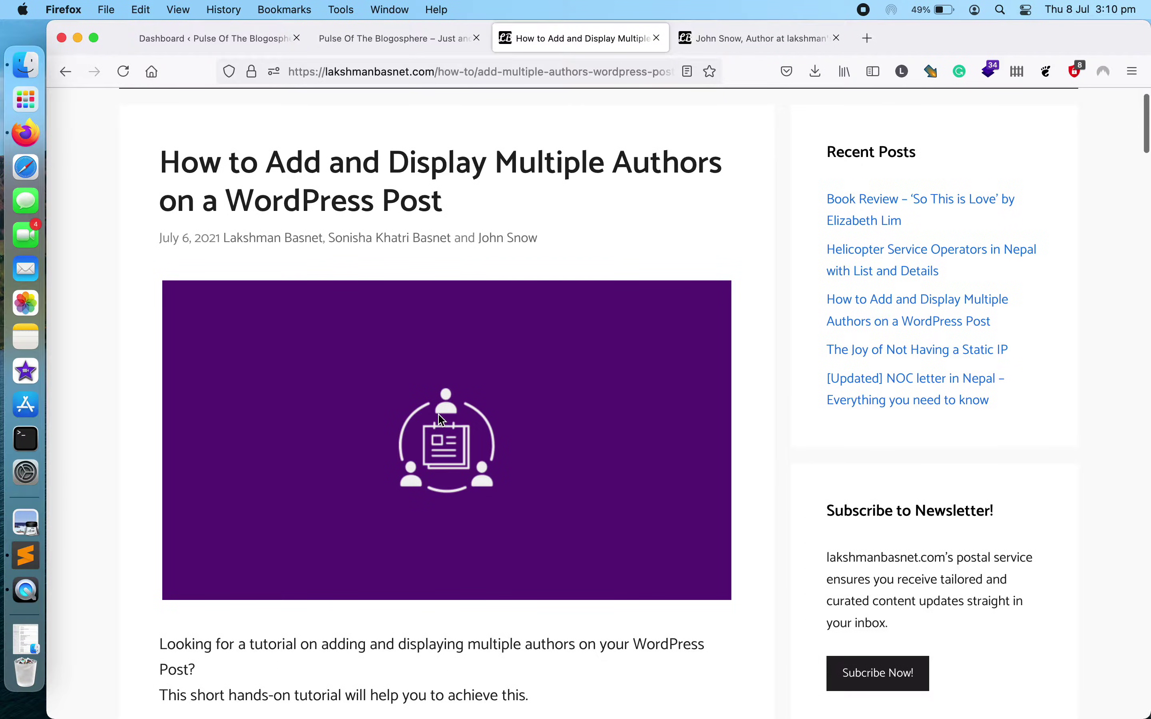
{"action": "scroll", "coordinate": [441, 419], "scroll_direction": "down", "scroll_amount": 6}
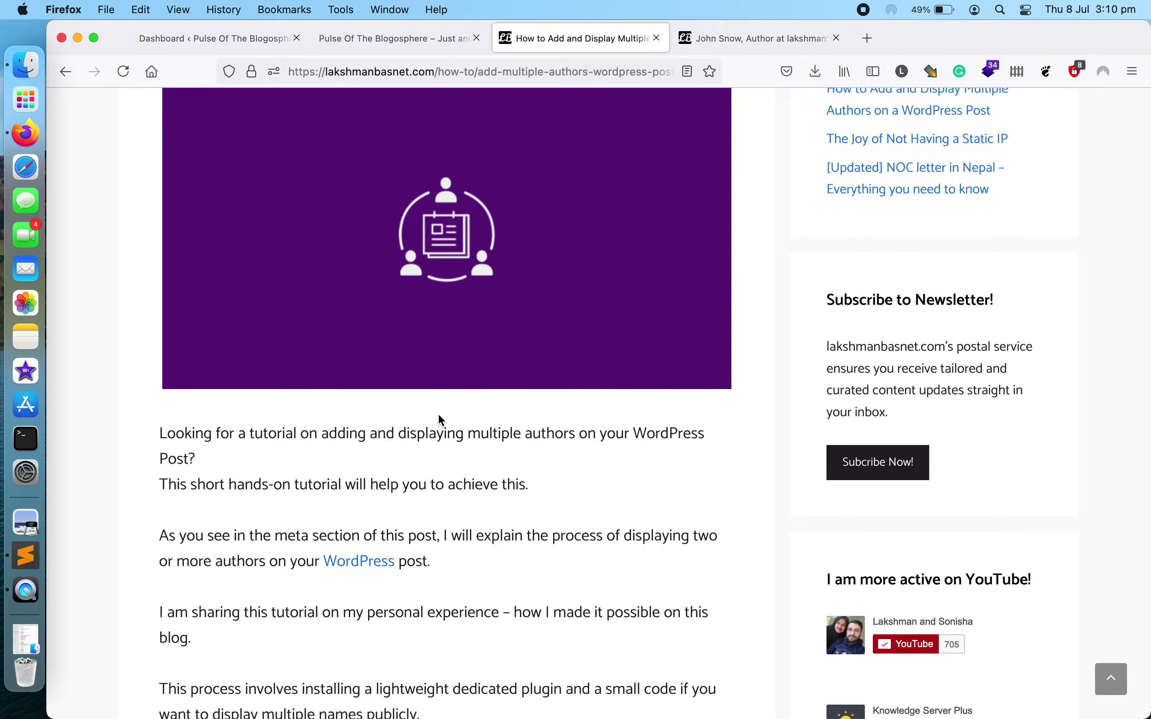
{"action": "scroll", "coordinate": [441, 419], "scroll_direction": "up", "scroll_amount": 7}
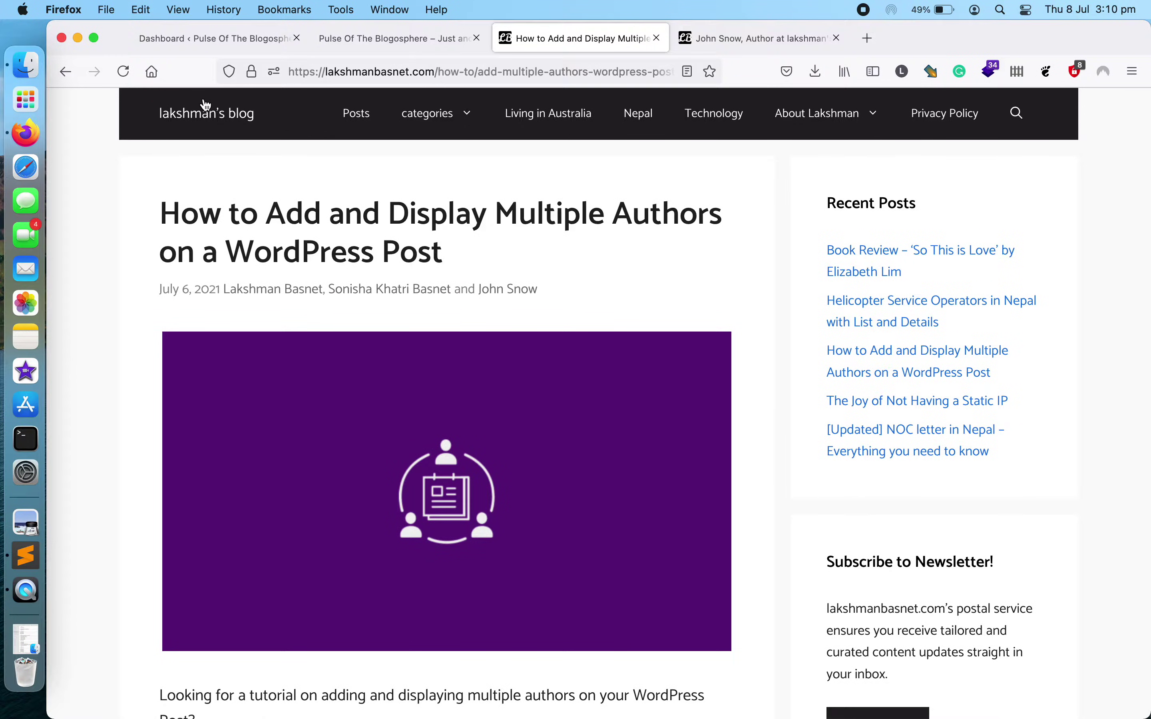
Examine the demo site's home page and the author byline of the "Is money everything?" post, returning to the home page.
{"action": "left_click", "coordinate": [202, 48]}
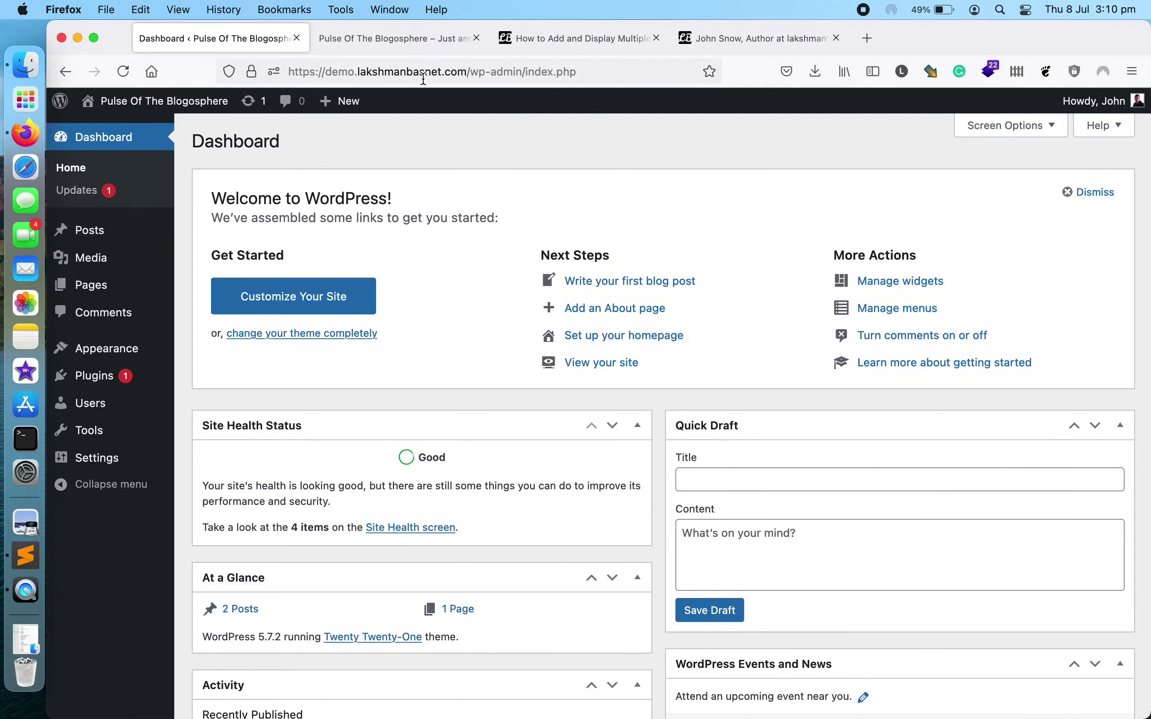
{"action": "left_click", "coordinate": [388, 42]}
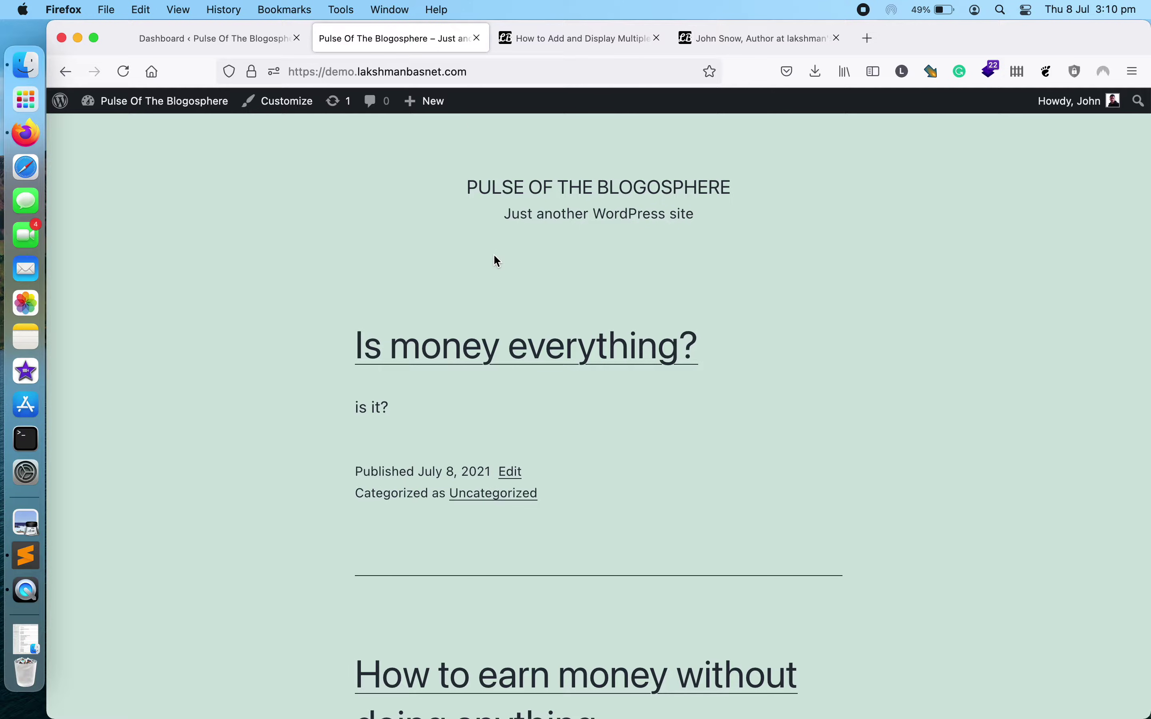
{"action": "scroll", "coordinate": [570, 329], "scroll_direction": "down", "scroll_amount": 6}
{"action": "scroll", "coordinate": [571, 329], "scroll_direction": "up", "scroll_amount": 6}
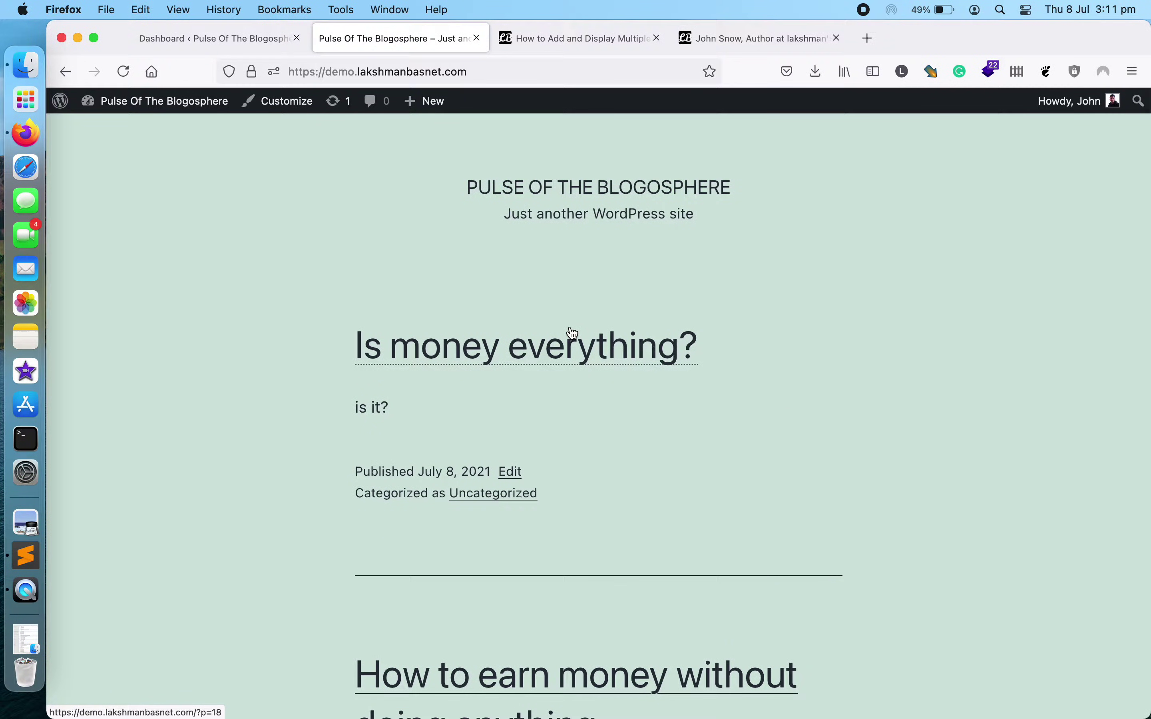
{"action": "scroll", "coordinate": [572, 511], "scroll_direction": "down", "scroll_amount": 4}
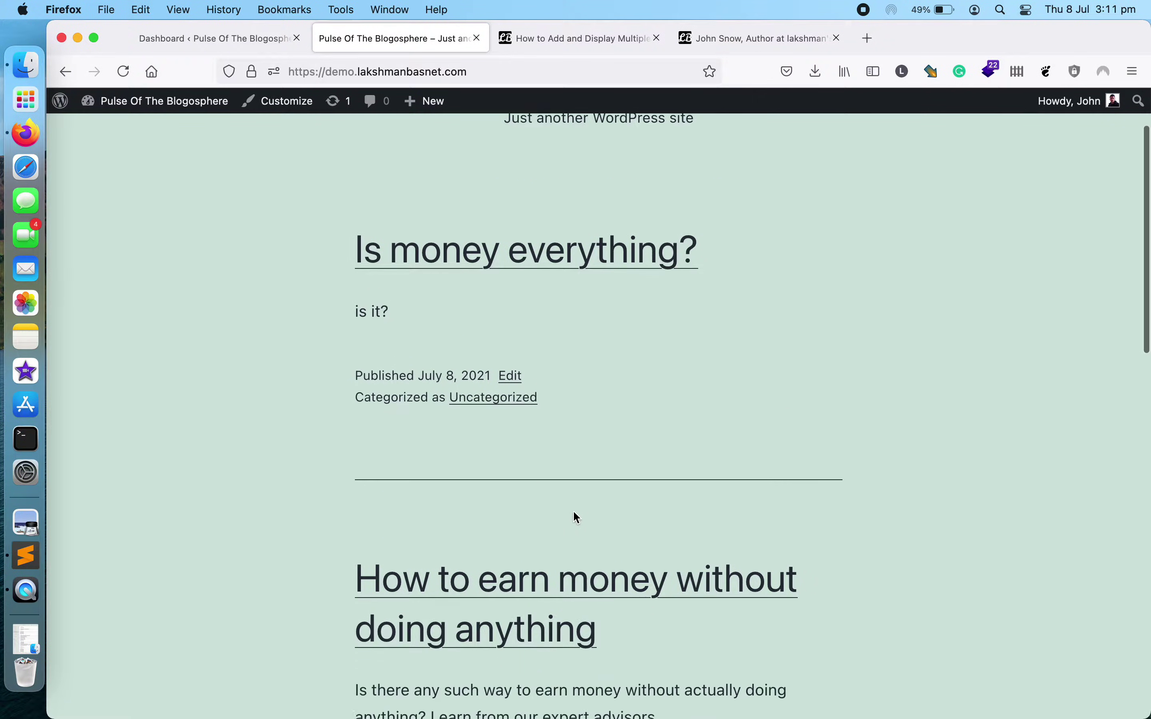
{"action": "scroll", "coordinate": [571, 361], "scroll_direction": "up", "scroll_amount": 1}
{"action": "left_click", "coordinate": [533, 246]}
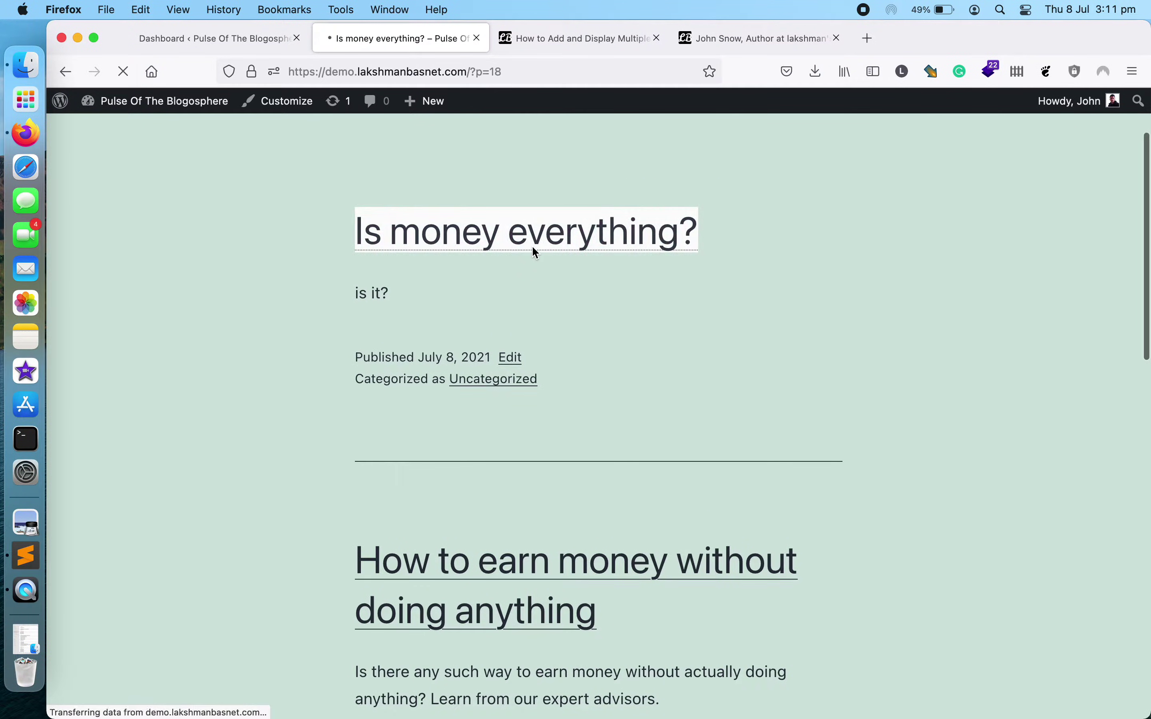
{"action": "scroll", "coordinate": [411, 514], "scroll_direction": "down", "scroll_amount": 2}
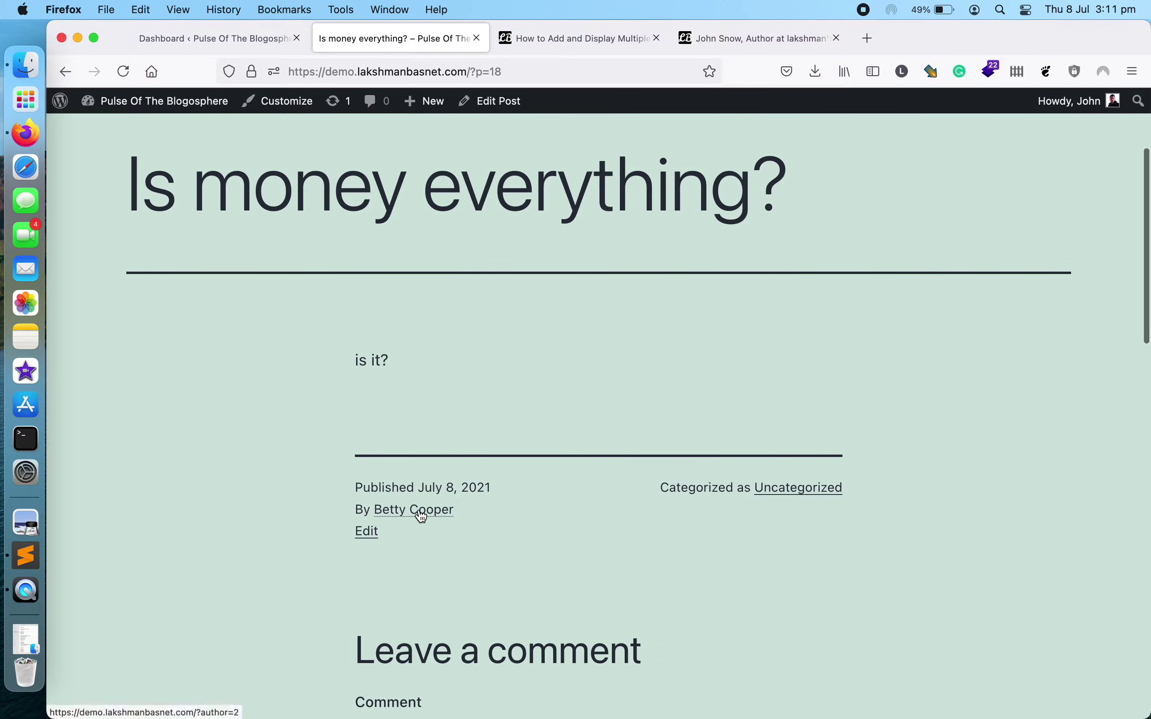
{"action": "scroll", "coordinate": [416, 514], "scroll_direction": "up", "scroll_amount": 5}
{"action": "left_click", "coordinate": [504, 189]}
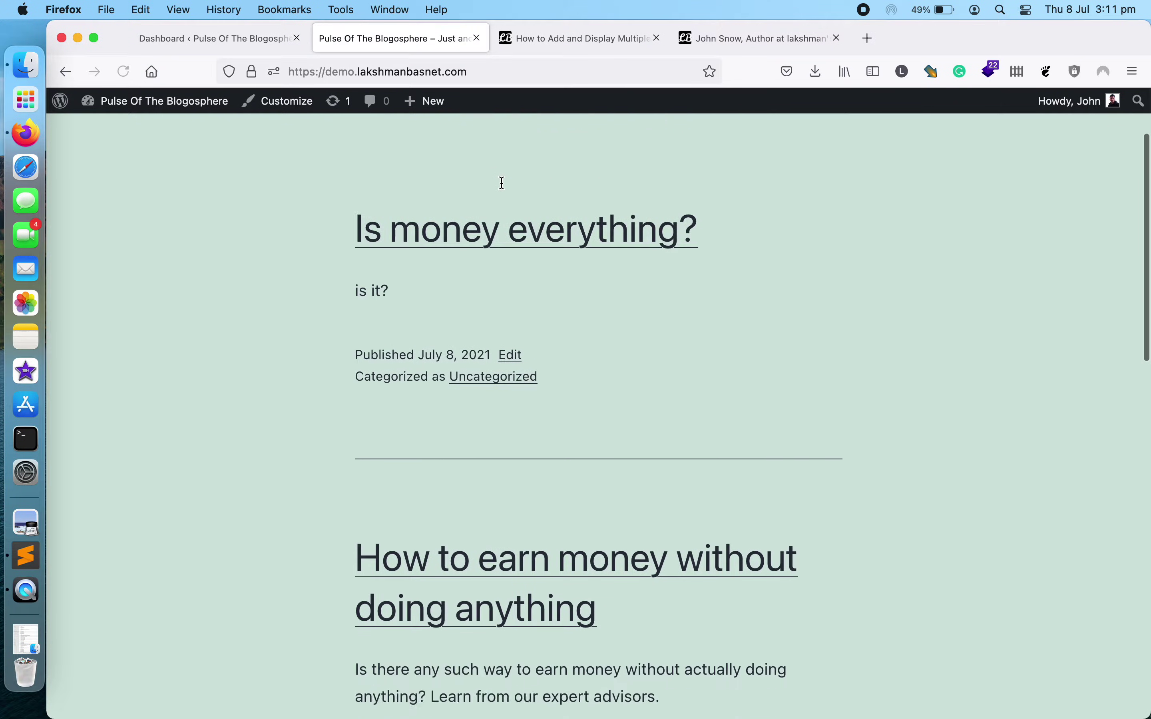
Open the "How to earn money without doing anything" post and examine its author byline.
{"action": "scroll", "coordinate": [457, 382], "scroll_direction": "down", "scroll_amount": 4}
{"action": "left_click", "coordinate": [462, 421]}
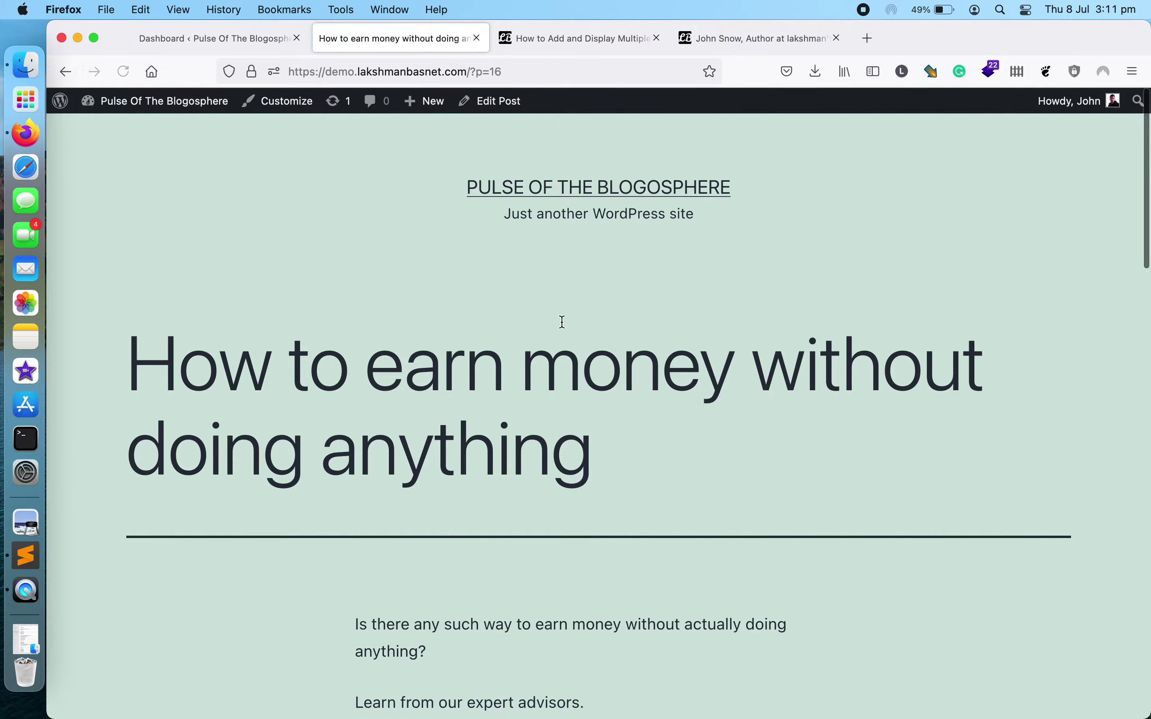
{"action": "scroll", "coordinate": [483, 440], "scroll_direction": "down", "scroll_amount": 3}
{"action": "scroll", "coordinate": [485, 439], "scroll_direction": "up", "scroll_amount": 3}
{"action": "scroll", "coordinate": [488, 354], "scroll_direction": "down", "scroll_amount": 6}
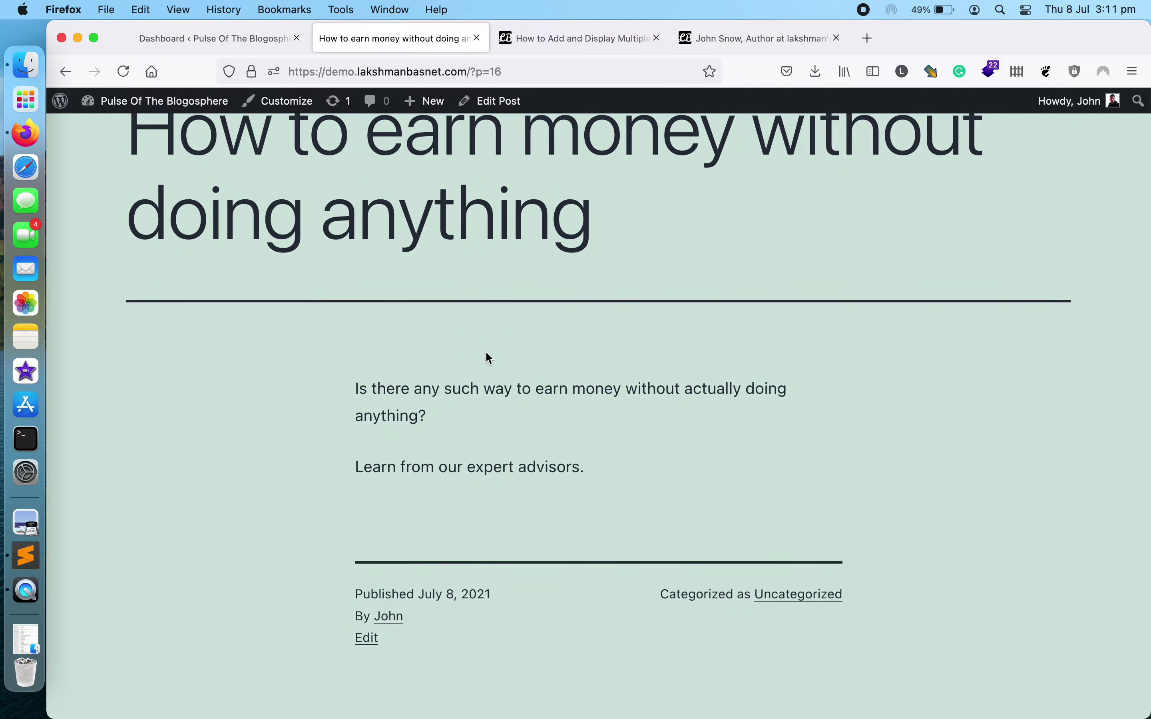
{"action": "scroll", "coordinate": [470, 264], "scroll_direction": "up", "scroll_amount": 6}
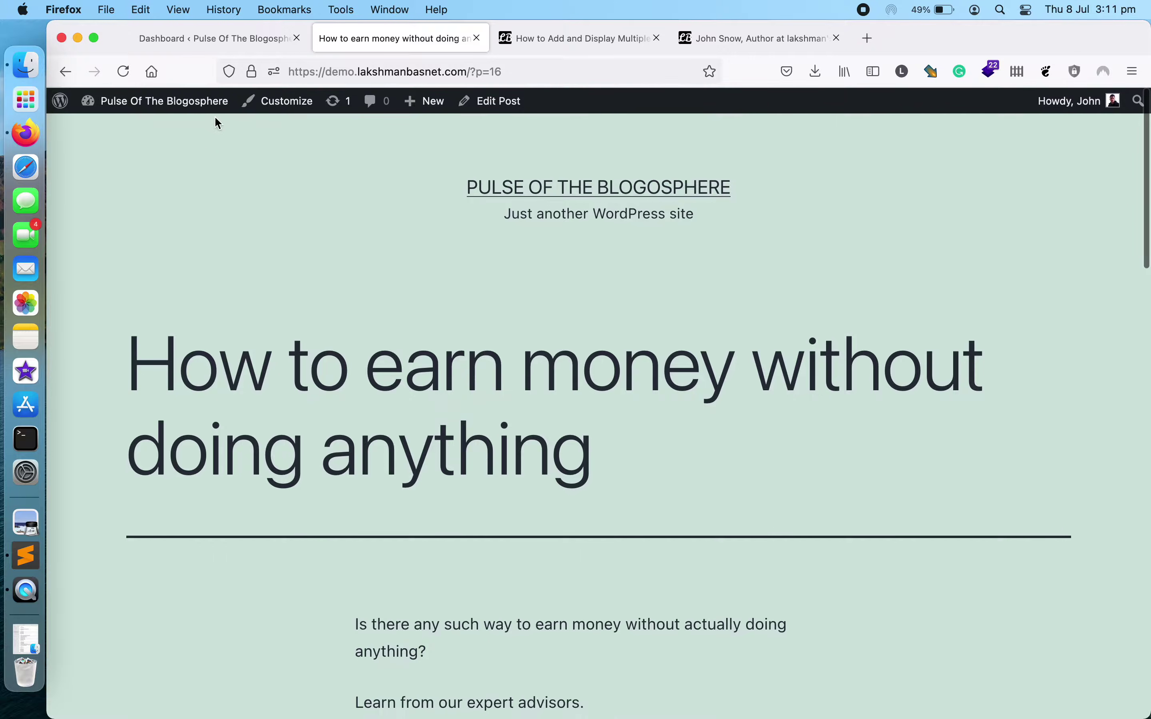
Find the Co-Authors Plus plugin by searching for "co-authors plus" in the WordPress dashboard, and install and activate it.
{"action": "mouse_move", "coordinate": [195, 117]}
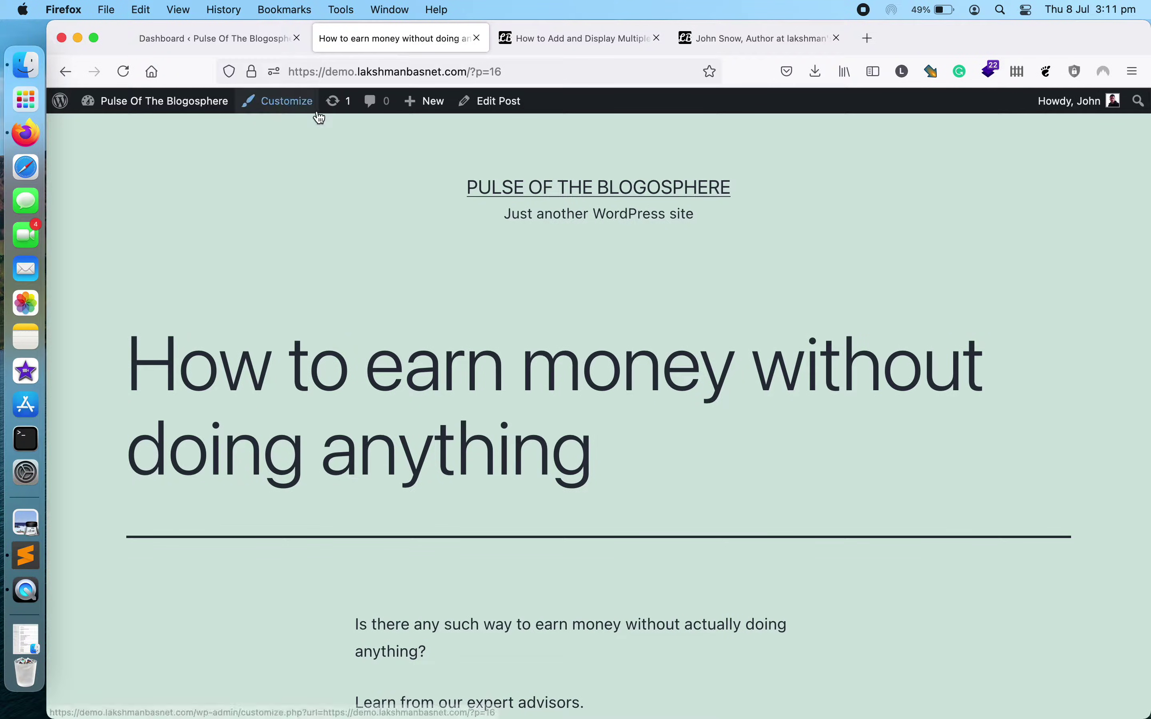
{"action": "left_click", "coordinate": [225, 45]}
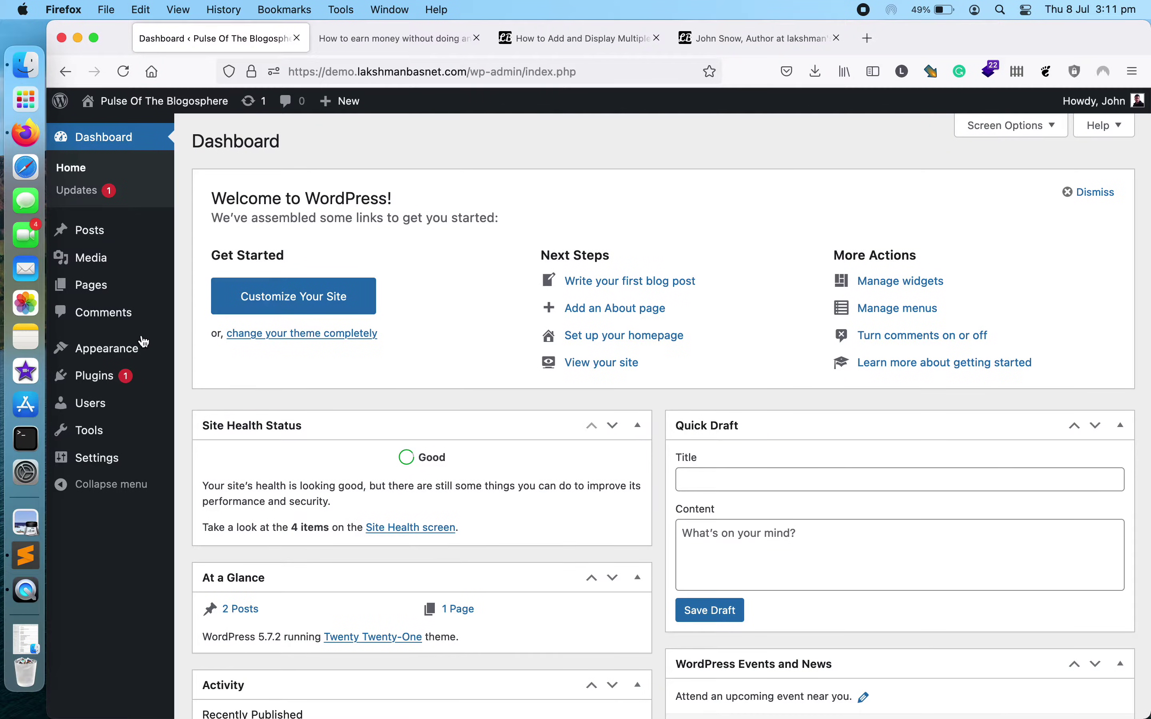
{"action": "mouse_move", "coordinate": [145, 356]}
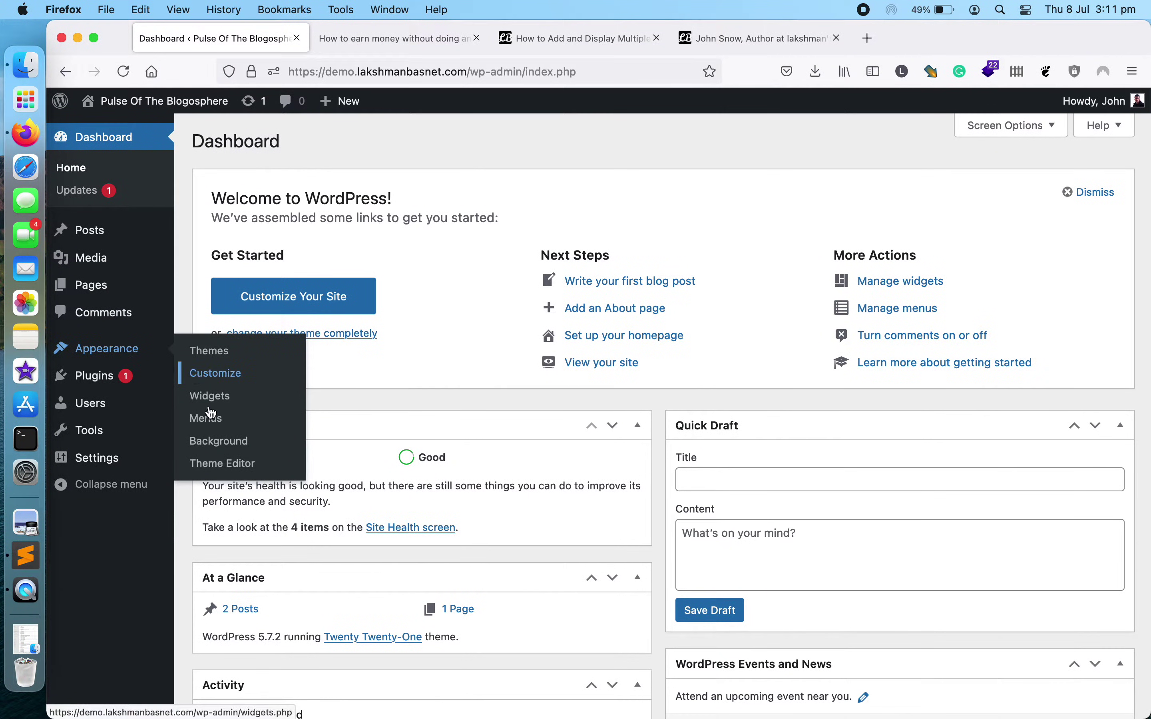
{"action": "mouse_move", "coordinate": [122, 382]}
{"action": "left_click", "coordinate": [221, 401]}
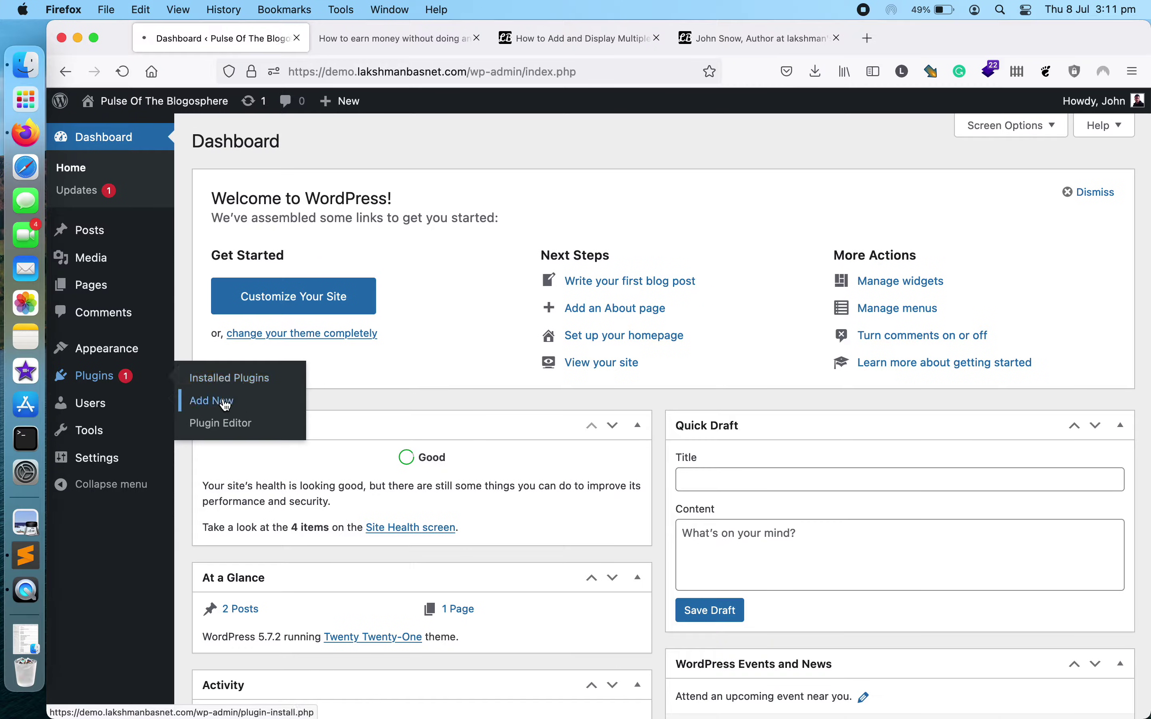
{"action": "left_click", "coordinate": [951, 185]}
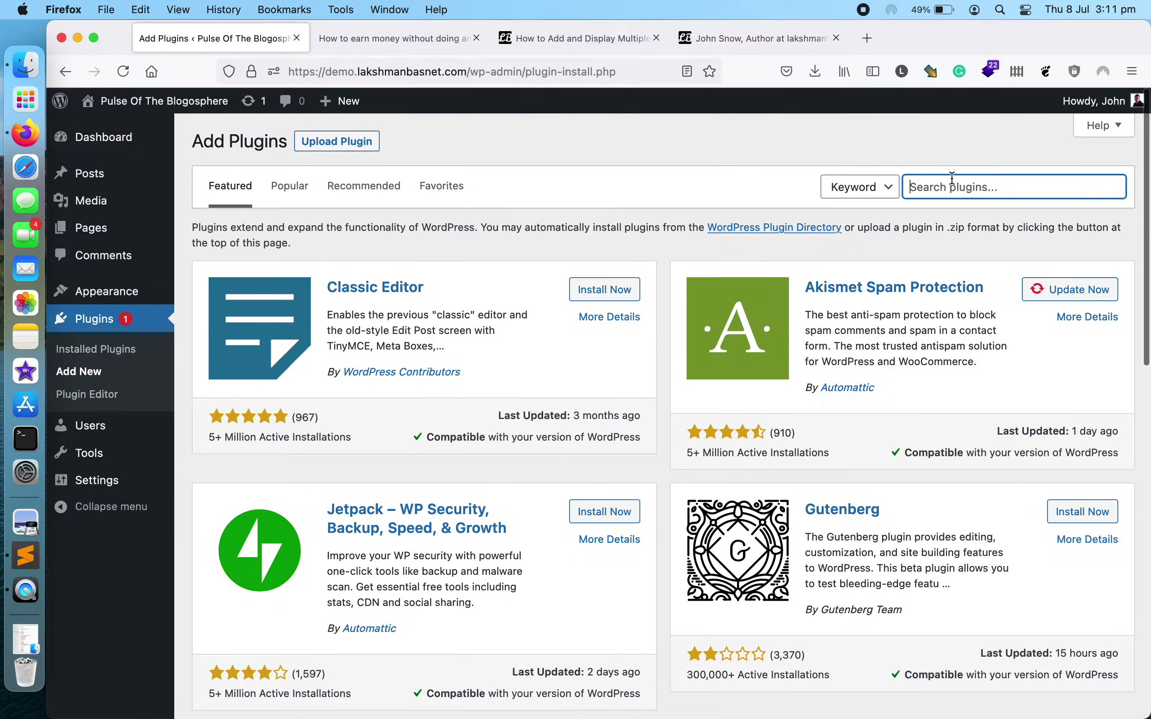
{"action": "type", "text": "co-au"}
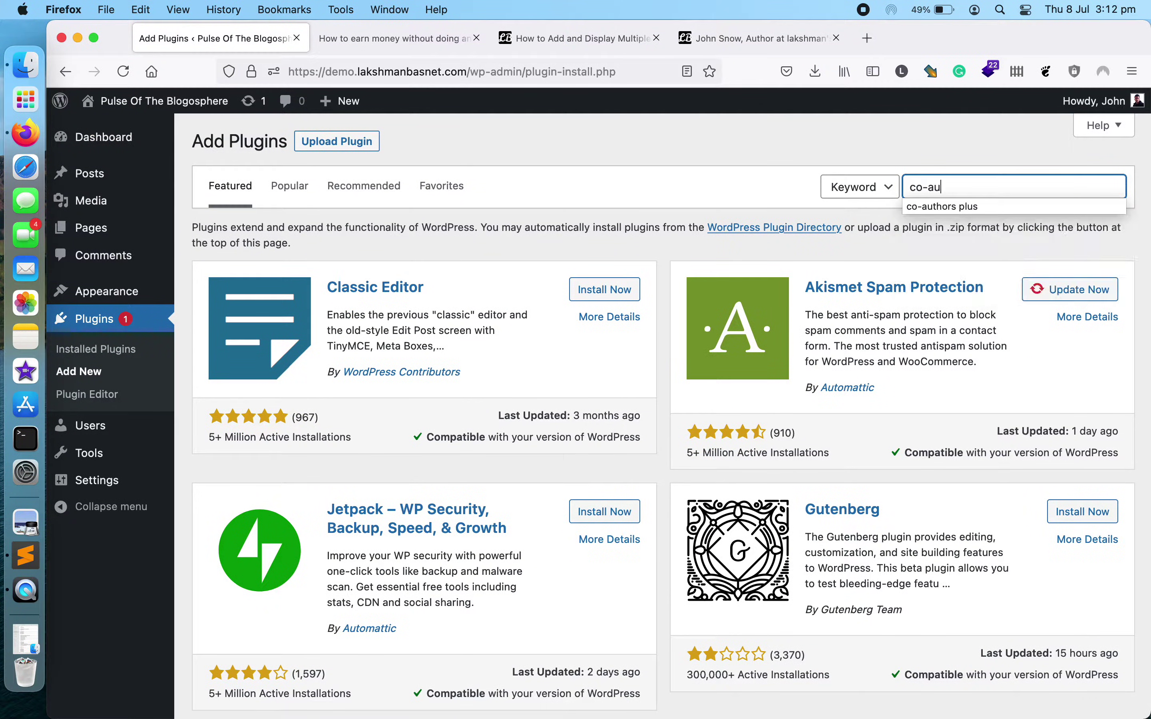
{"action": "left_click", "coordinate": [1005, 203]}
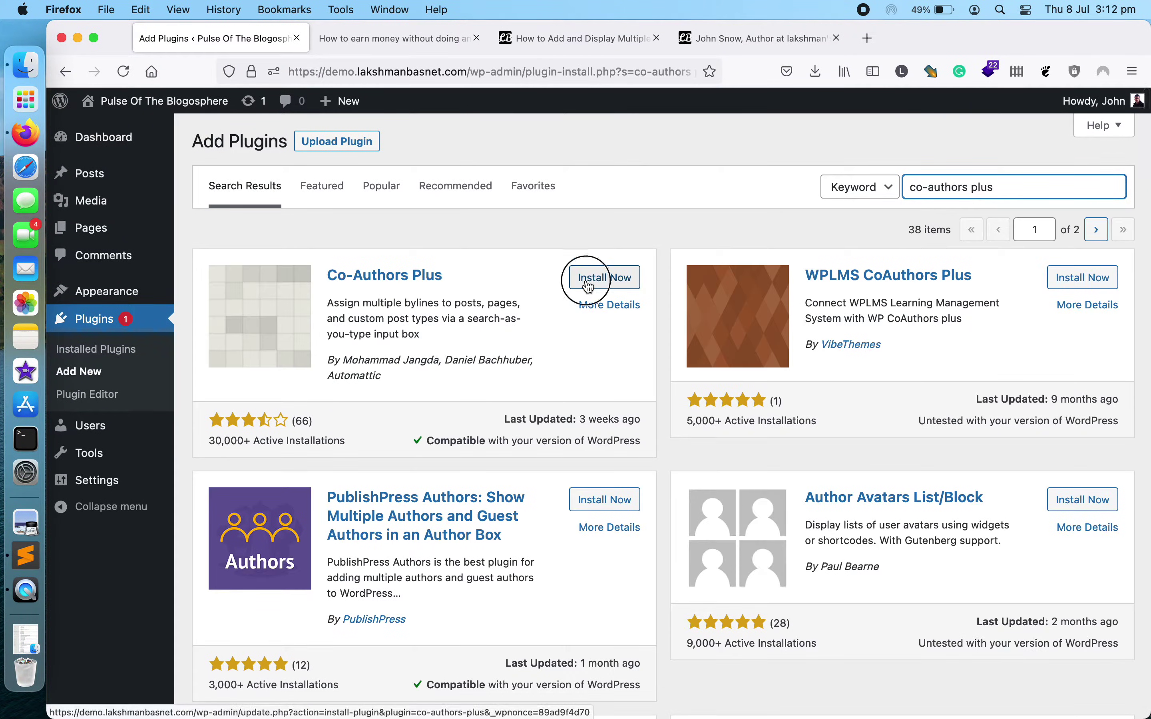
{"action": "left_click", "coordinate": [589, 282]}
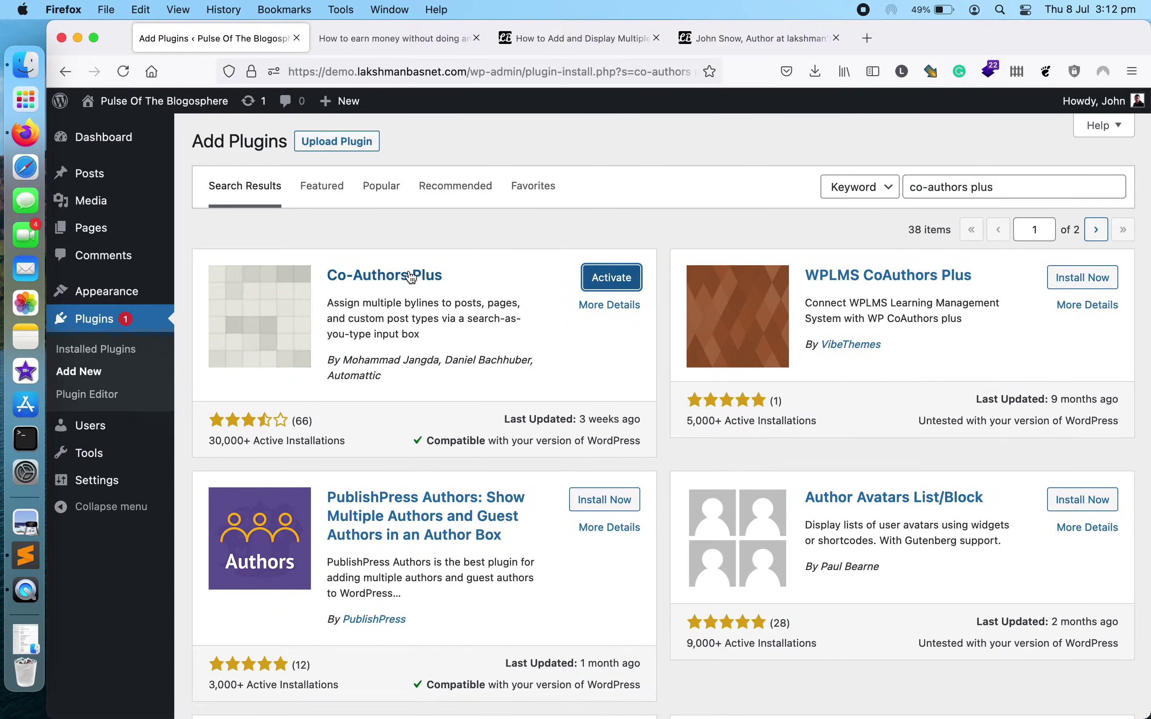
{"action": "left_click", "coordinate": [598, 282]}
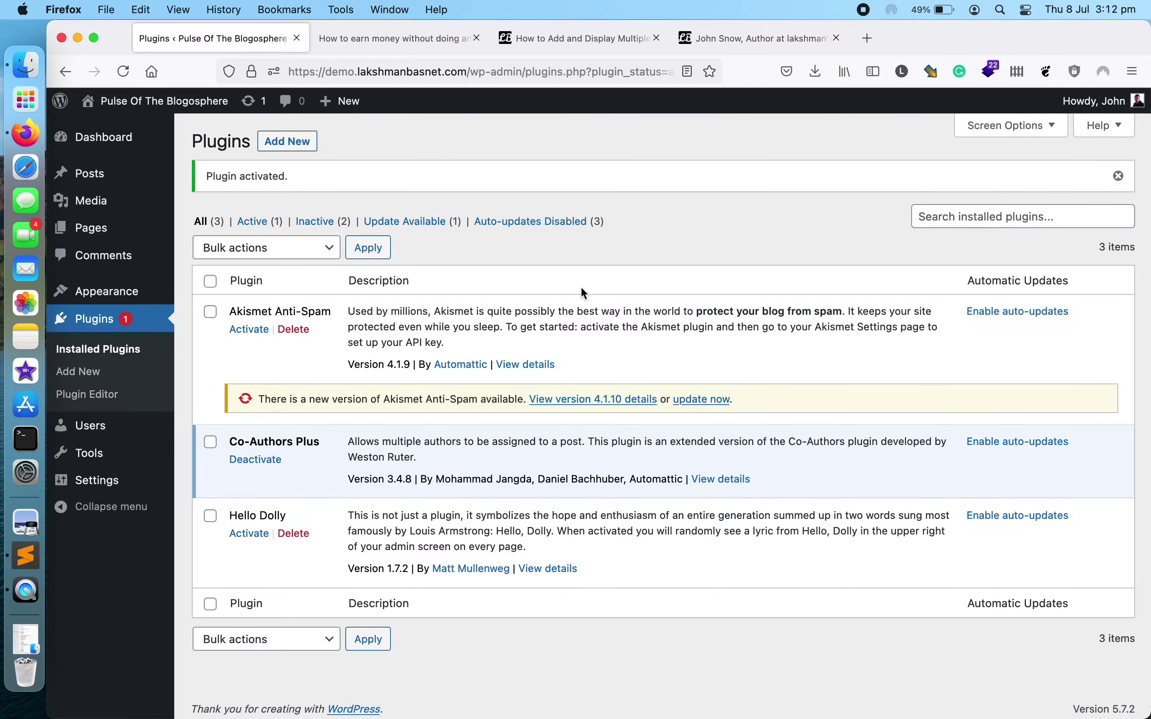
Open the "Is money everything?" post from the demo site's home page for editing.
{"action": "left_click", "coordinate": [566, 45]}
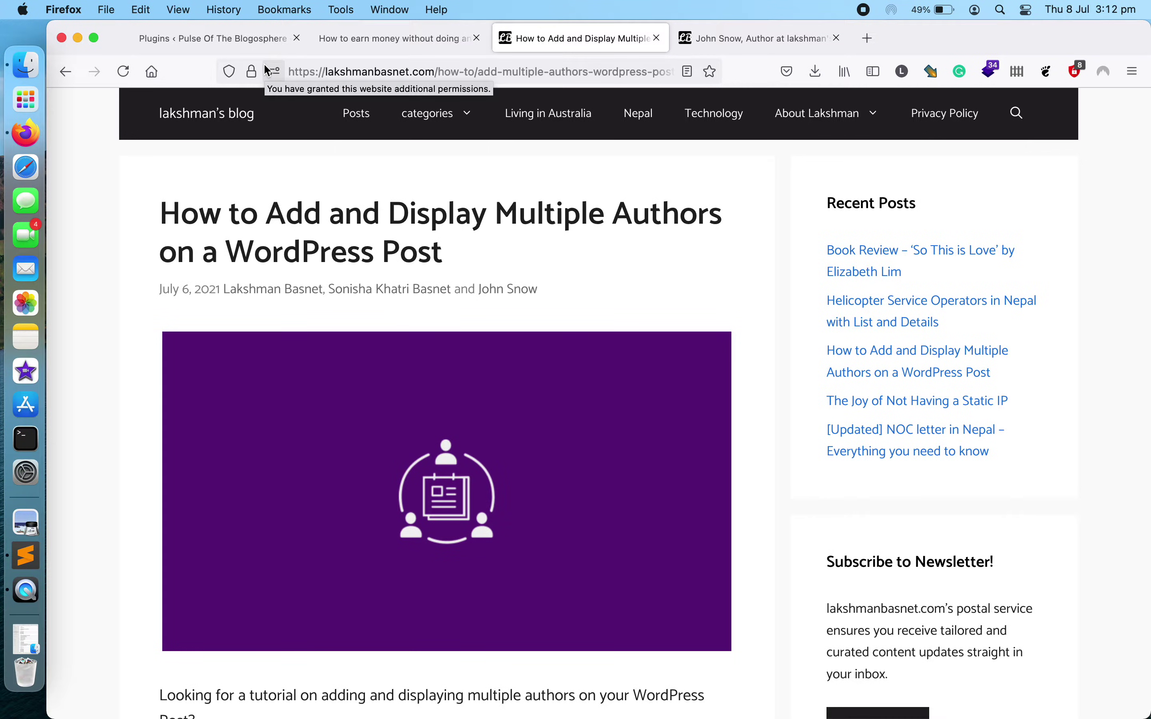
{"action": "left_click", "coordinate": [242, 48]}
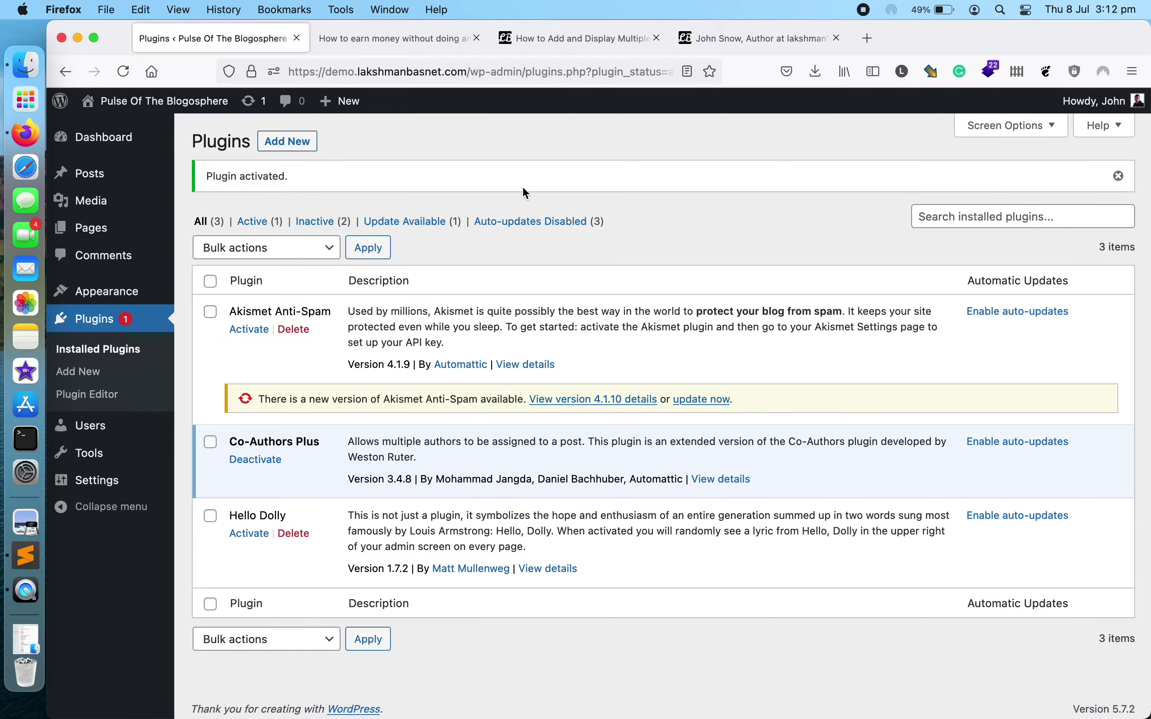
{"action": "left_click", "coordinate": [399, 38]}
{"action": "left_click", "coordinate": [526, 188]}
{"action": "scroll", "coordinate": [549, 295], "scroll_direction": "down", "scroll_amount": 5}
{"action": "left_click", "coordinate": [516, 146]}
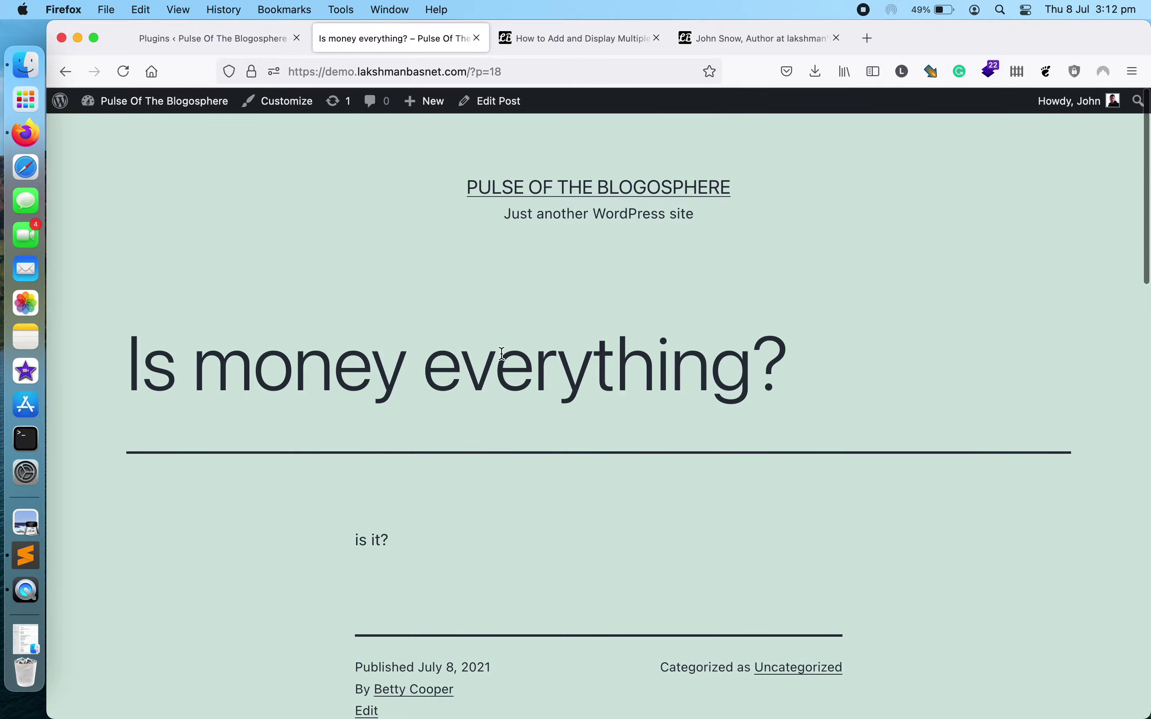
{"action": "scroll", "coordinate": [477, 444], "scroll_direction": "down", "scroll_amount": 2}
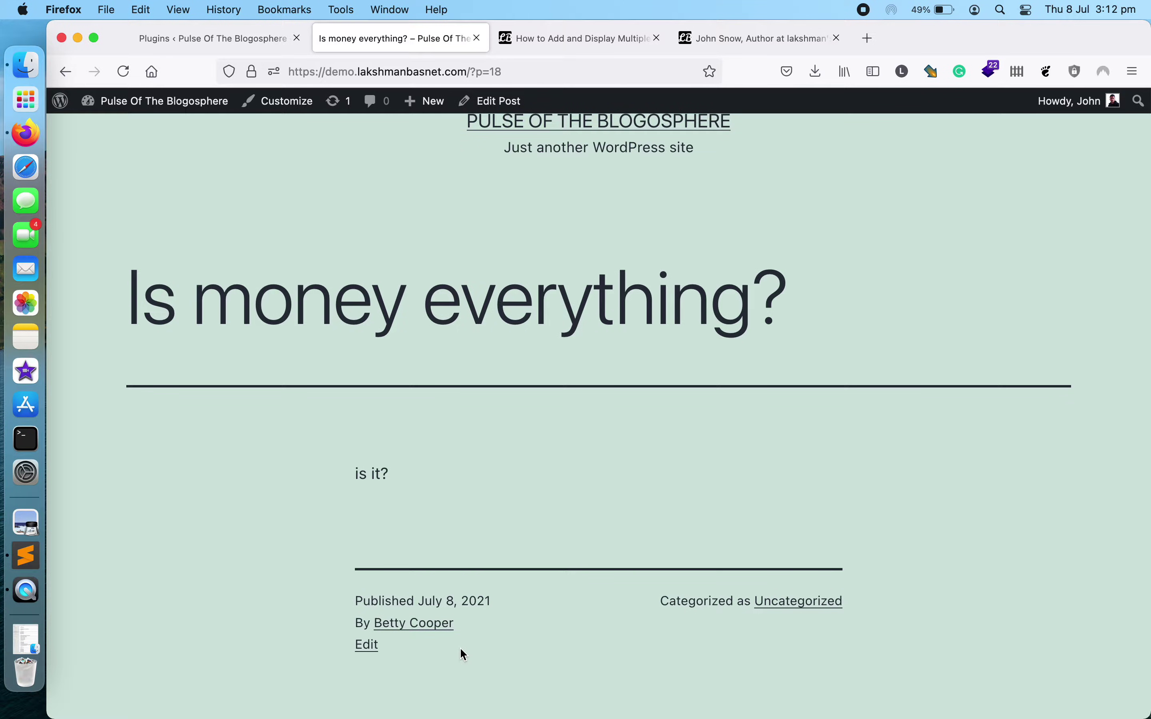
{"action": "left_click", "coordinate": [497, 101]}
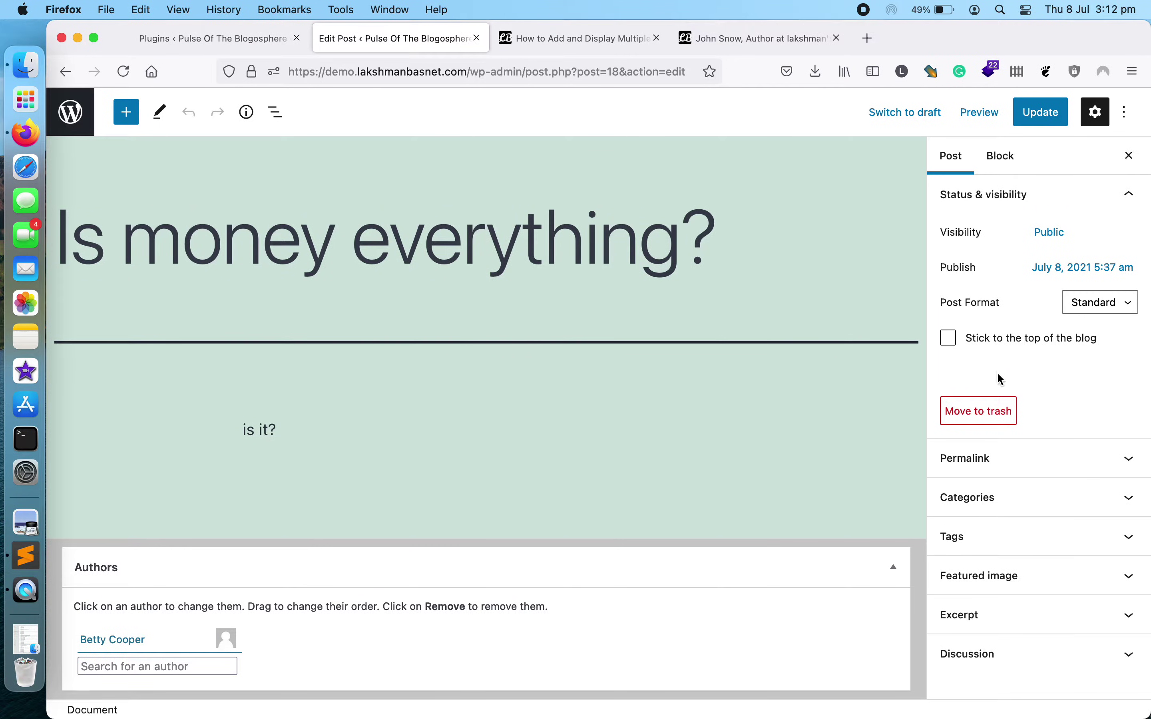
Check the names in the site's Users list, returning to the "Is money everything?" post editor.
{"action": "left_click", "coordinate": [191, 667]}
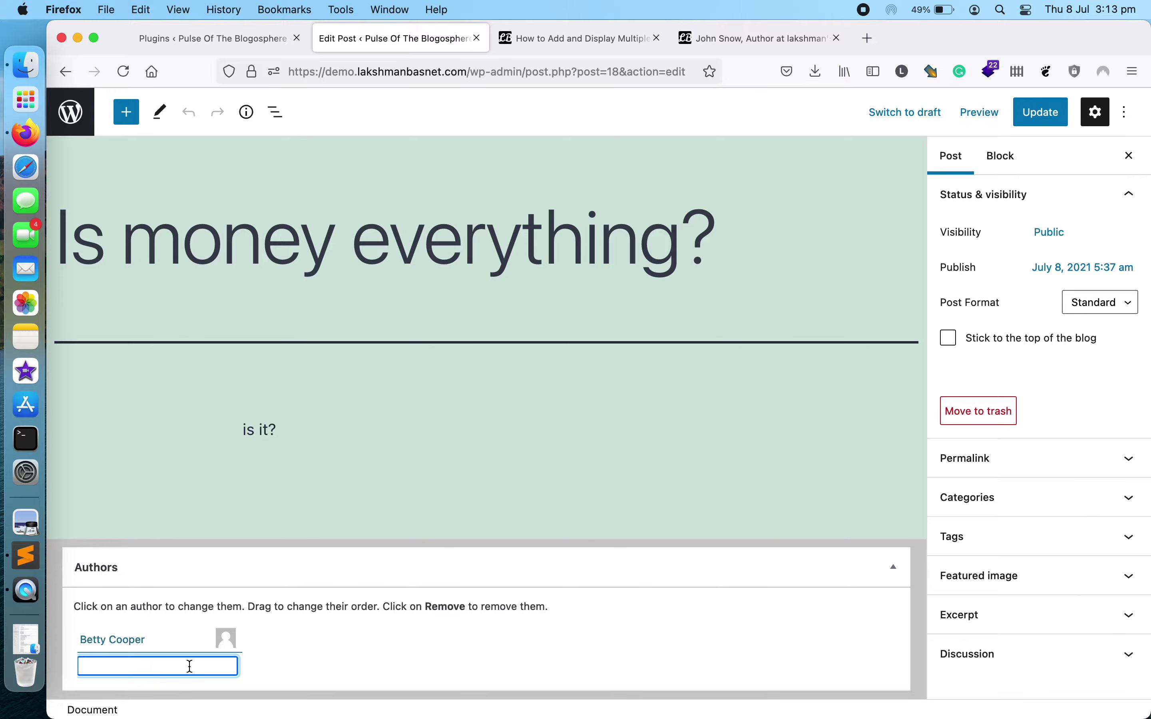
{"action": "left_click", "coordinate": [155, 46]}
{"action": "left_click", "coordinate": [93, 425]}
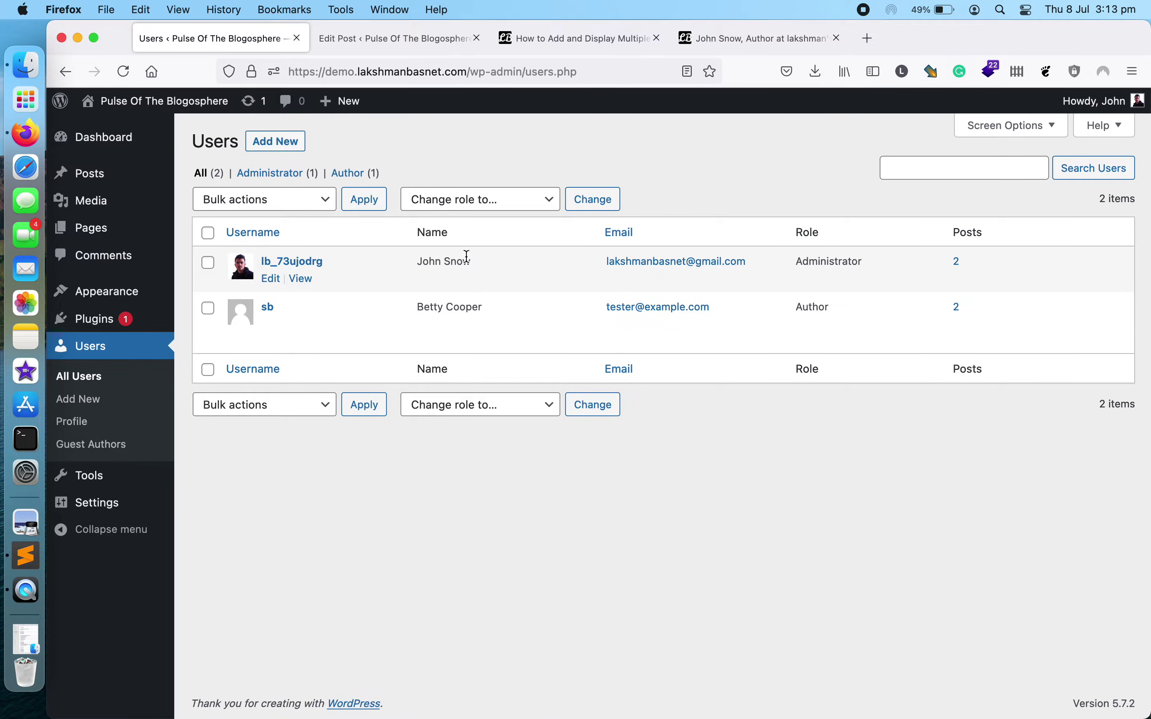
{"action": "left_click", "coordinate": [418, 38]}
{"action": "type", "text": "john"}
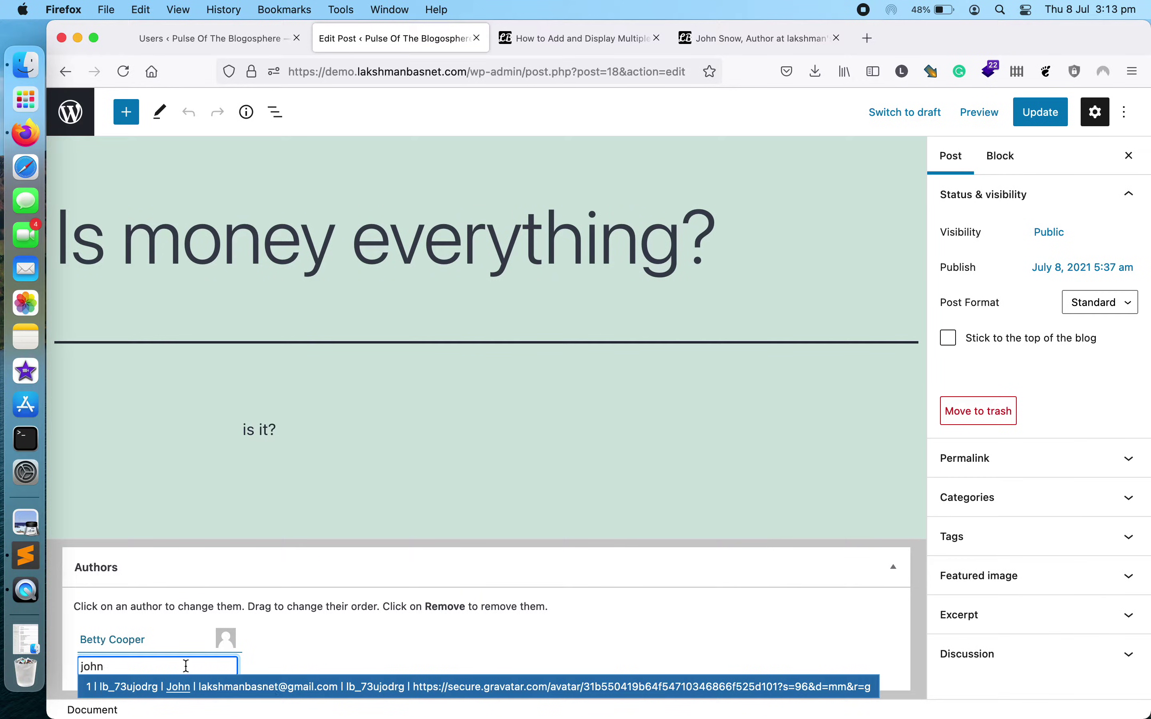
{"action": "double_click", "coordinate": [96, 662]}
{"action": "key", "text": "BackSpace"}
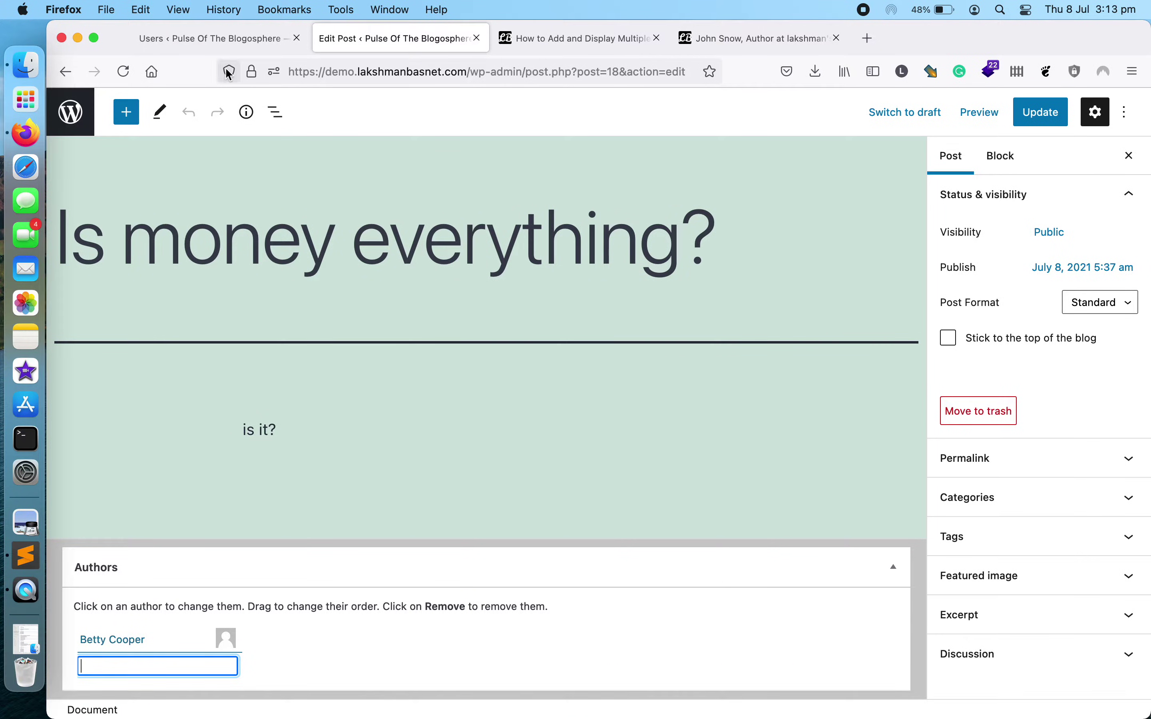
{"action": "left_click", "coordinate": [245, 41]}
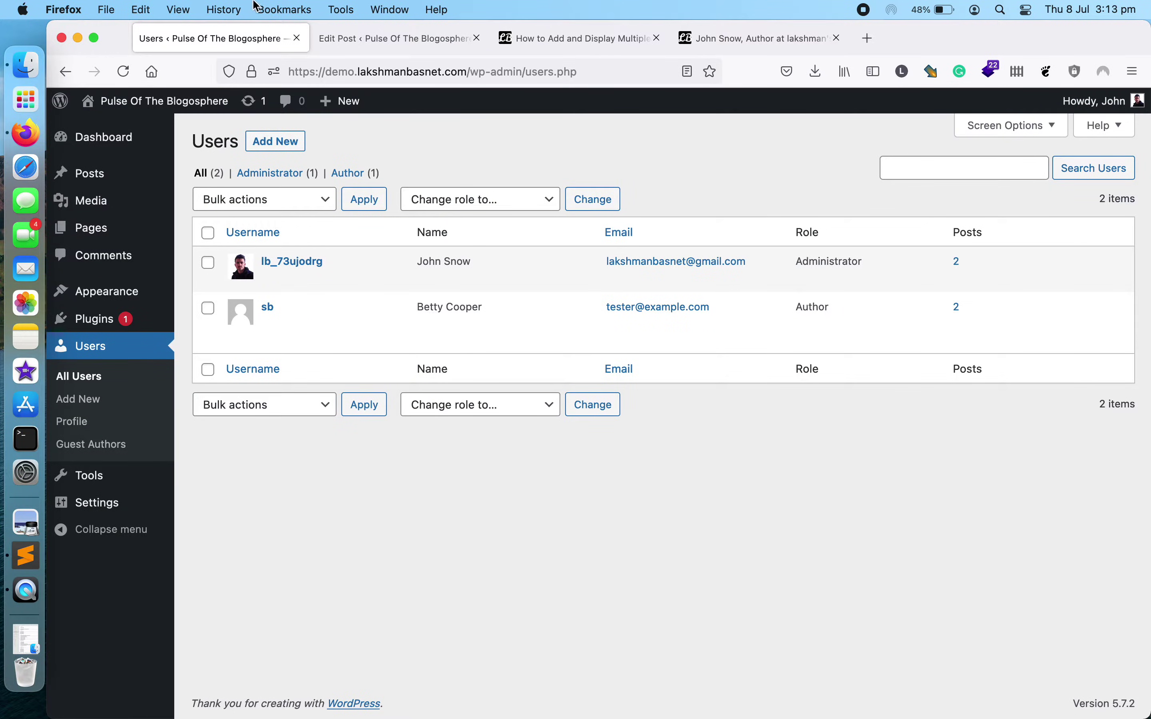
{"action": "left_click", "coordinate": [342, 42]}
Add the administrator user as a second author of the "Is money everything?" post and update the post.
{"action": "type", "text": "1"}
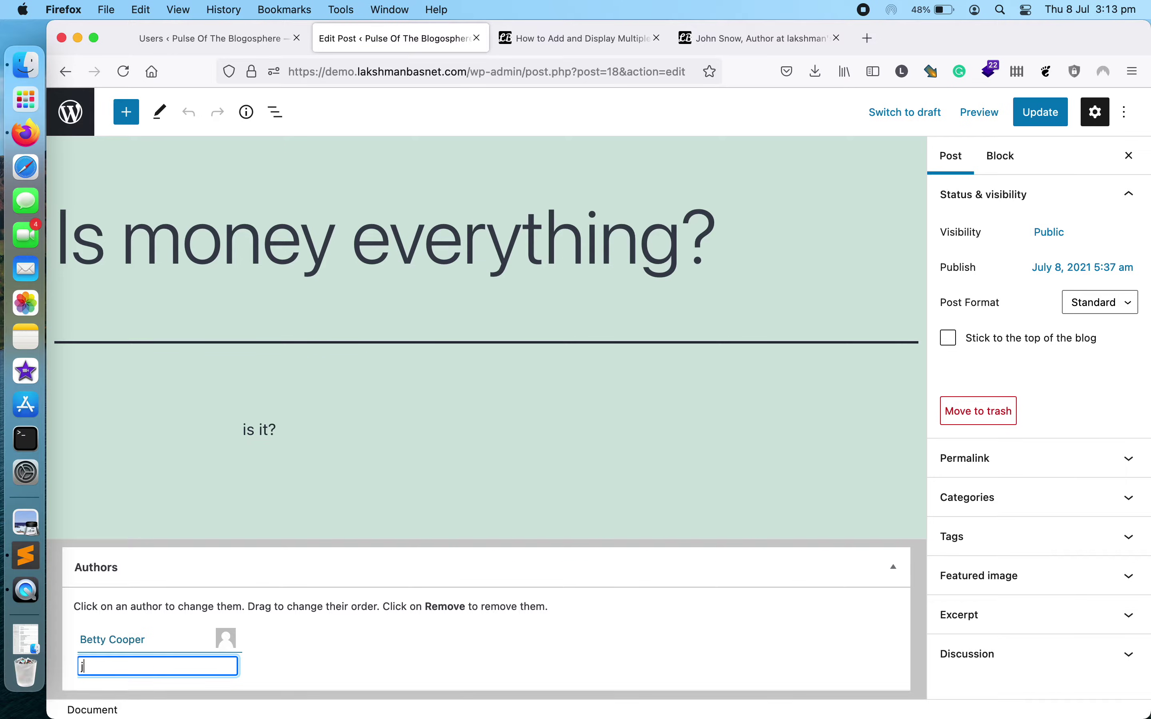
{"action": "type", "text": "ohn"}
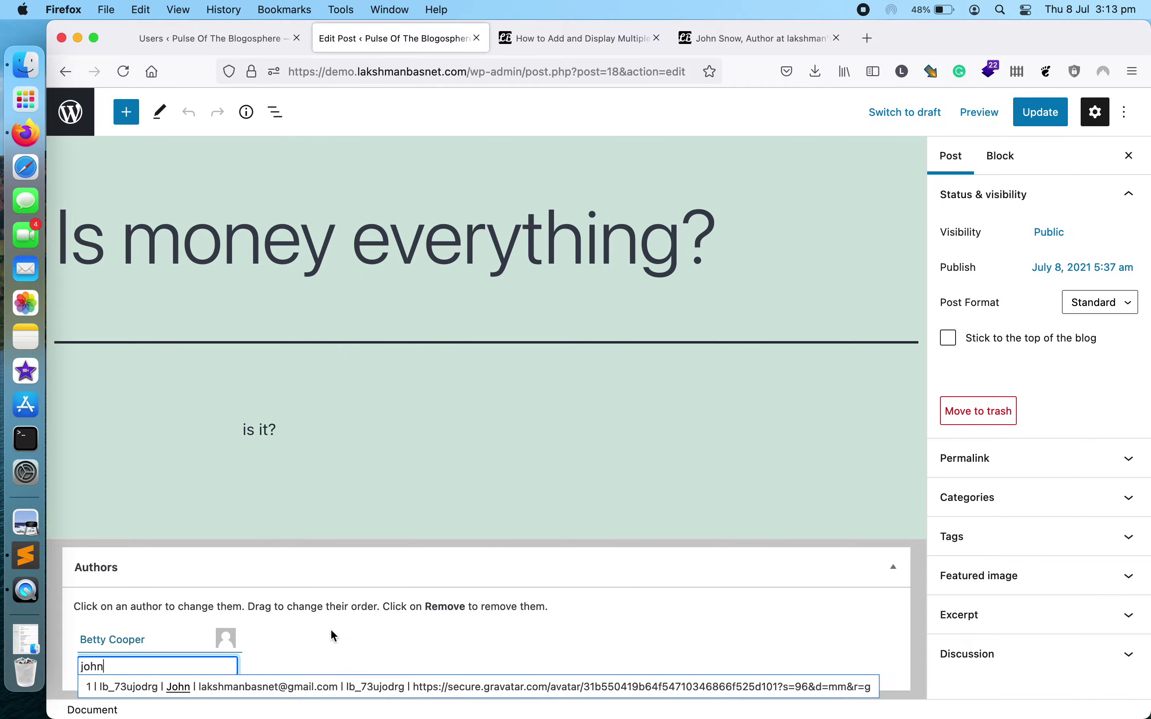
{"action": "left_click", "coordinate": [304, 686]}
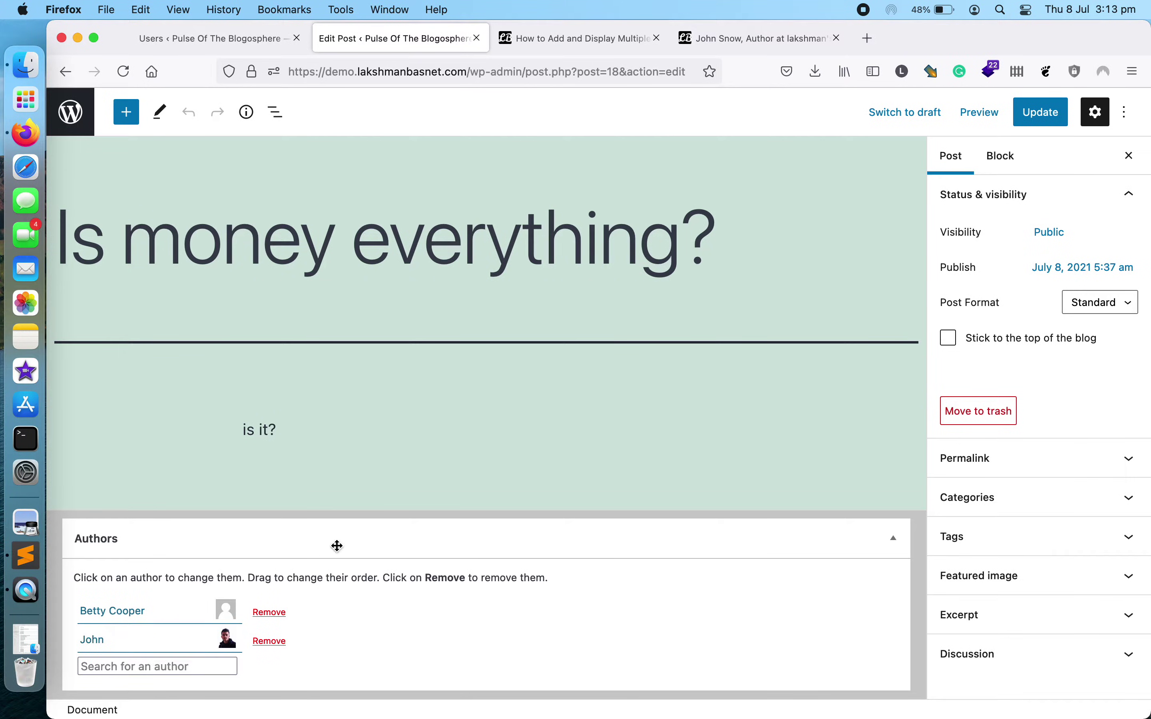
{"action": "left_click", "coordinate": [1045, 118]}
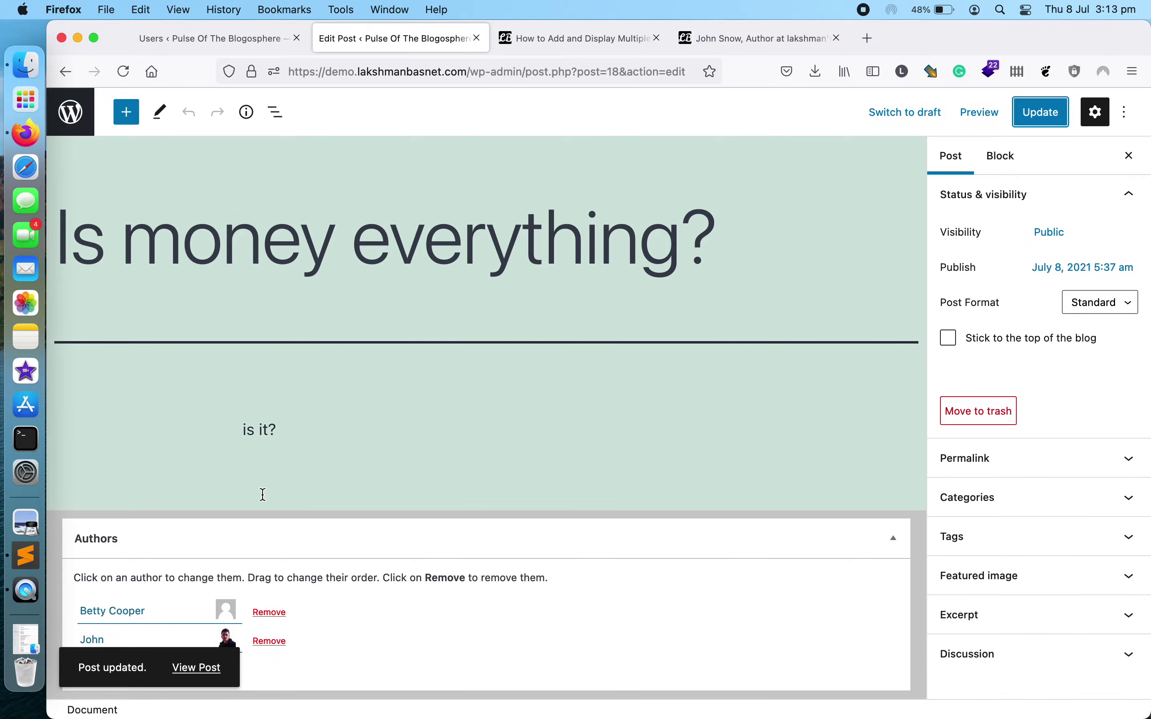
View the published "Is money everything?" post and compare its author byline with the authors assigned in the editor.
{"action": "left_click", "coordinate": [214, 668]}
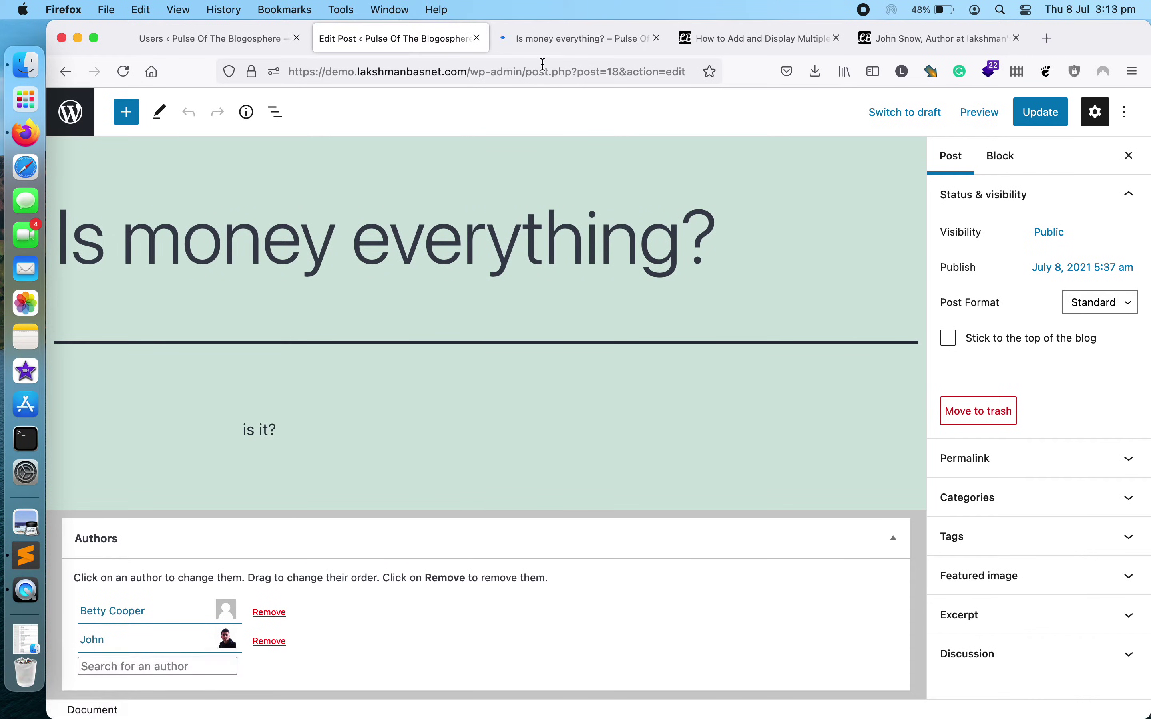
{"action": "left_click", "coordinate": [552, 56]}
{"action": "scroll", "coordinate": [465, 350], "scroll_direction": "down", "scroll_amount": 5}
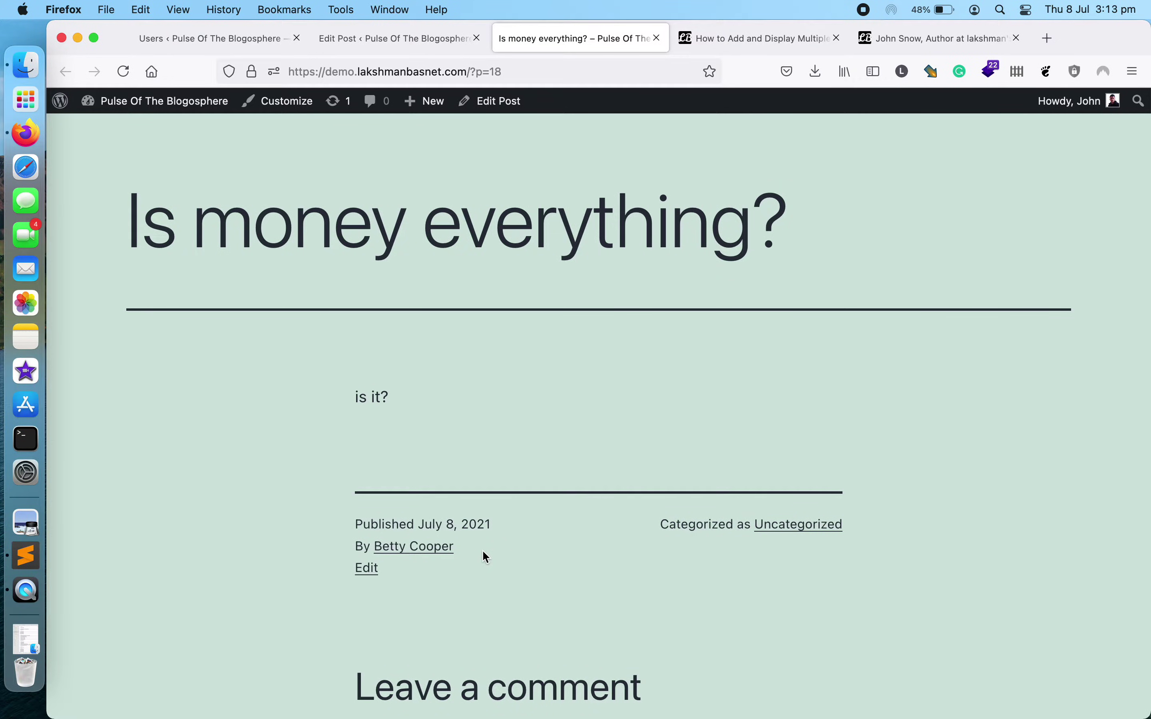
{"action": "left_click", "coordinate": [408, 55]}
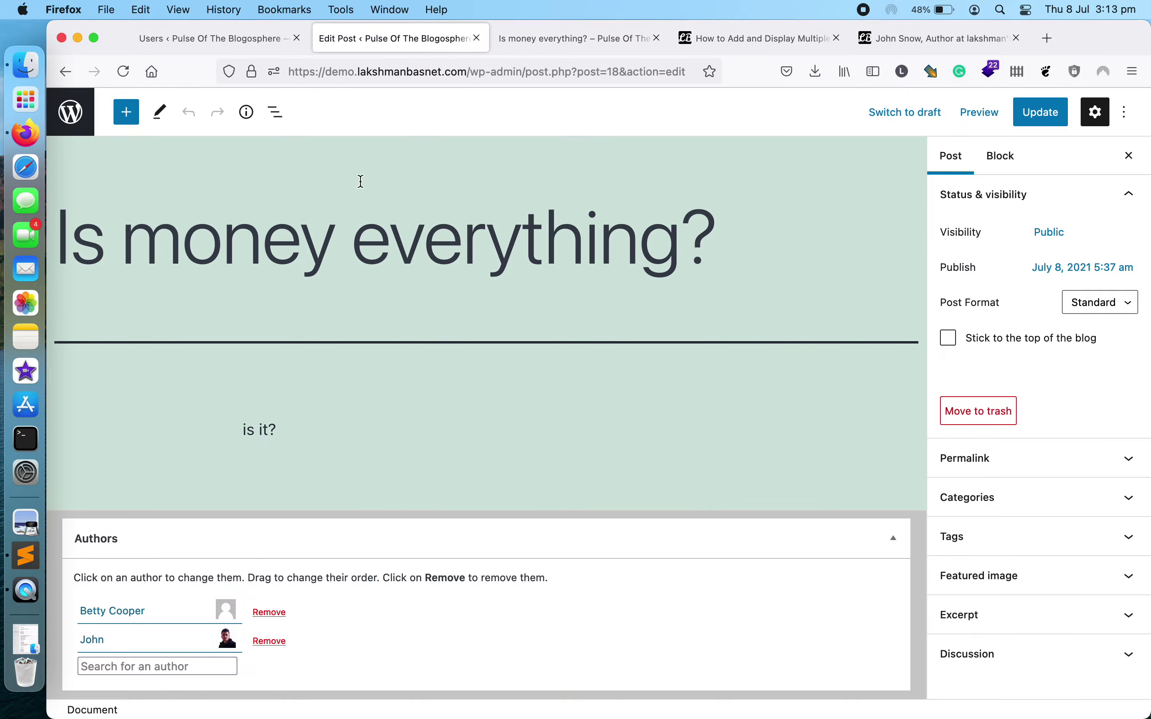
{"action": "left_click", "coordinate": [571, 39]}
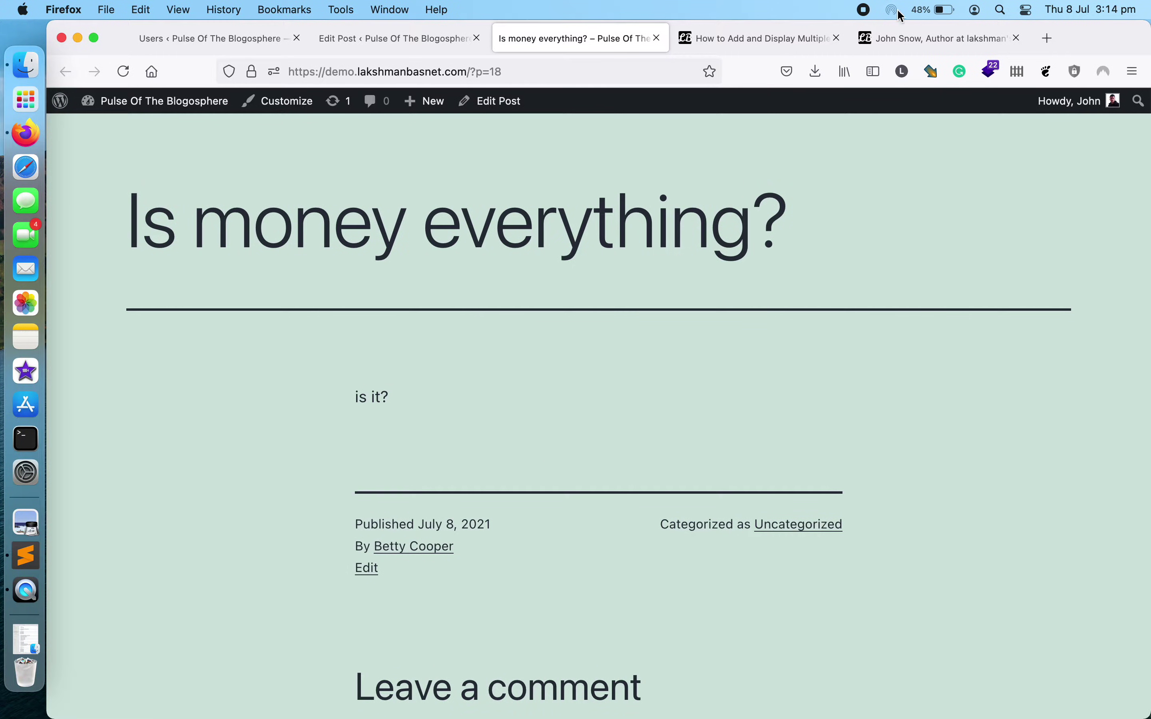
Read the tutorial article's section "How to display more than one authors for a WordPress post?" and its code snippet.
{"action": "left_click", "coordinate": [800, 38]}
{"action": "scroll", "coordinate": [515, 360], "scroll_direction": "down", "scroll_amount": 6}
{"action": "scroll", "coordinate": [515, 359], "scroll_direction": "down", "scroll_amount": 5}
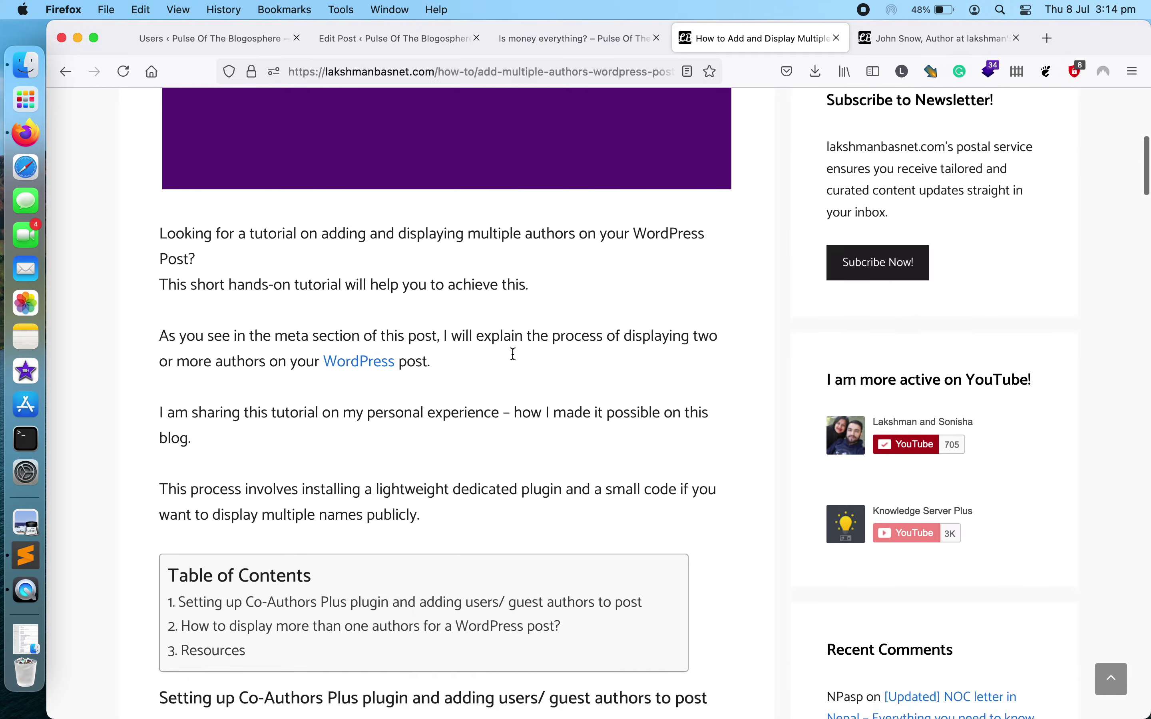
{"action": "left_click", "coordinate": [394, 407]}
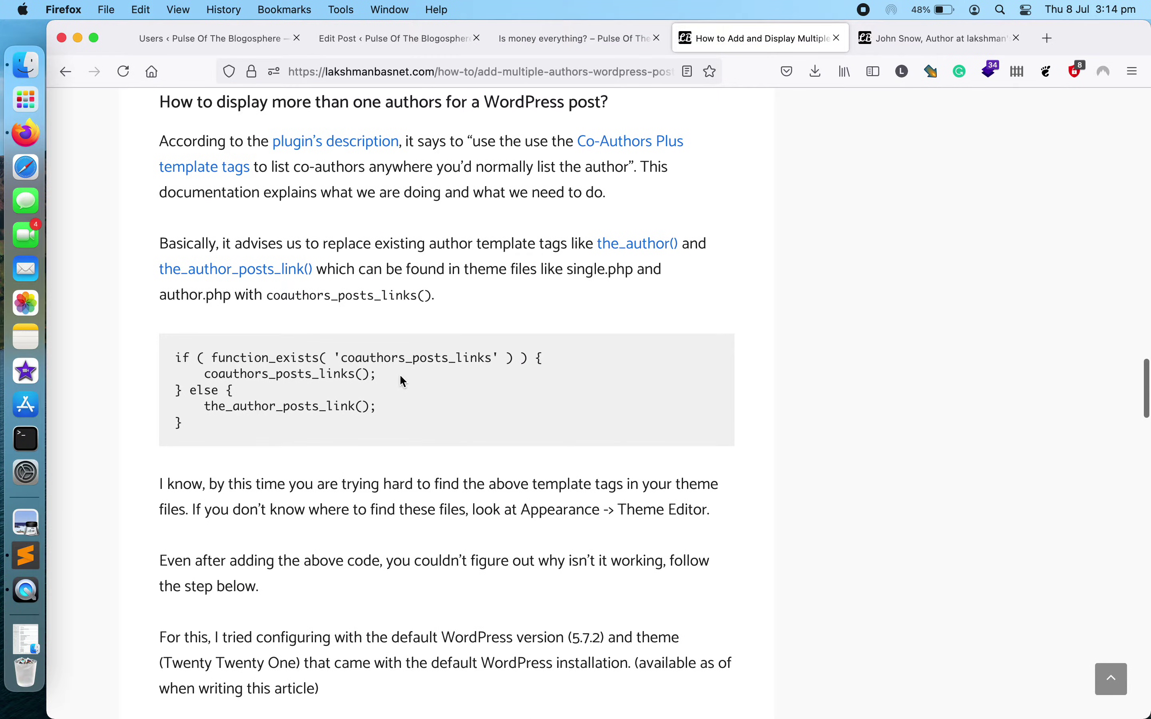
{"action": "left_click", "coordinate": [394, 40]}
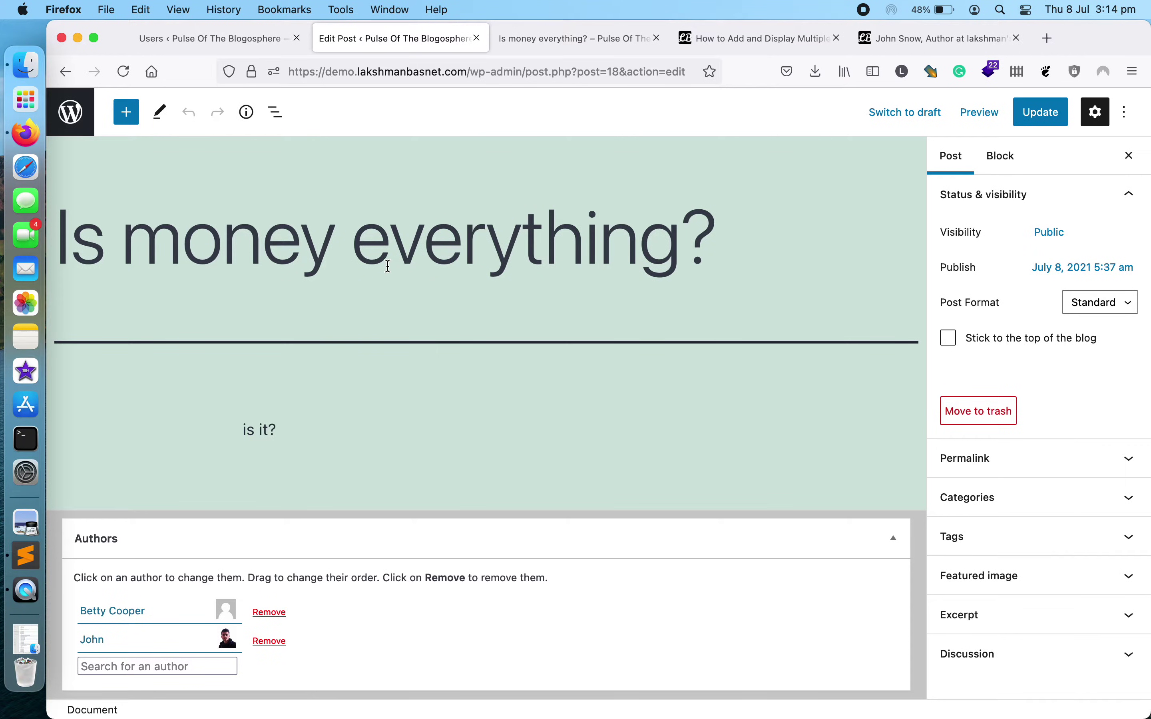
{"action": "left_click", "coordinate": [769, 37]}
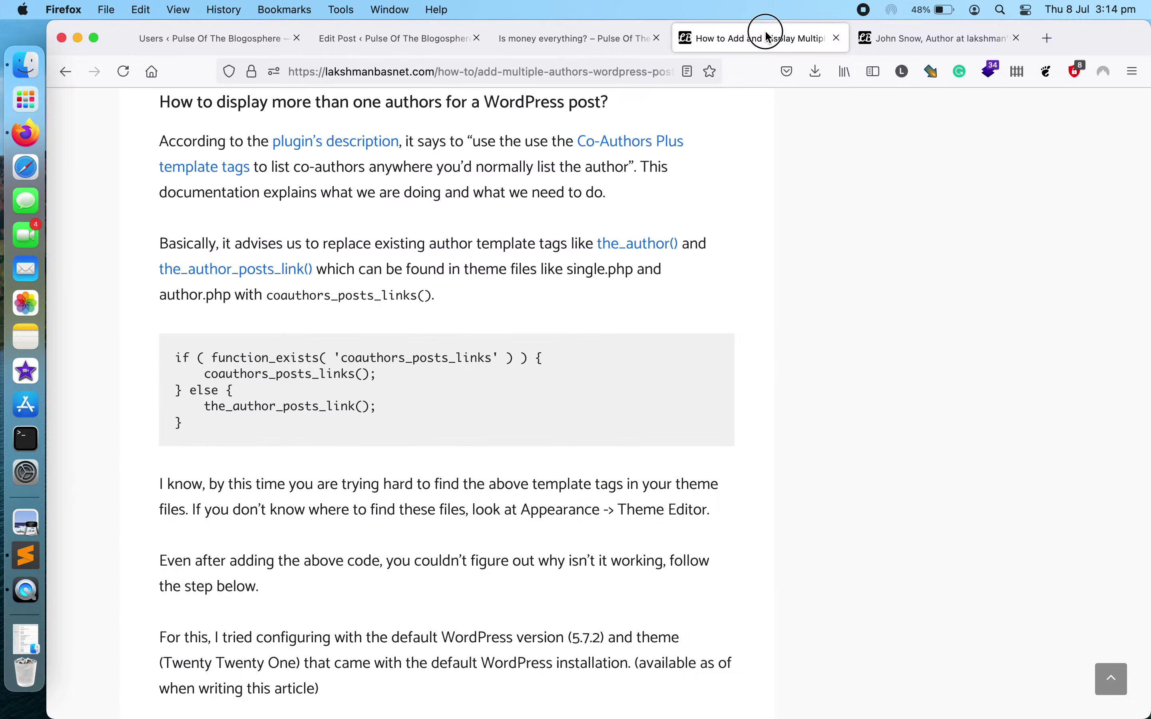
Open the Co-Authors Plus template tags documentation from the plugin's details in the installed plugins list.
{"action": "left_click", "coordinate": [225, 35]}
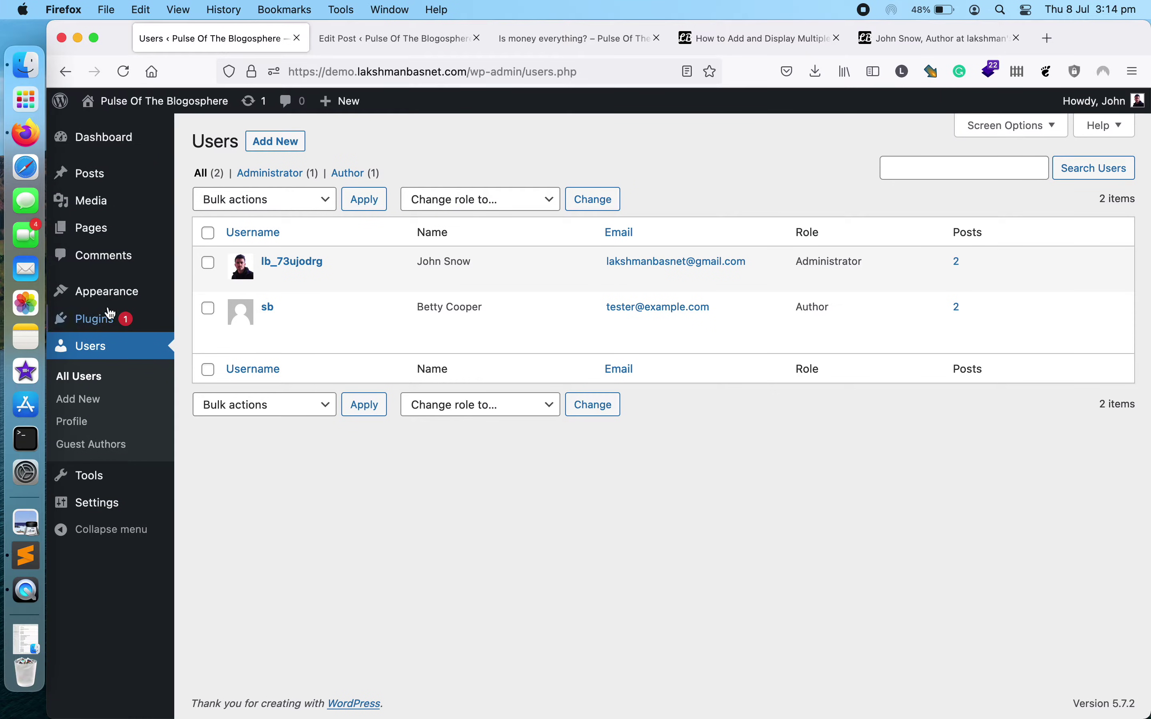
{"action": "left_click", "coordinate": [115, 323]}
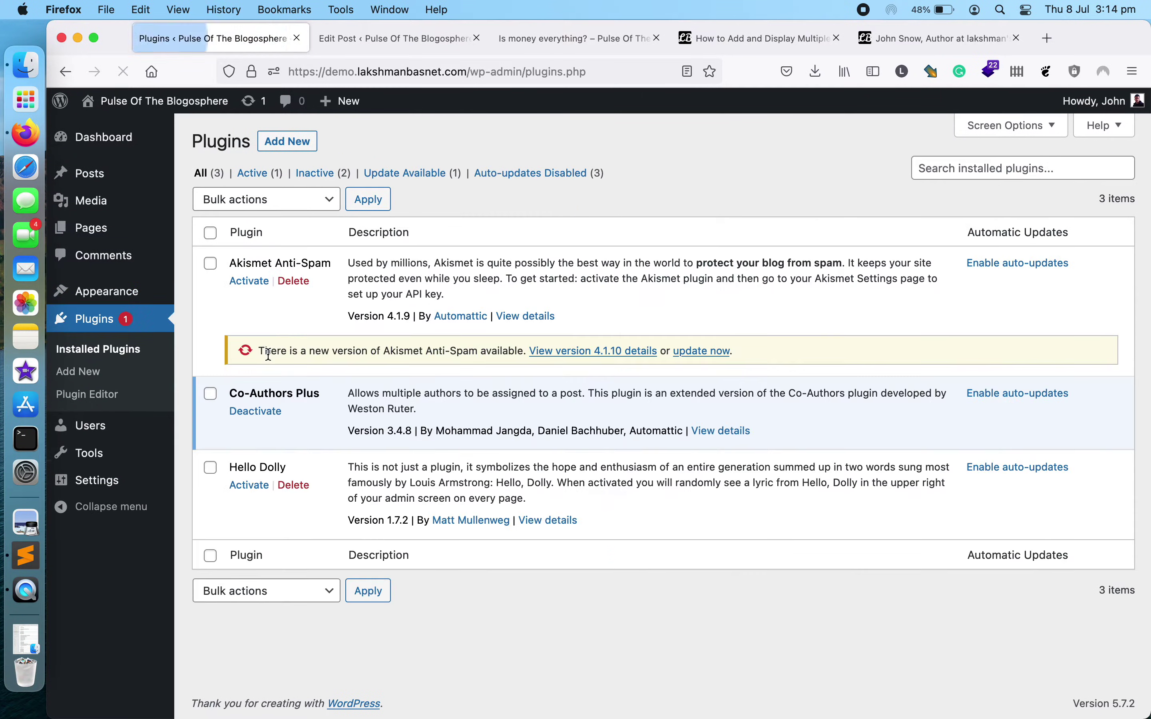
{"action": "left_click", "coordinate": [700, 432]}
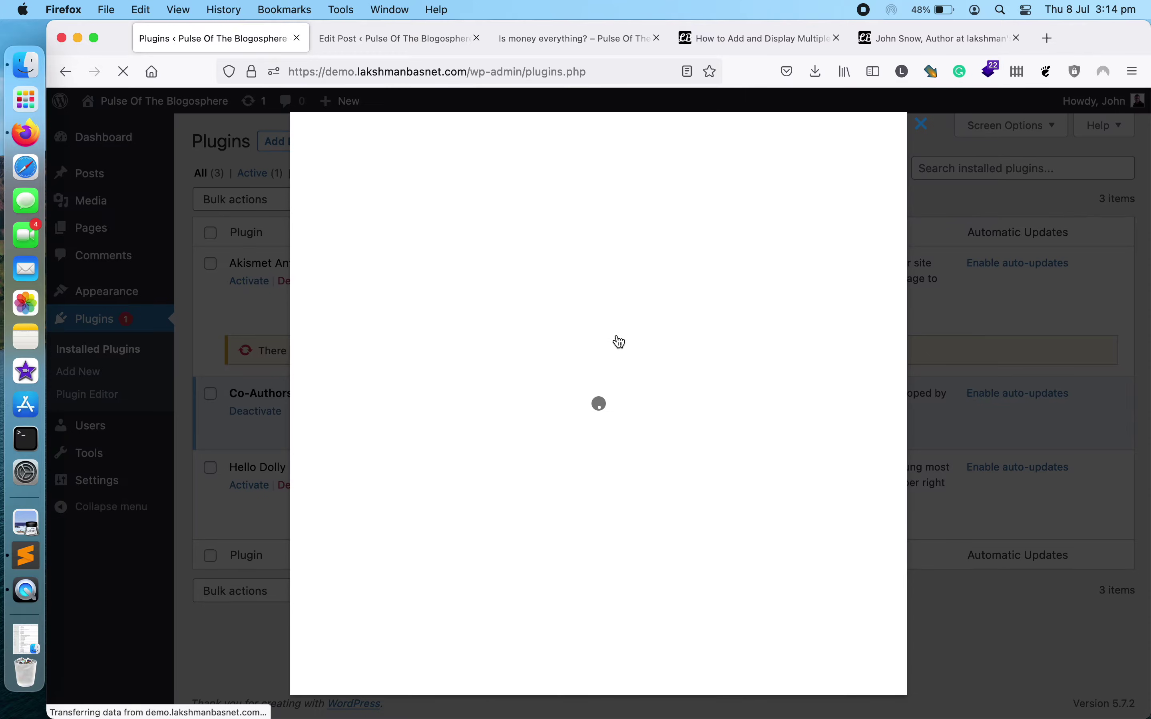
{"action": "scroll", "coordinate": [452, 417], "scroll_direction": "down", "scroll_amount": 2}
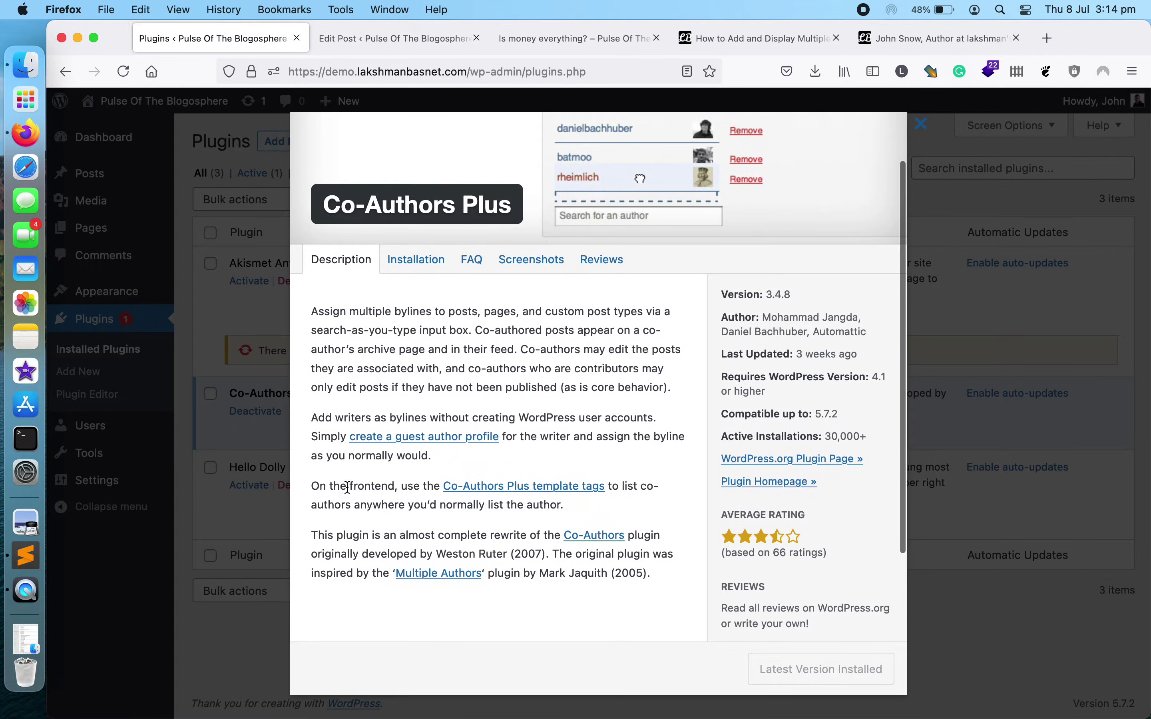
{"action": "left_click", "coordinate": [510, 495]}
{"action": "left_click", "coordinate": [341, 512]}
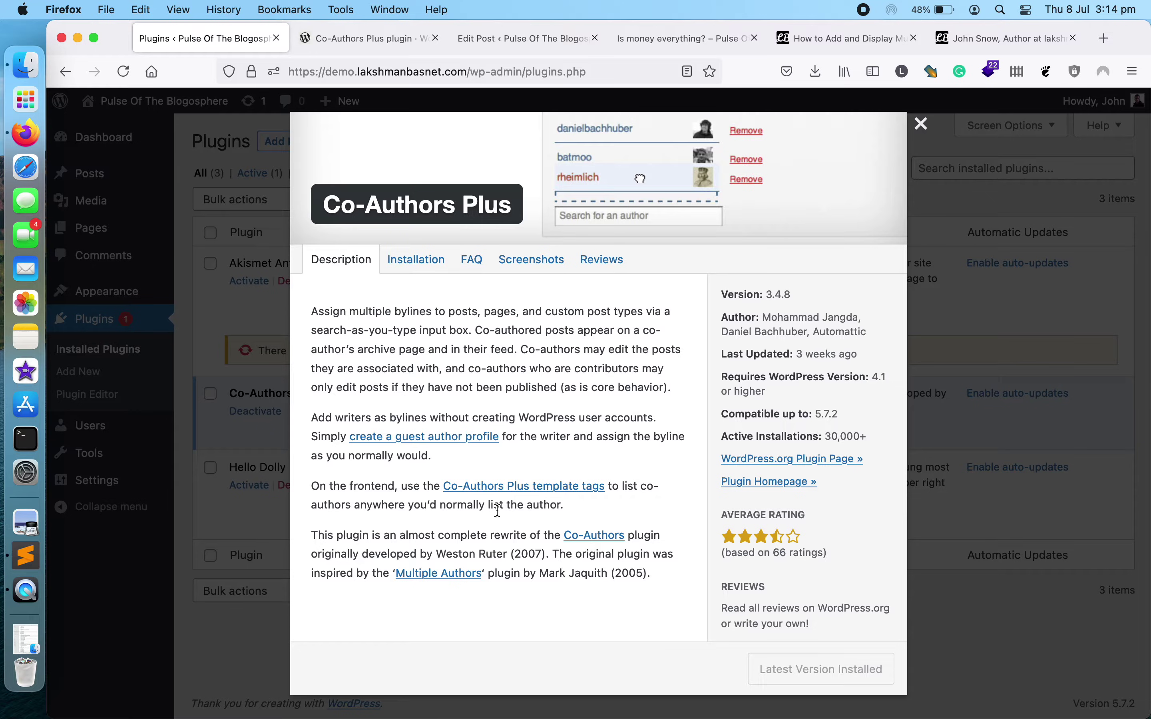
{"action": "left_click", "coordinate": [368, 39]}
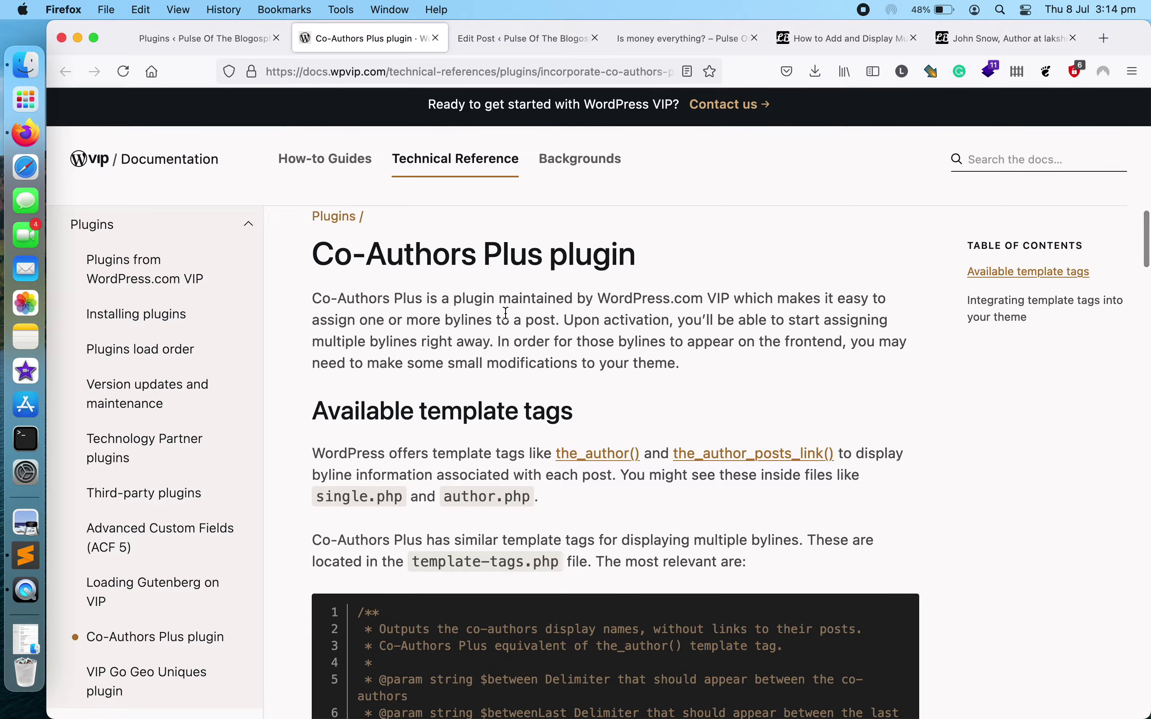
Read the documentation's "Available template tags" section, noting the files single.php, author.php and template-tags.php.
{"action": "scroll", "coordinate": [505, 313], "scroll_direction": "down", "scroll_amount": 3}
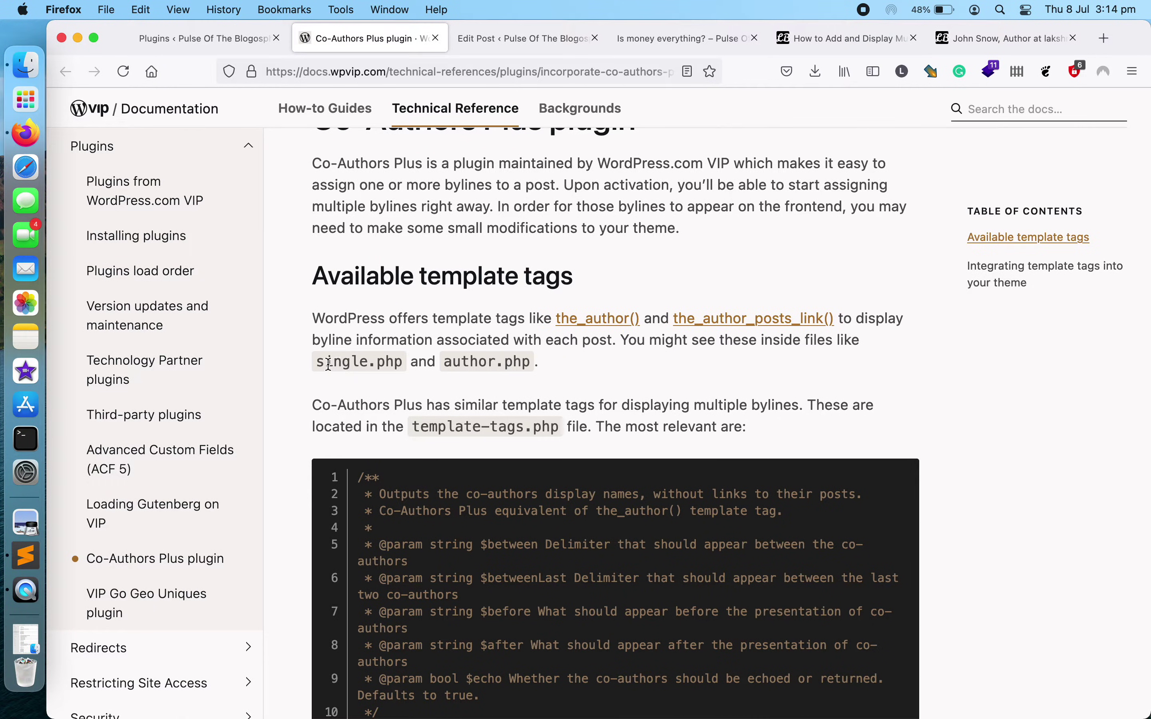
{"action": "left_click_drag", "start_coordinate": [320, 361], "coordinate": [390, 362]}
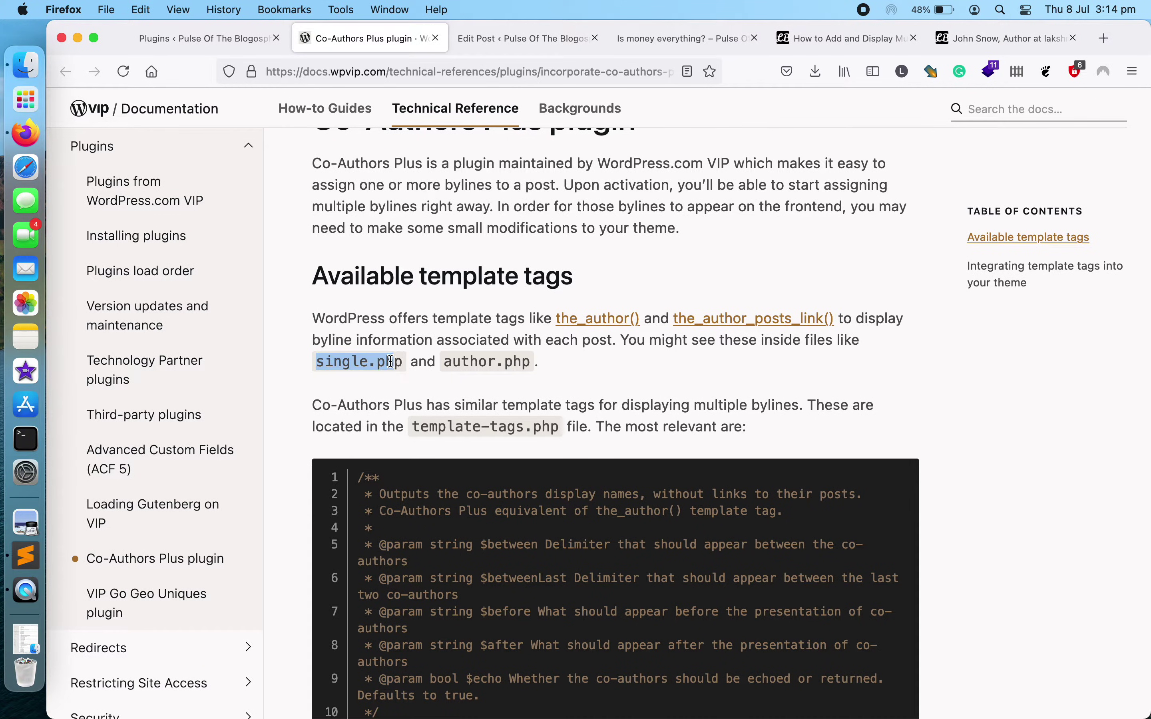
{"action": "left_click", "coordinate": [491, 360]}
{"action": "left_click_drag", "start_coordinate": [420, 428], "coordinate": [562, 432]}
{"action": "scroll", "coordinate": [561, 428], "scroll_direction": "down", "scroll_amount": 20}
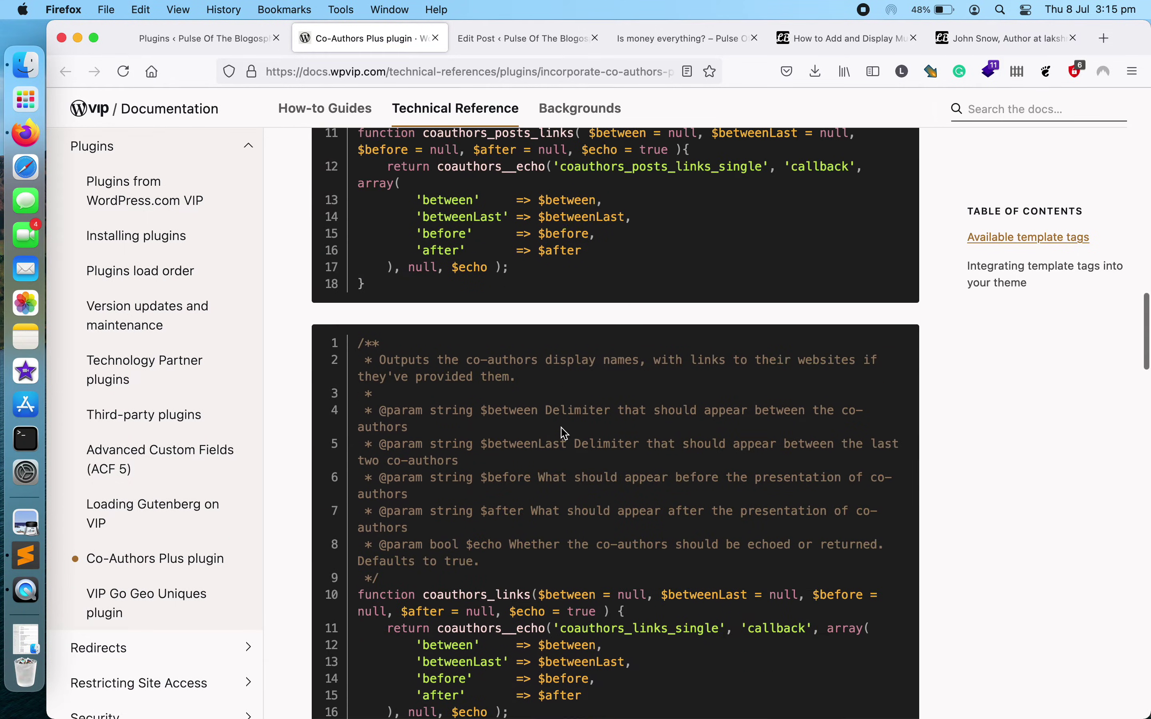
Examine "Integrating template tags into your theme", covering the coauthors_posts_links() replacement for the_author_posts_link() and the Hybrid theme example.
{"action": "scroll", "coordinate": [561, 428], "scroll_direction": "down", "scroll_amount": 2}
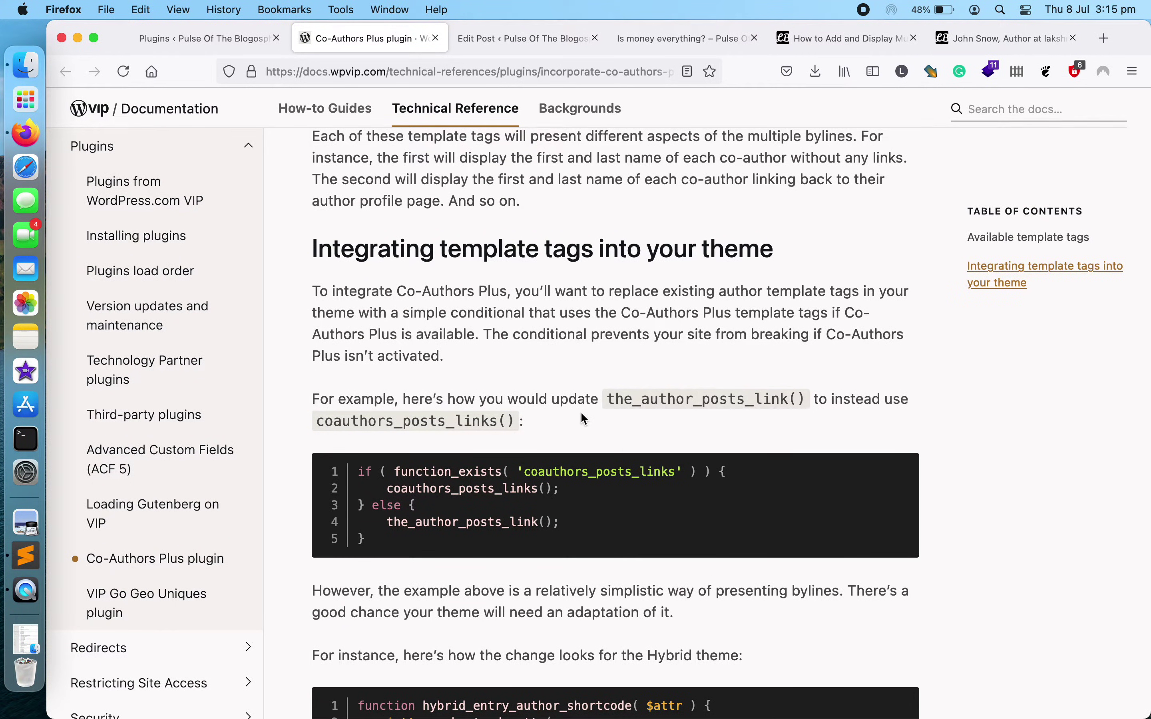
{"action": "triple_click", "coordinate": [425, 418]}
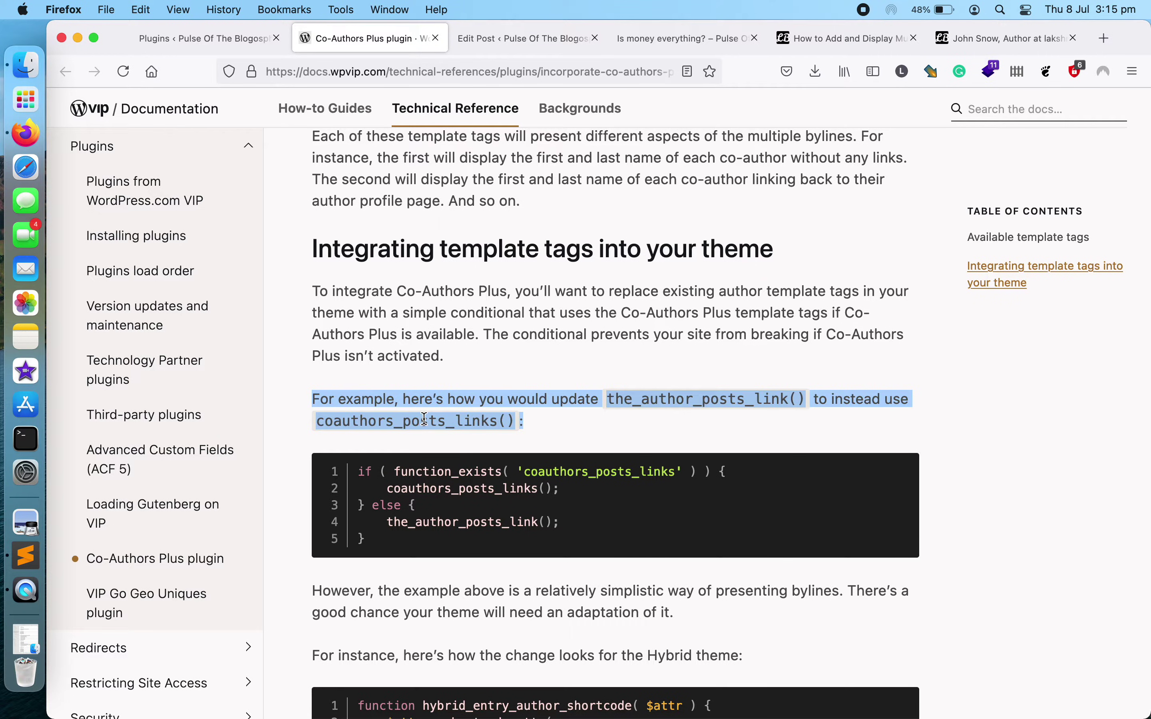
{"action": "left_click", "coordinate": [667, 429]}
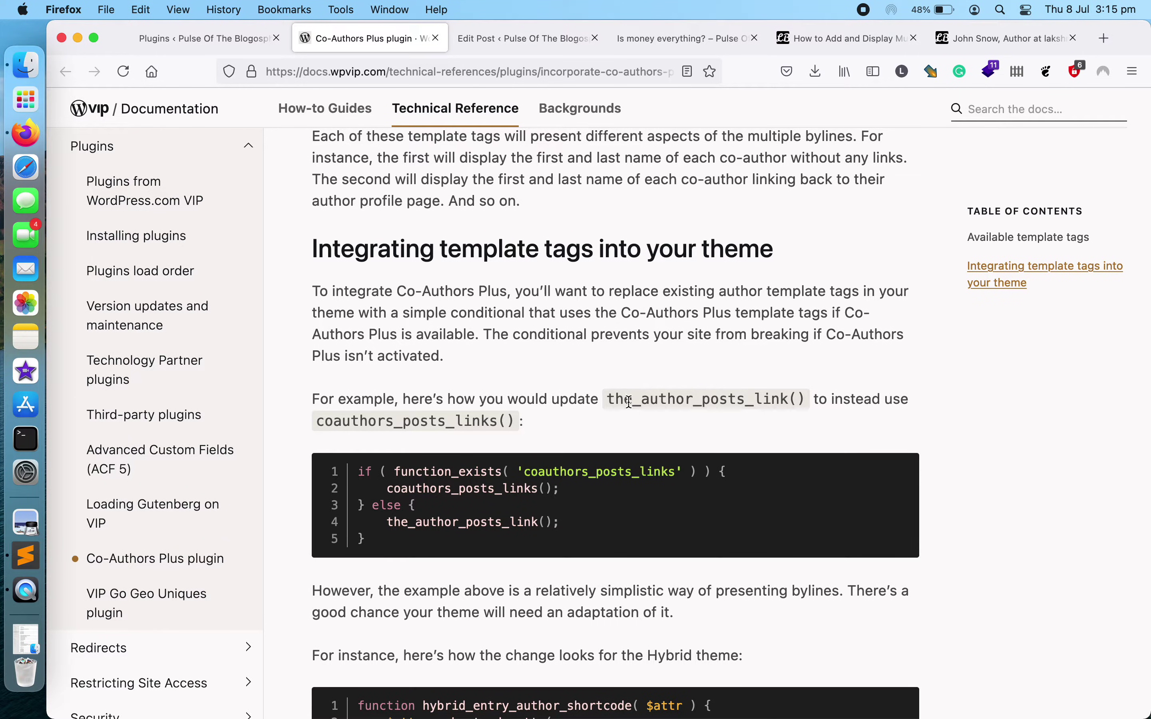
{"action": "left_click_drag", "start_coordinate": [609, 400], "coordinate": [804, 402]}
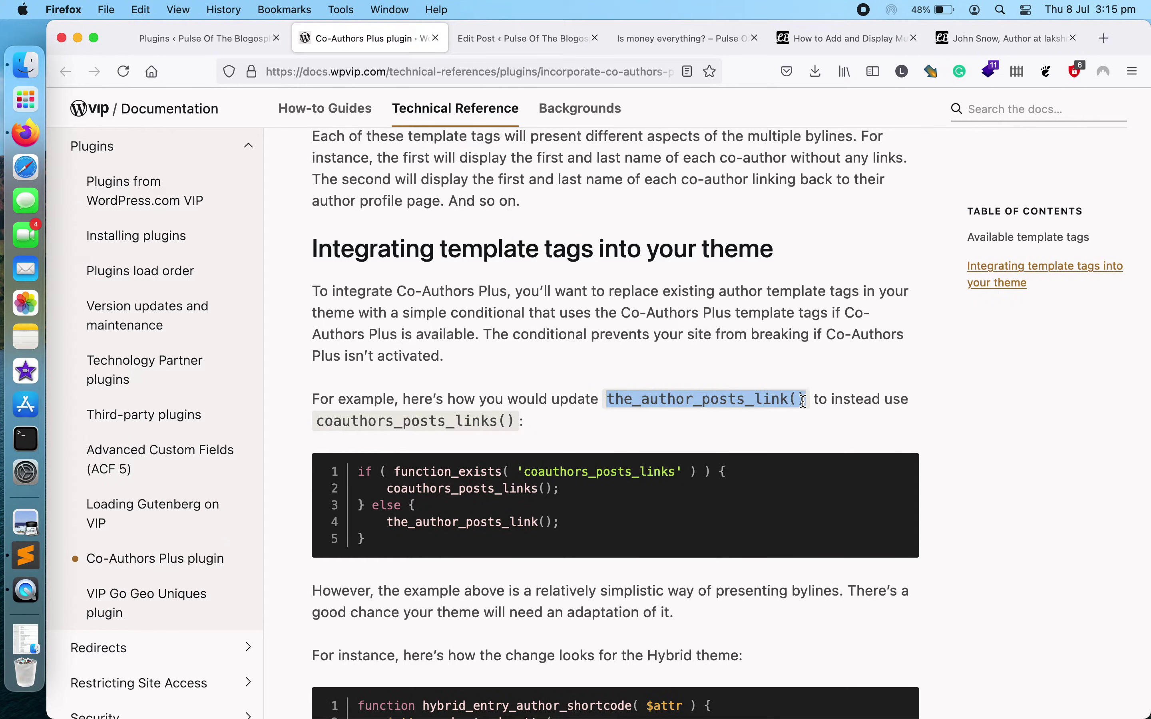
{"action": "left_click_drag", "start_coordinate": [316, 421], "coordinate": [513, 422]}
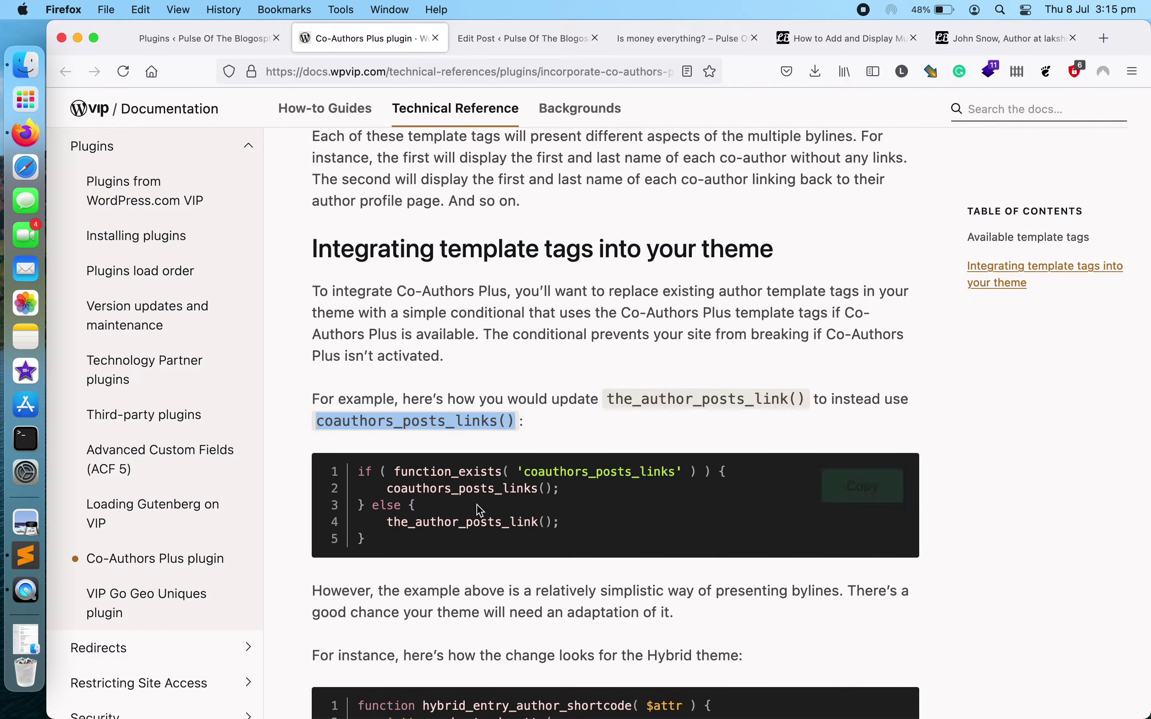
{"action": "left_click_drag", "start_coordinate": [368, 477], "coordinate": [547, 522]}
{"action": "left_click", "coordinate": [516, 335]}
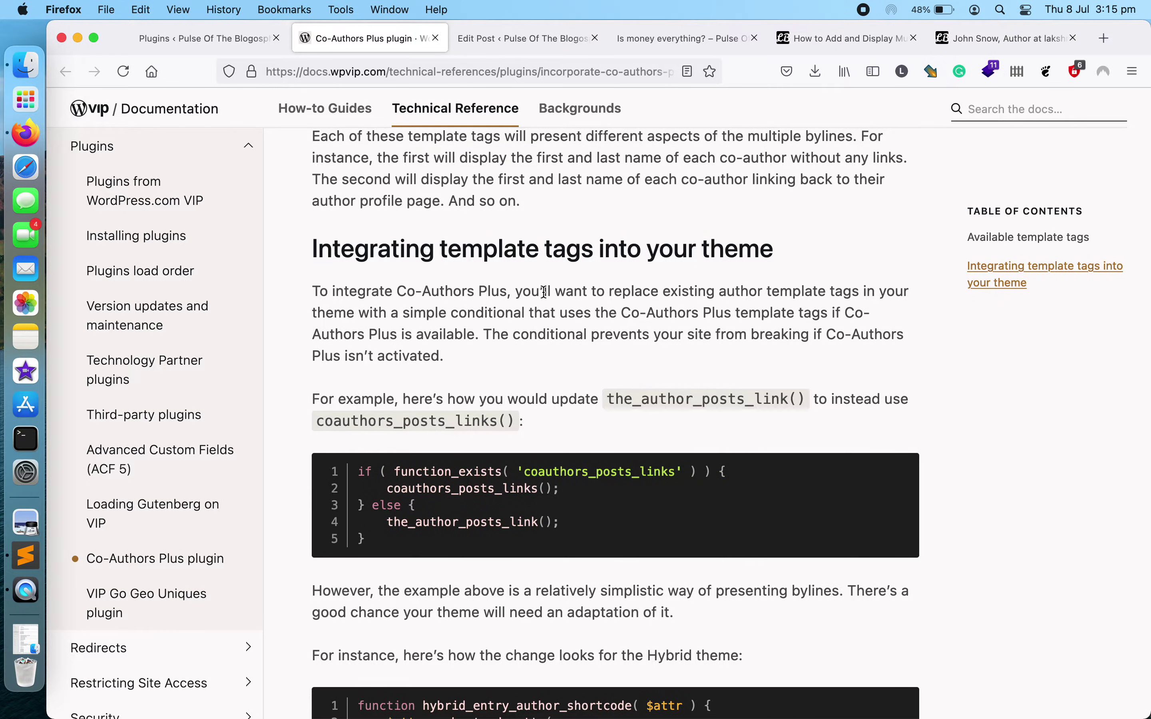
{"action": "left_click_drag", "start_coordinate": [689, 334], "coordinate": [875, 348]}
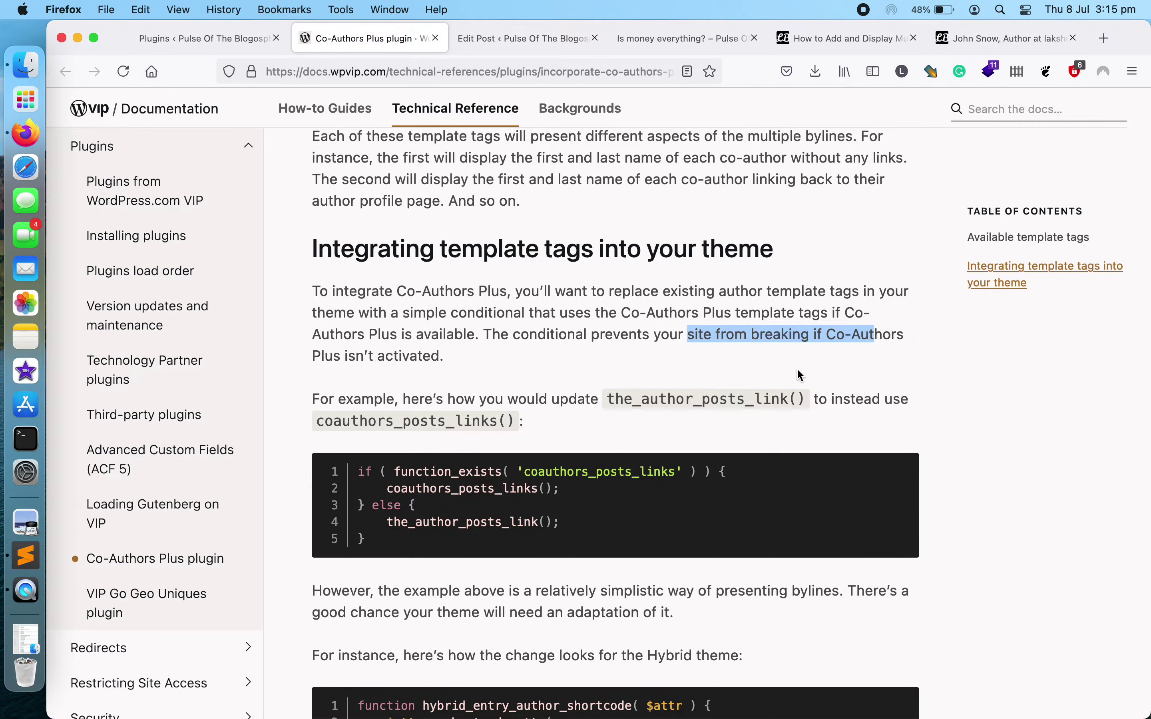
{"action": "mouse_move", "coordinate": [558, 469]}
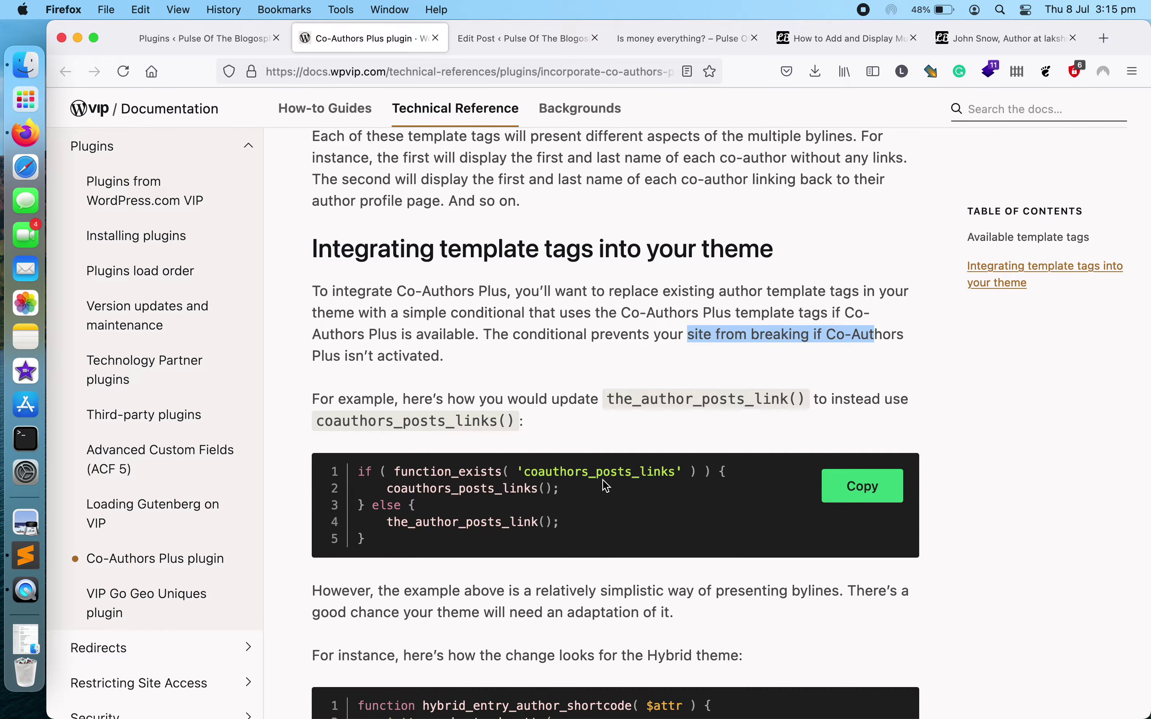
{"action": "scroll", "coordinate": [606, 485], "scroll_direction": "down", "scroll_amount": 10}
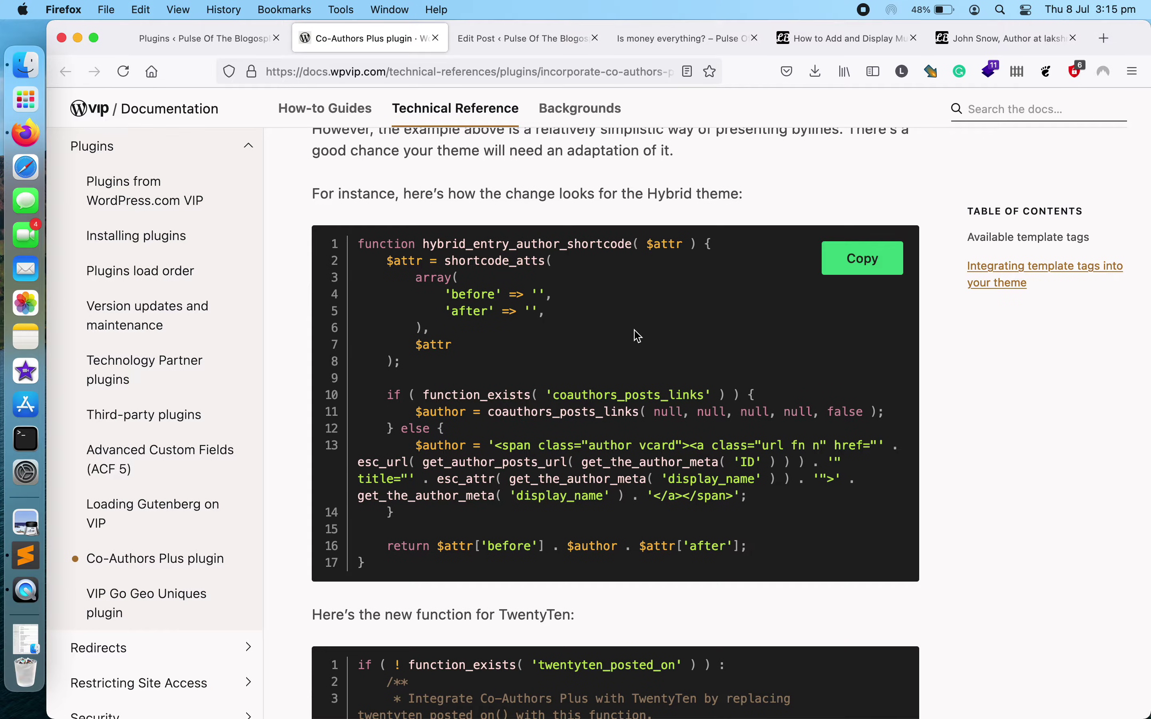
Examine the documentation's new function for the TwentyTen theme.
{"action": "scroll", "coordinate": [638, 336], "scroll_direction": "down", "scroll_amount": 8}
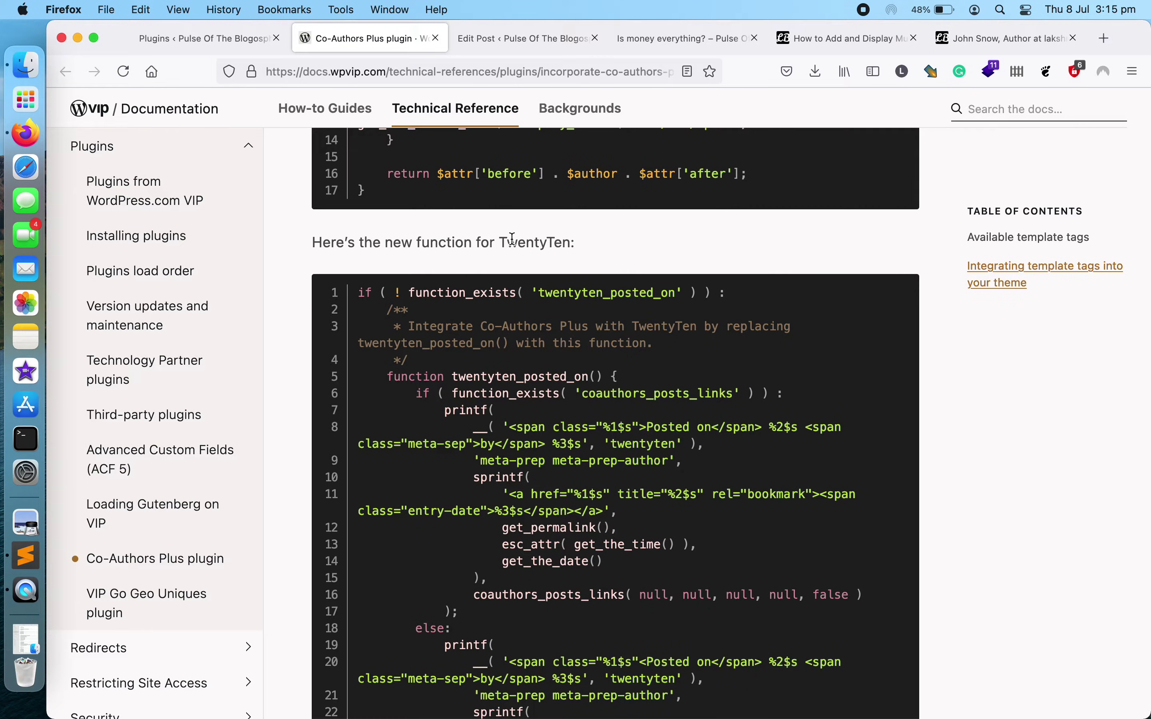
{"action": "left_click_drag", "start_coordinate": [503, 242], "coordinate": [565, 242]}
{"action": "scroll", "coordinate": [568, 245], "scroll_direction": "down", "scroll_amount": 3}
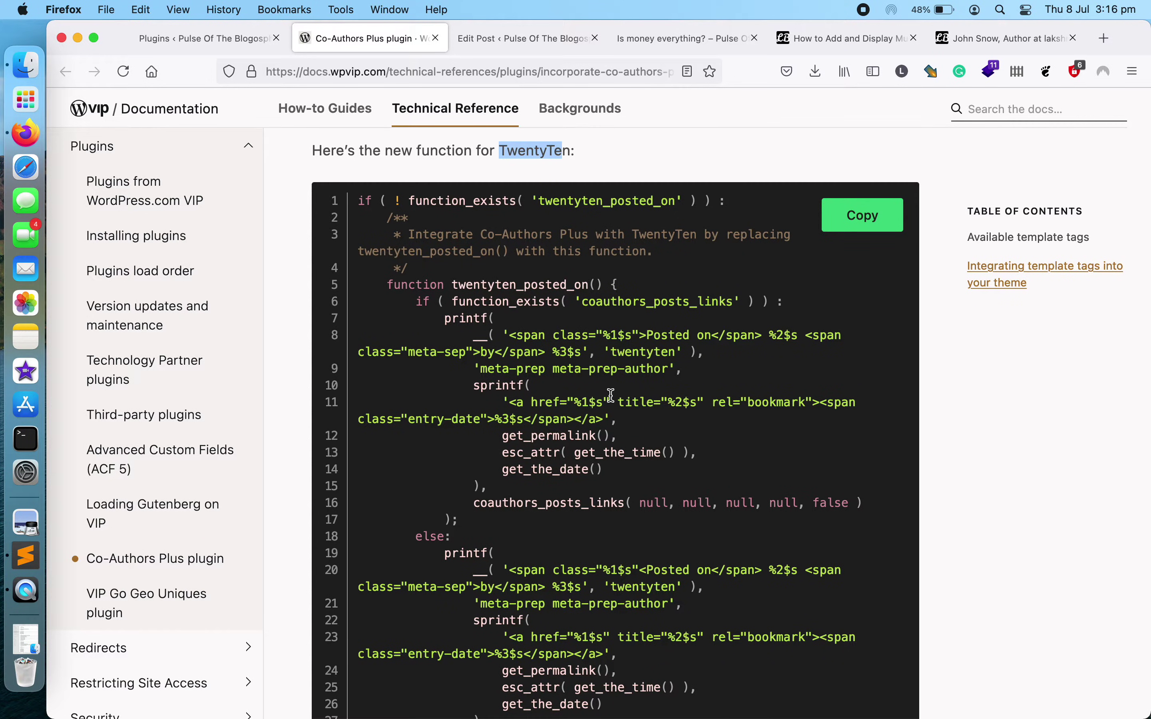
Check which theme is active on the WordPress site's Themes page.
{"action": "left_click", "coordinate": [230, 44]}
{"action": "left_click", "coordinate": [349, 38]}
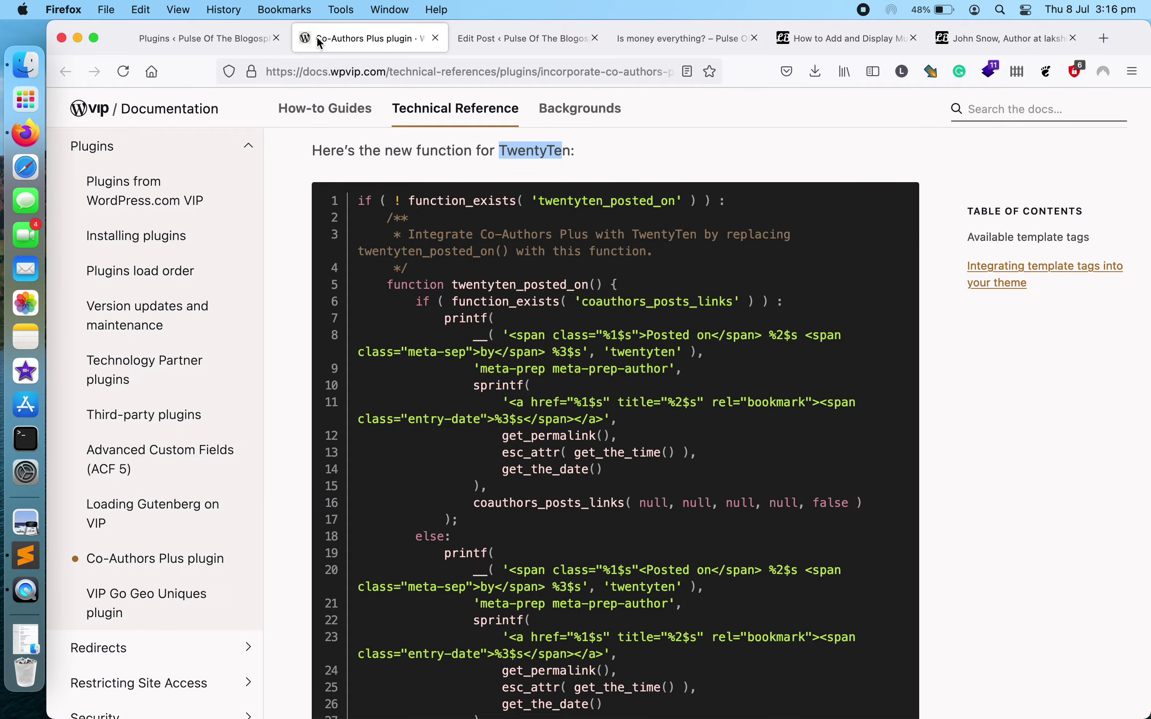
{"action": "left_click", "coordinate": [222, 37]}
{"action": "left_click", "coordinate": [925, 124]}
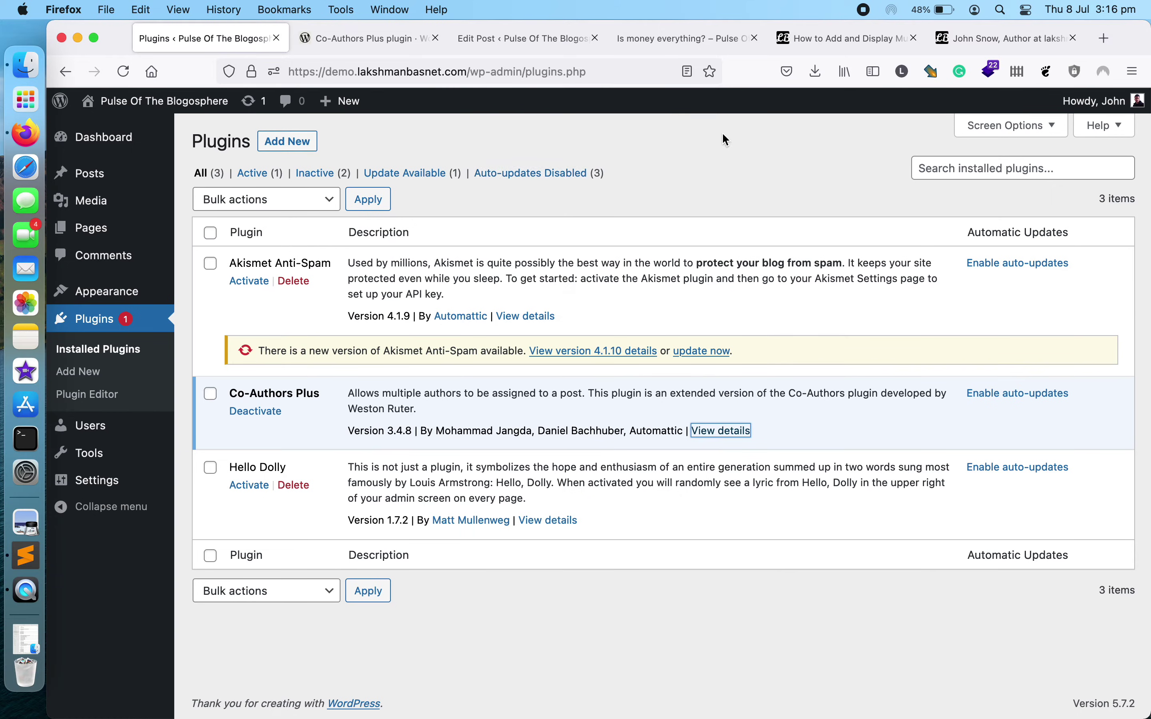
{"action": "mouse_move", "coordinate": [119, 296]}
{"action": "left_click", "coordinate": [212, 294]}
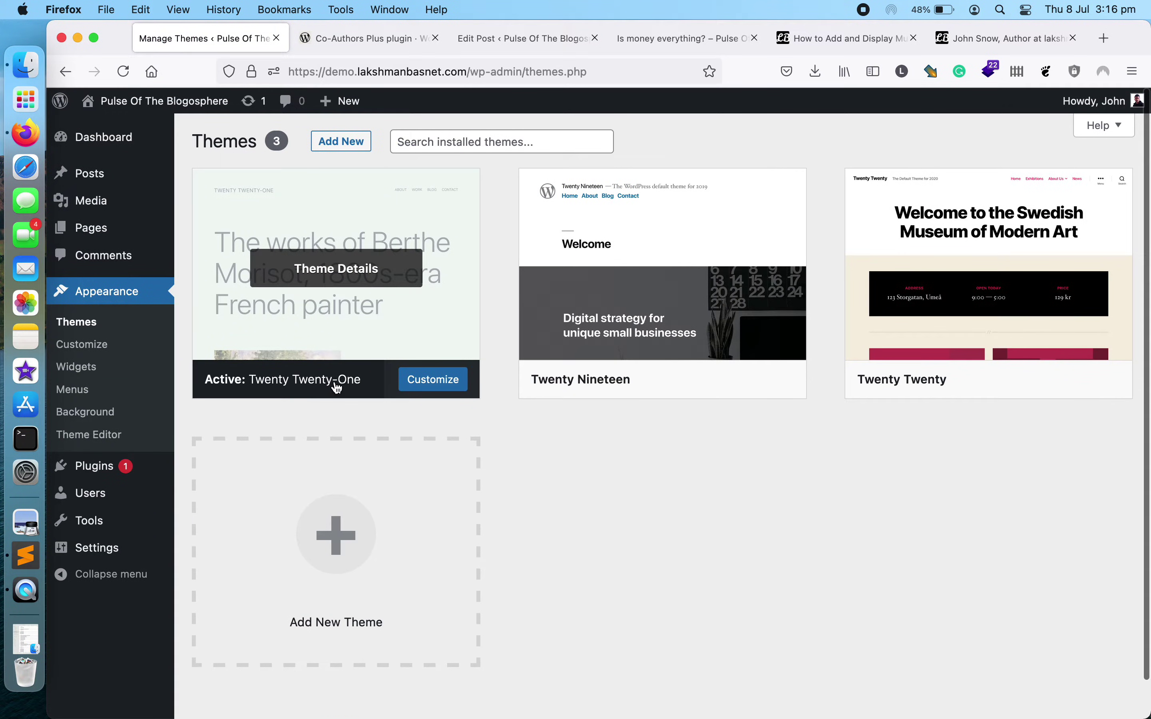
Find the adapted twenty_twenty_one_posted_on function in the tutorial article on displaying multiple authors.
{"action": "left_click", "coordinate": [673, 40]}
{"action": "left_click", "coordinate": [830, 38]}
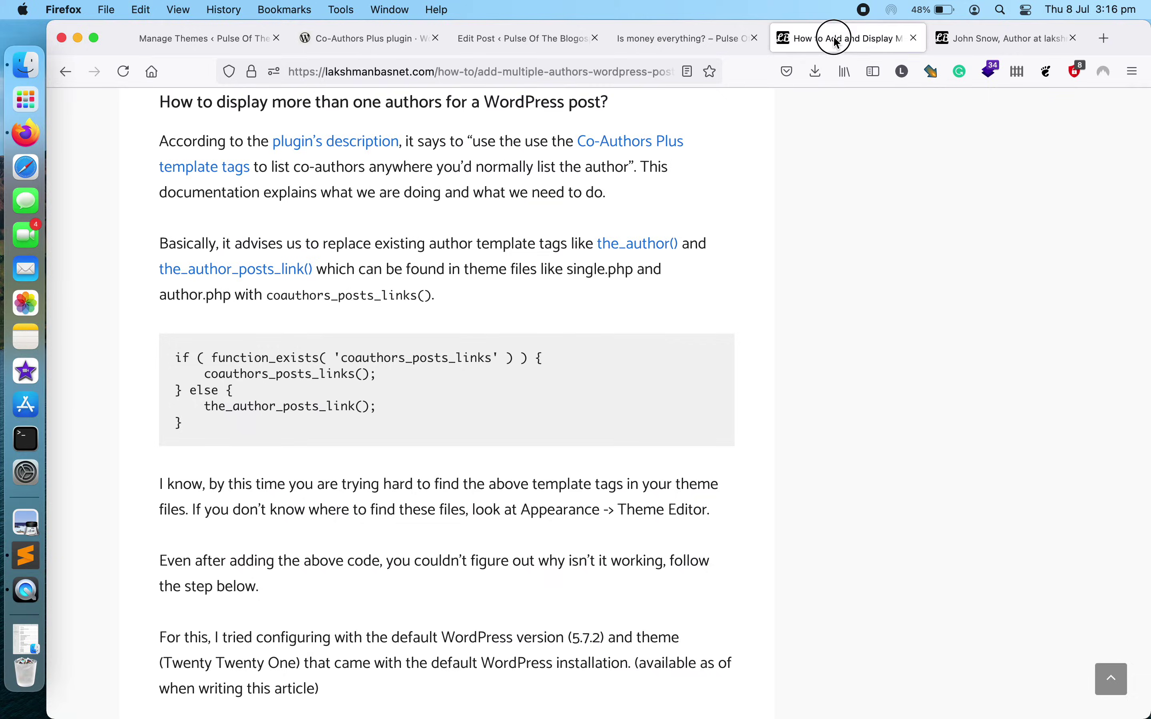
{"action": "left_click", "coordinate": [951, 38]}
{"action": "left_click", "coordinate": [824, 43]}
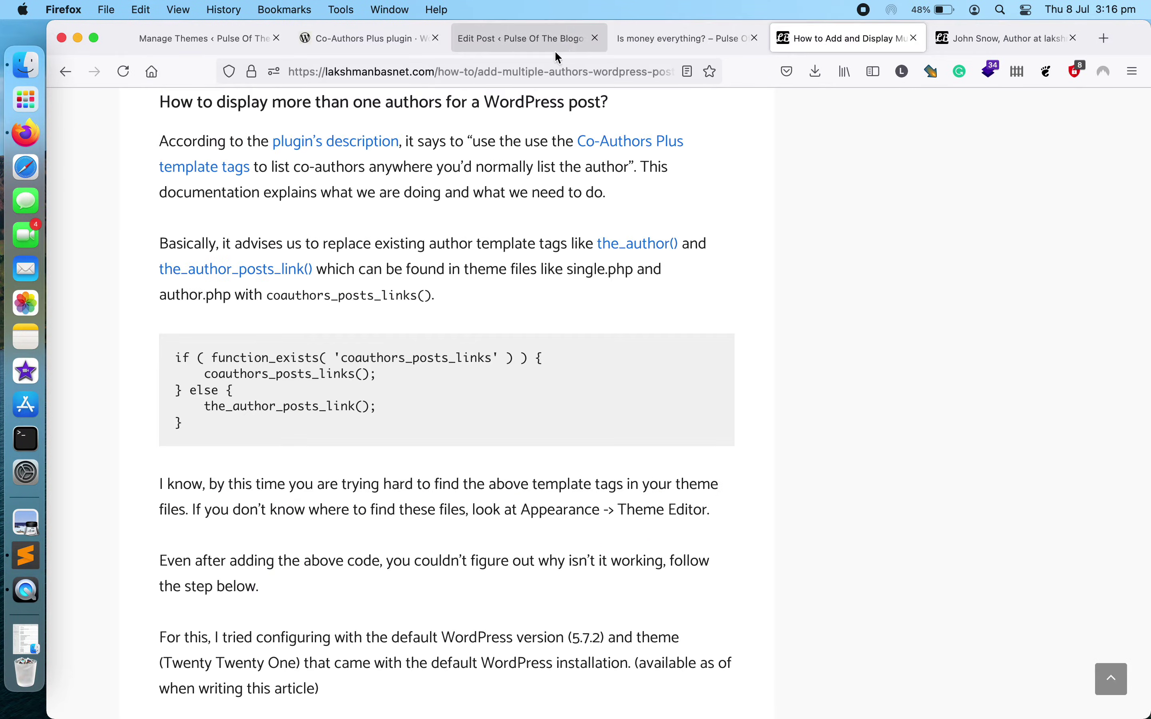
{"action": "left_click", "coordinate": [535, 40]}
{"action": "left_click", "coordinate": [632, 43]}
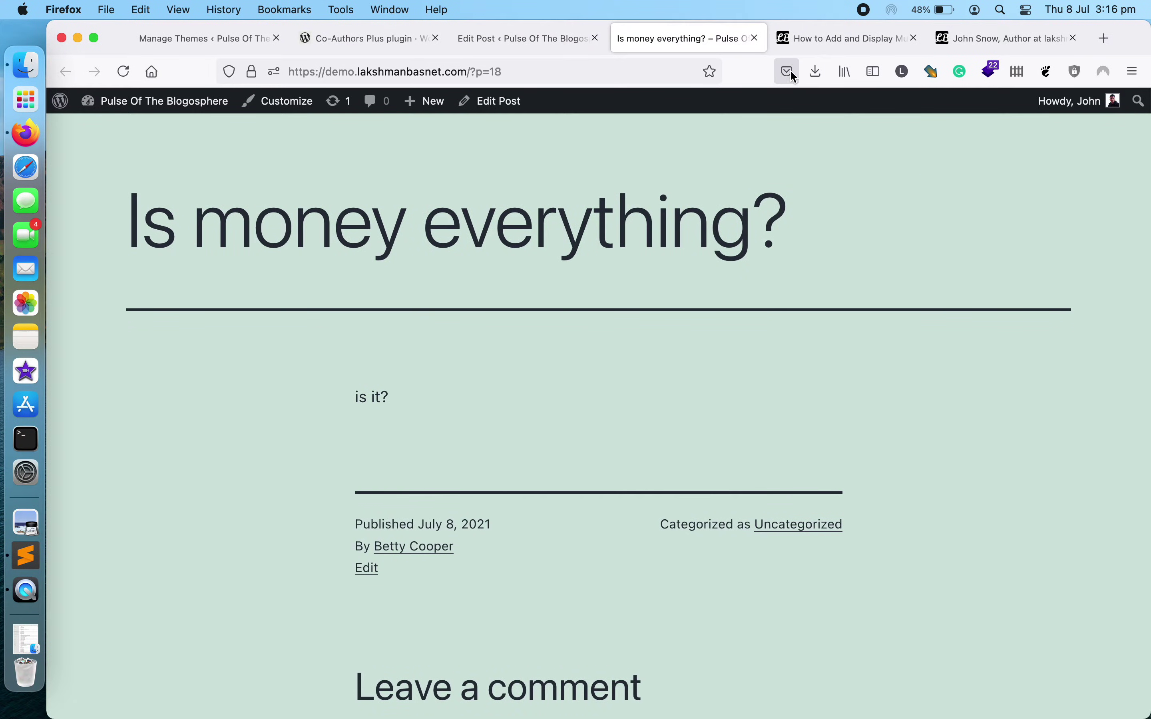
{"action": "left_click", "coordinate": [795, 38]}
{"action": "scroll", "coordinate": [624, 339], "scroll_direction": "down", "scroll_amount": 10}
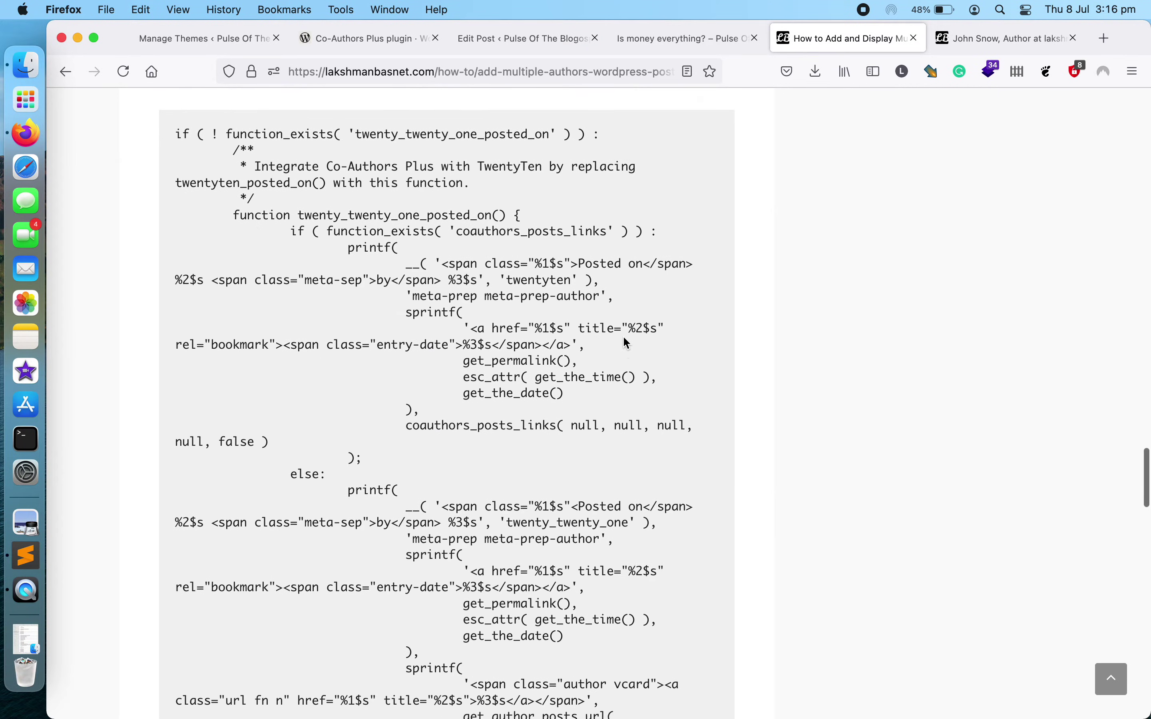
{"action": "scroll", "coordinate": [613, 238], "scroll_direction": "up", "scroll_amount": 15}
{"action": "scroll", "coordinate": [543, 198], "scroll_direction": "down", "scroll_amount": 6}
Review the documentation's TwentyTen function again, highlighting the twentyten prefix in its function_exists check.
{"action": "left_click", "coordinate": [397, 47]}
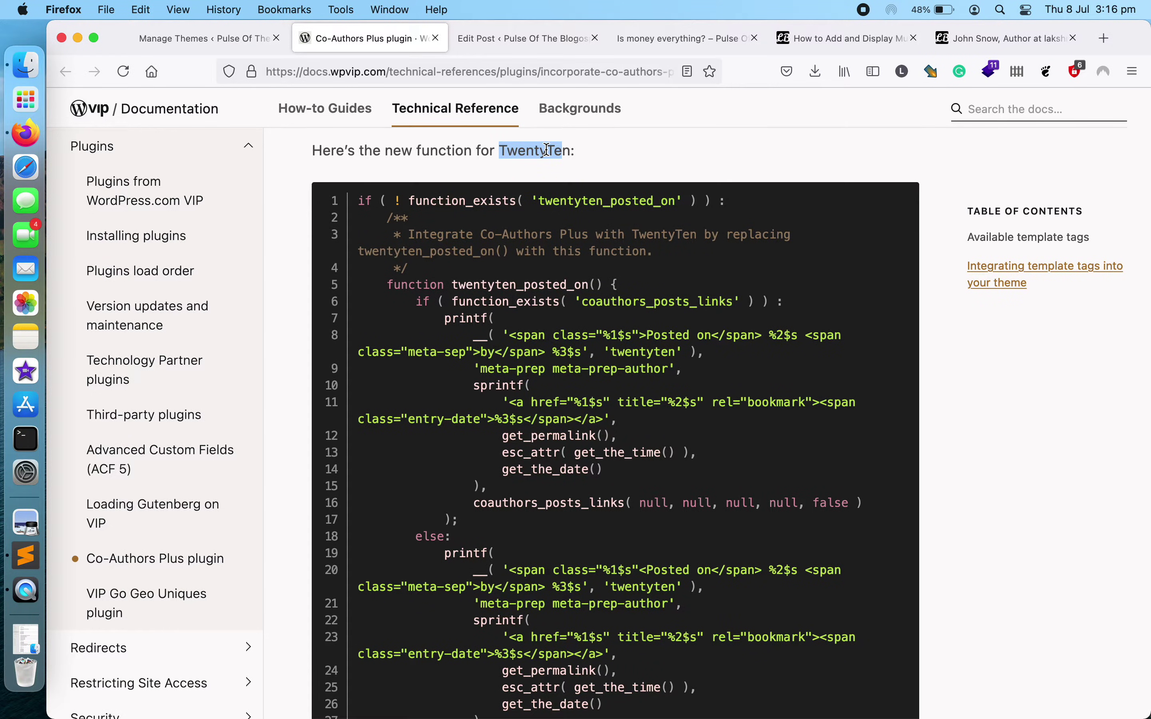
{"action": "triple_click", "coordinate": [561, 154]}
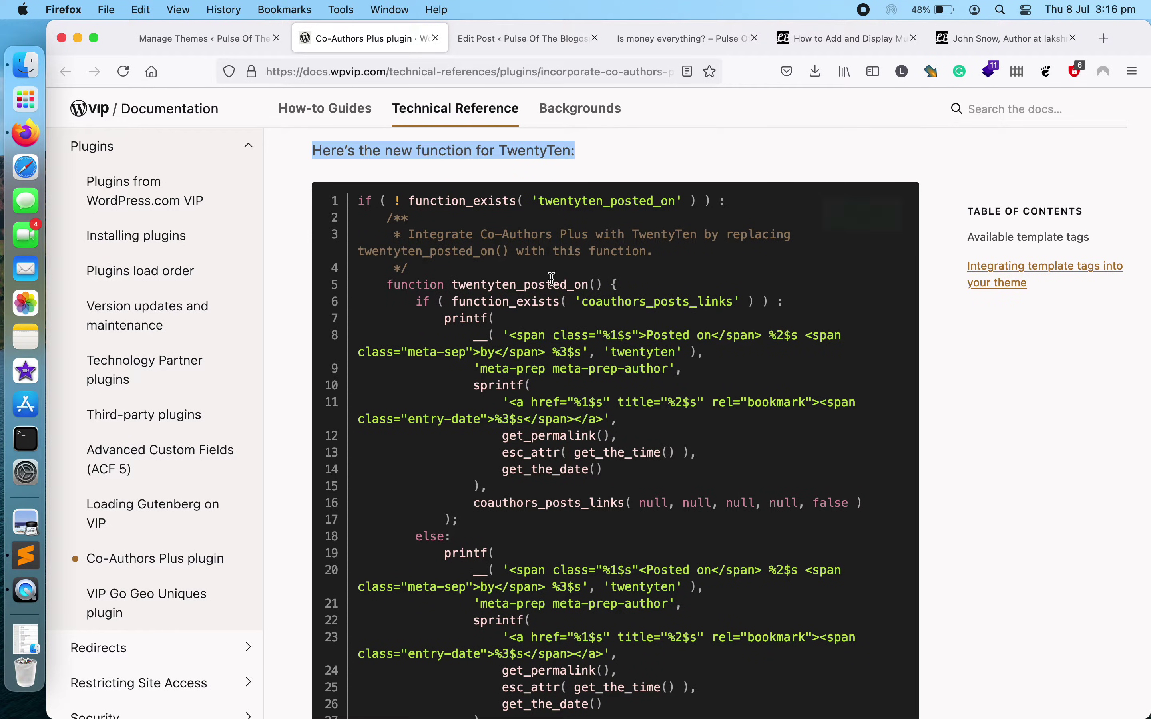
{"action": "left_click", "coordinate": [530, 151]}
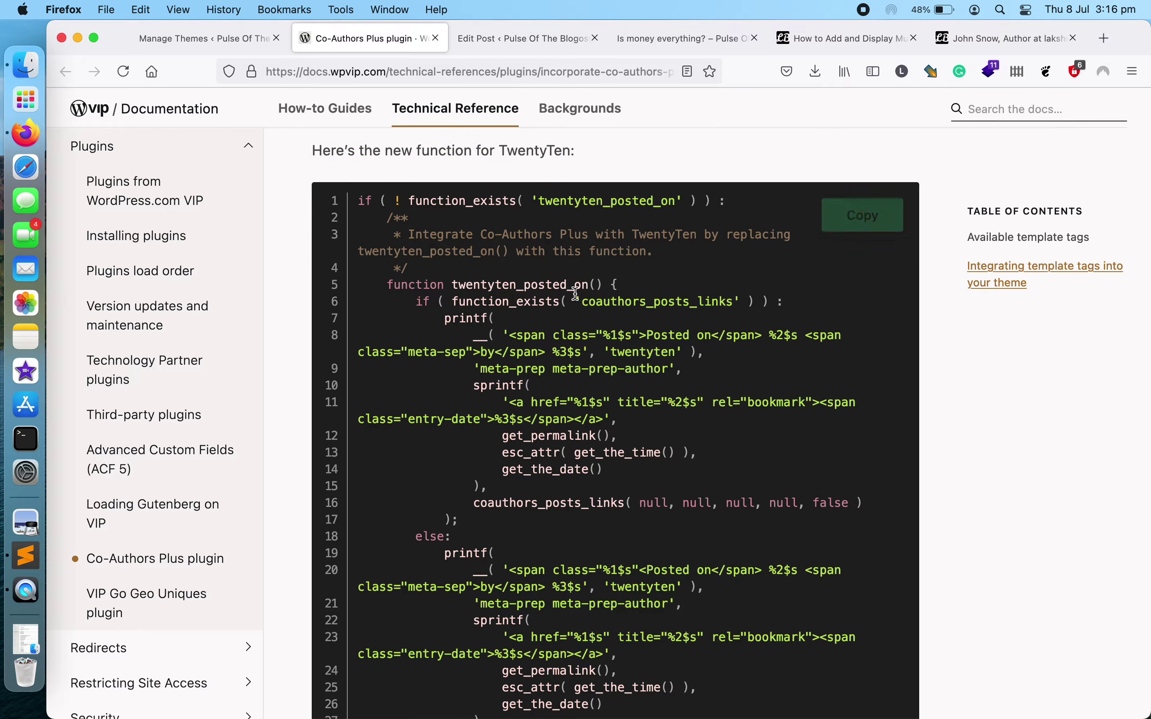
{"action": "left_click_drag", "start_coordinate": [548, 202], "coordinate": [604, 200]}
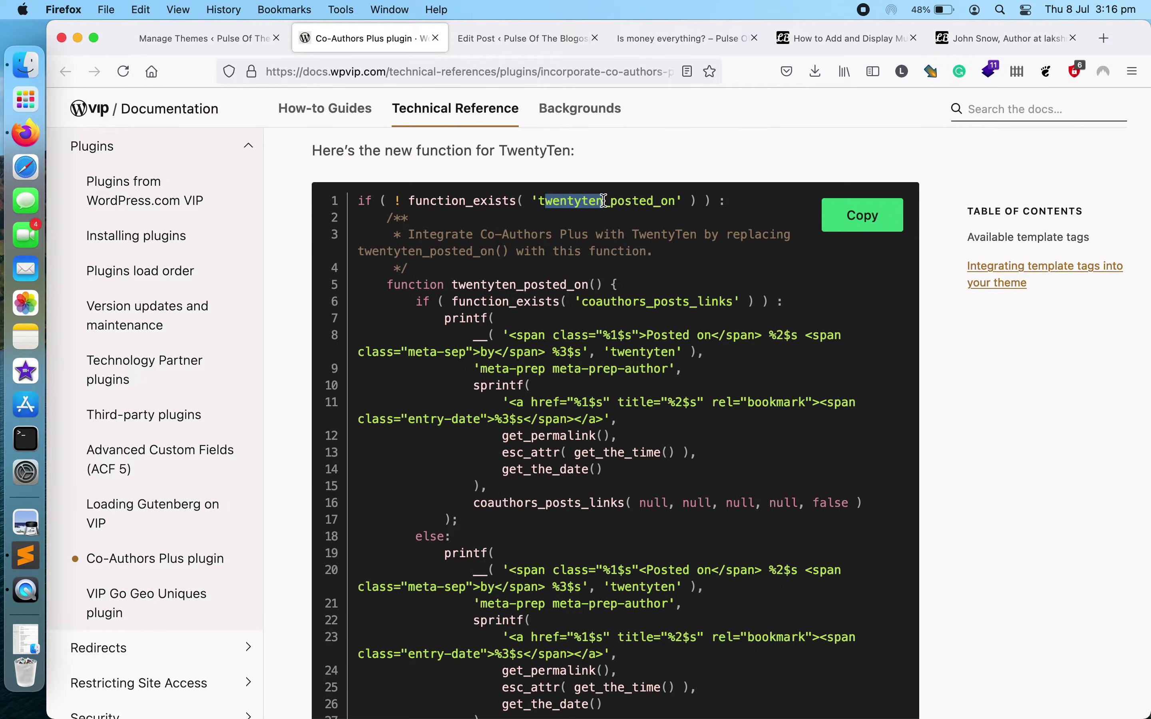
Read the tutorial article's version of the function for Twenty Twenty-One, highlighting the twenty_twenty_one prefix in its function_exists check.
{"action": "left_click", "coordinate": [965, 33]}
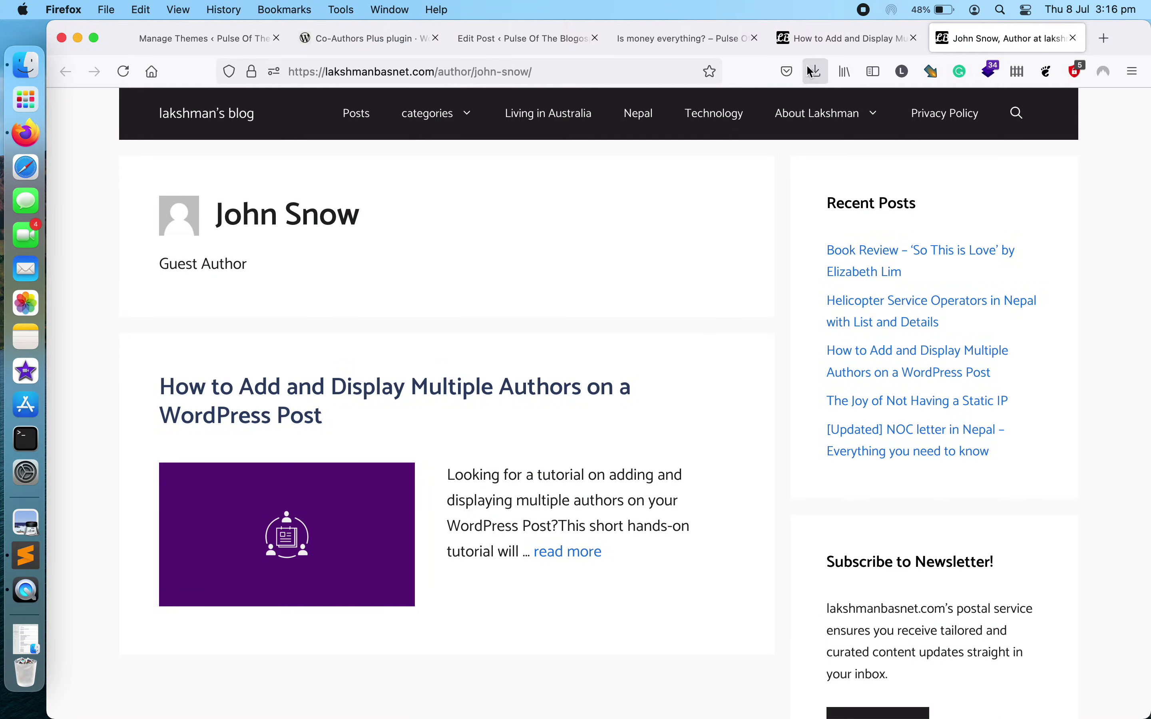
{"action": "left_click", "coordinate": [813, 38]}
{"action": "scroll", "coordinate": [526, 496], "scroll_direction": "down", "scroll_amount": 10}
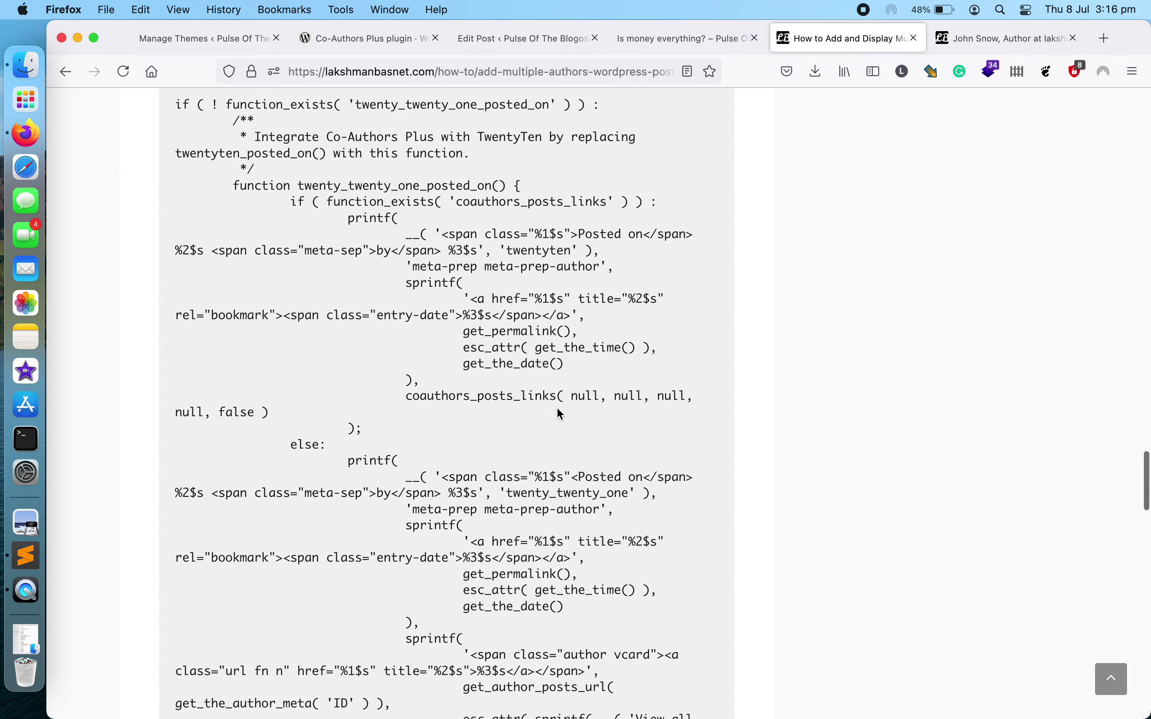
{"action": "scroll", "coordinate": [429, 250], "scroll_direction": "up", "scroll_amount": 2}
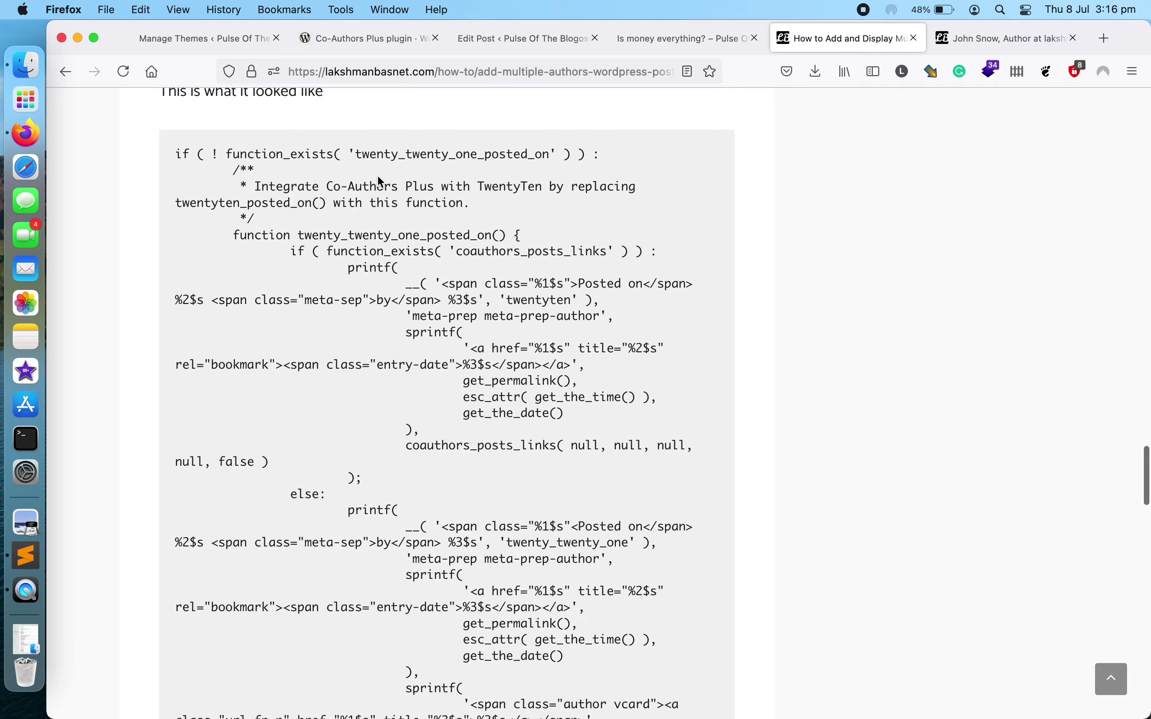
{"action": "left_click_drag", "start_coordinate": [356, 154], "coordinate": [478, 154]}
{"action": "scroll", "coordinate": [475, 381], "scroll_direction": "down", "scroll_amount": 7}
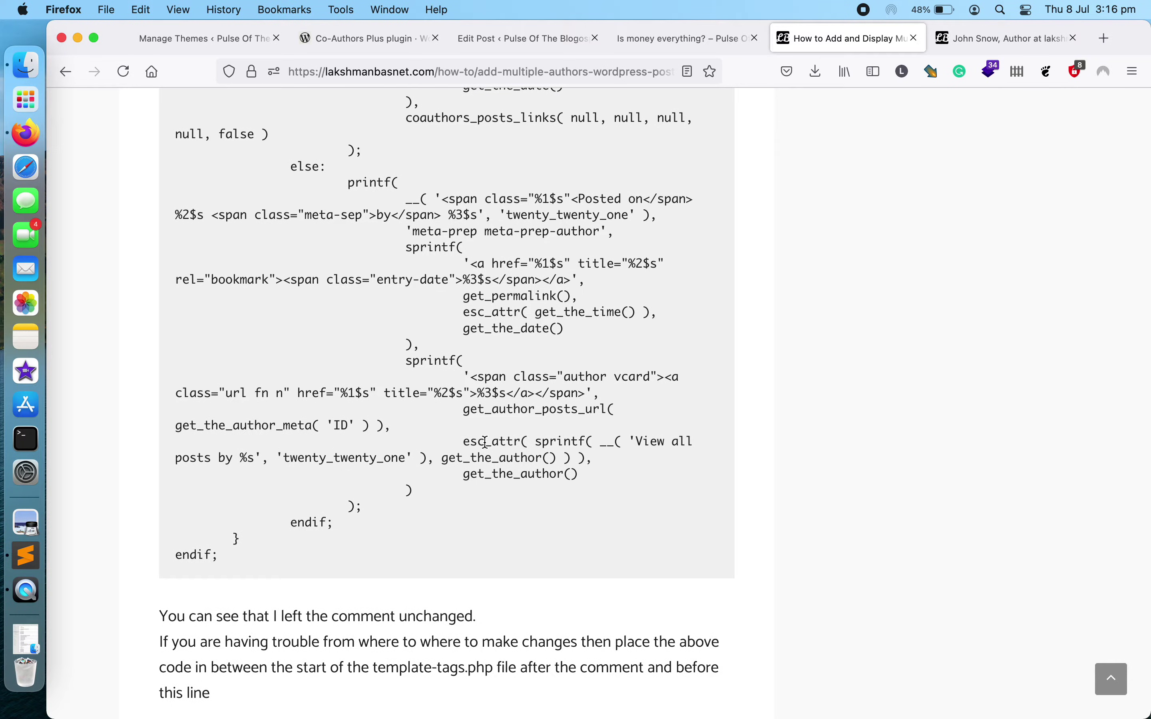
{"action": "scroll", "coordinate": [485, 442], "scroll_direction": "up", "scroll_amount": 3}
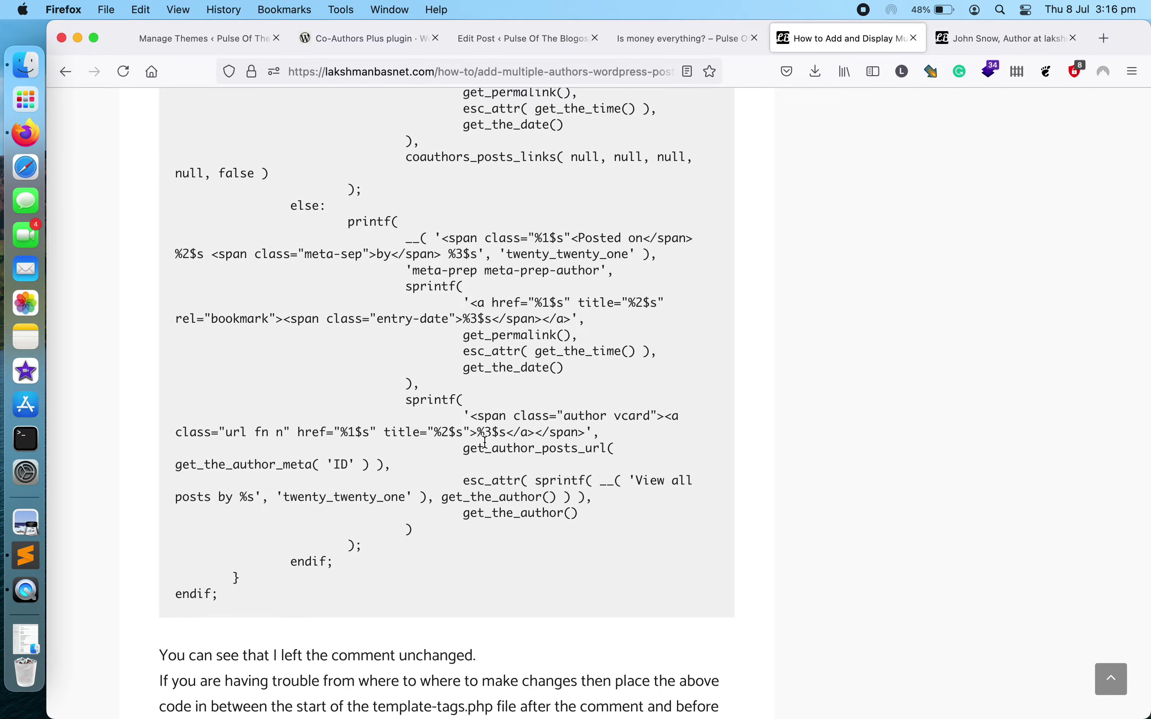
{"action": "scroll", "coordinate": [485, 443], "scroll_direction": "up", "scroll_amount": 6}
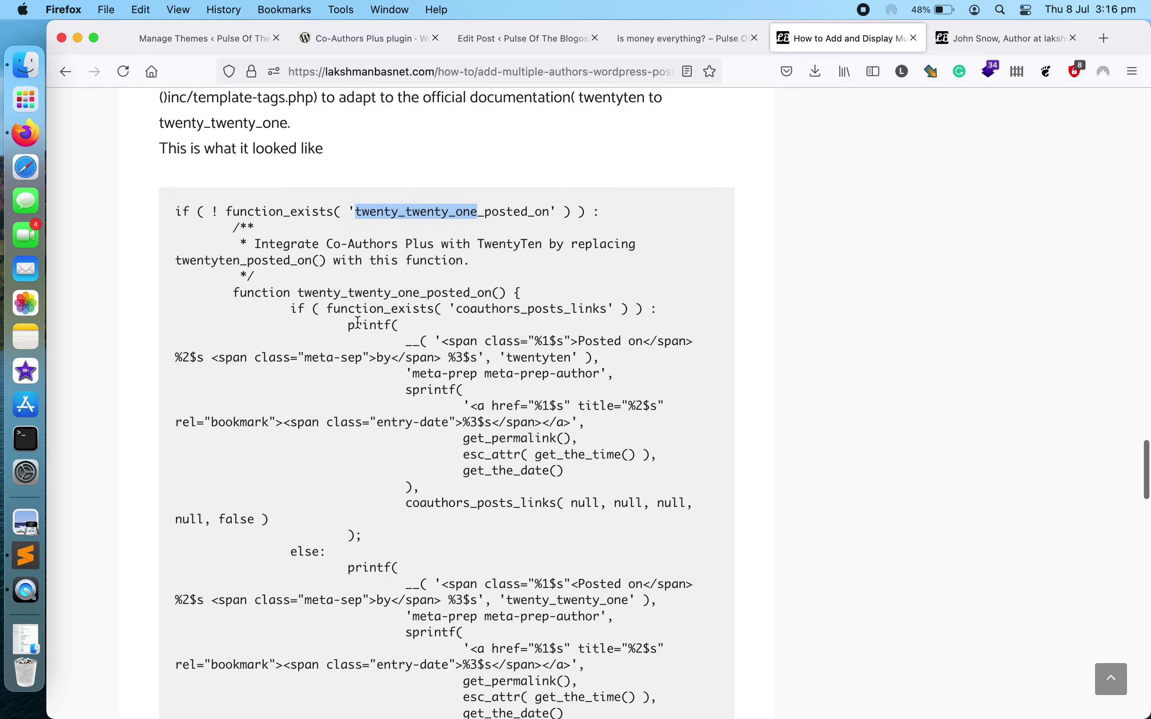
{"action": "scroll", "coordinate": [395, 428], "scroll_direction": "up", "scroll_amount": 3}
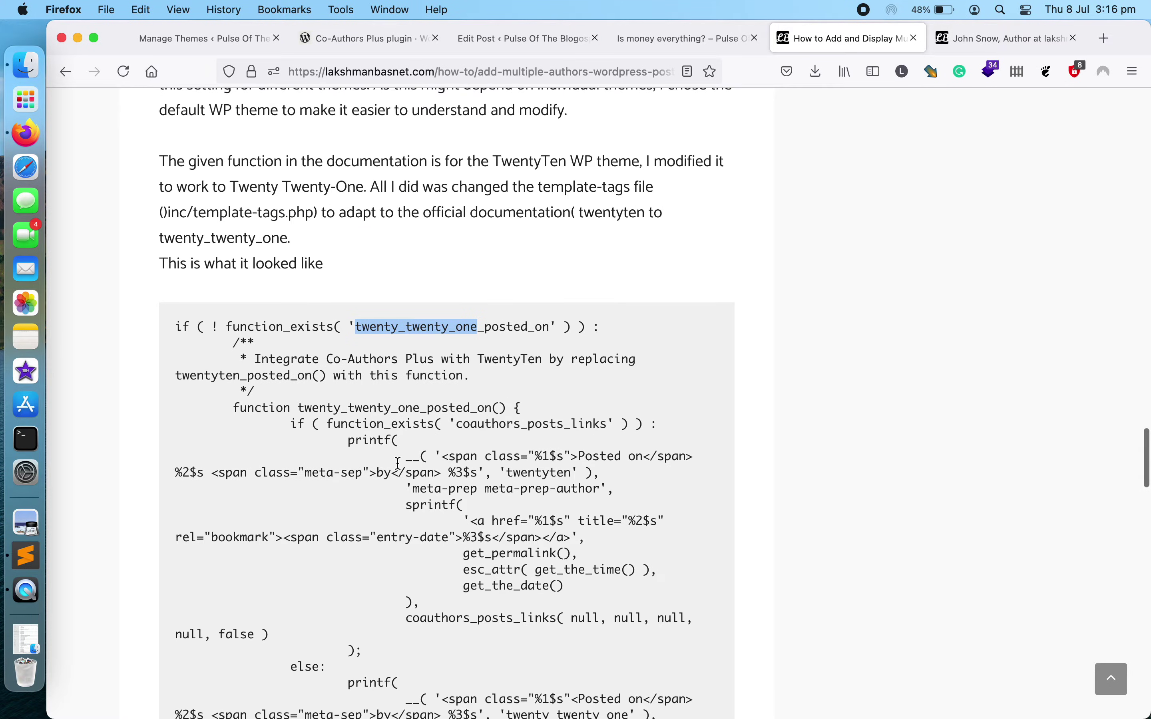
Open the Twenty Twenty-One theme's inc/template-tags.php in the Theme Editor, checking the file path against the tutorial article.
{"action": "left_click", "coordinate": [191, 31]}
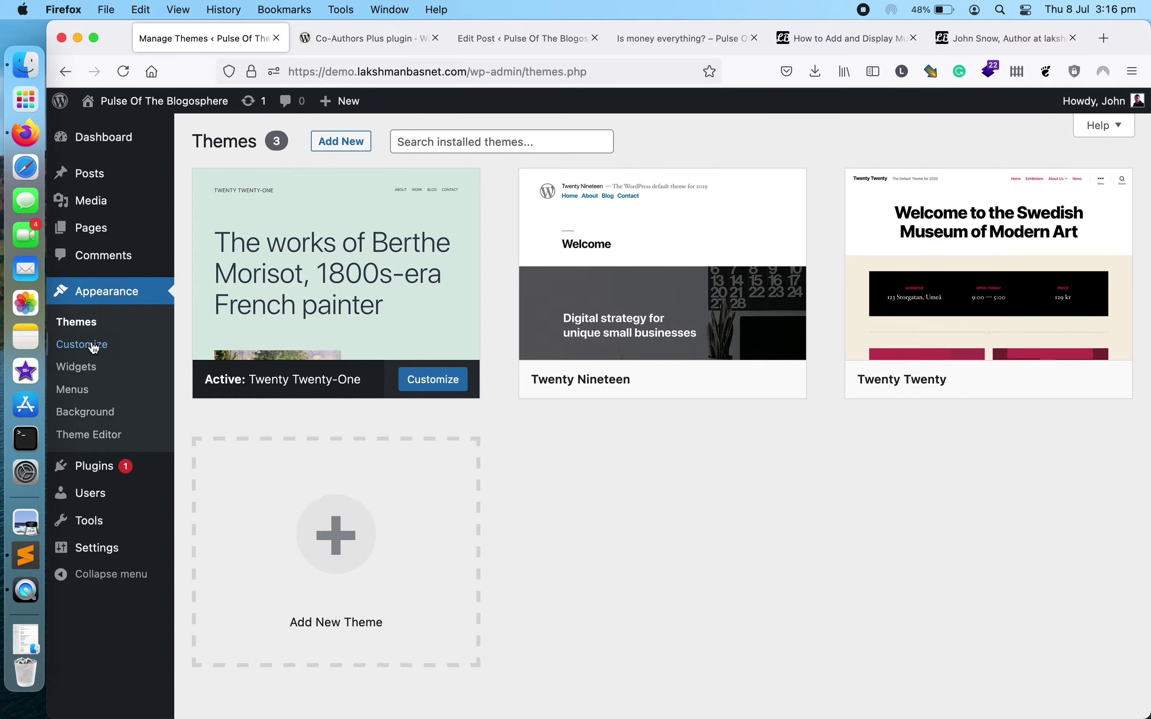
{"action": "left_click", "coordinate": [80, 434]}
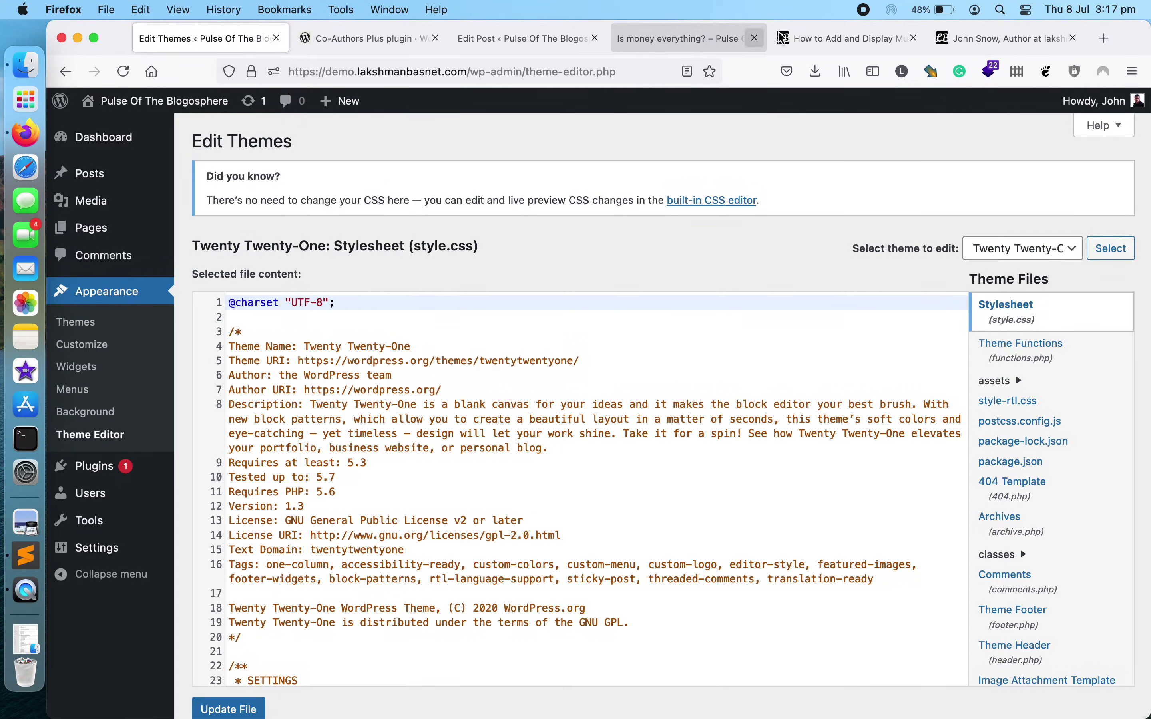
{"action": "left_click", "coordinate": [781, 37]}
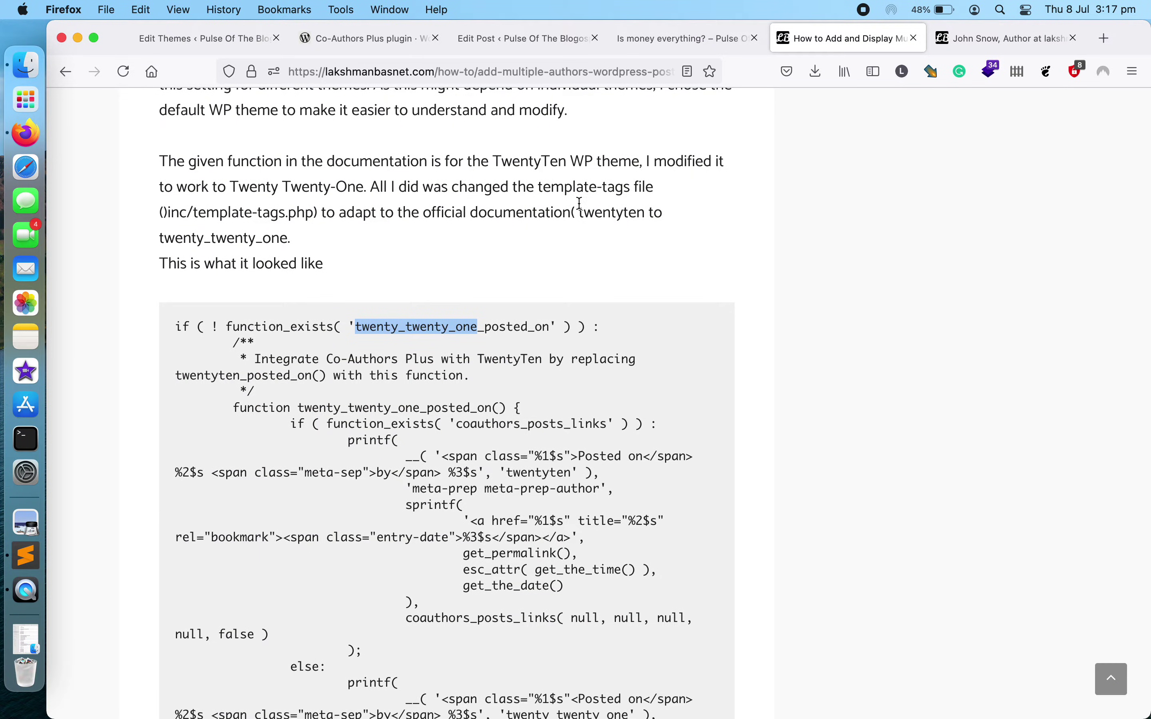
{"action": "left_click_drag", "start_coordinate": [171, 214], "coordinate": [313, 214]}
{"action": "left_click", "coordinate": [229, 41]}
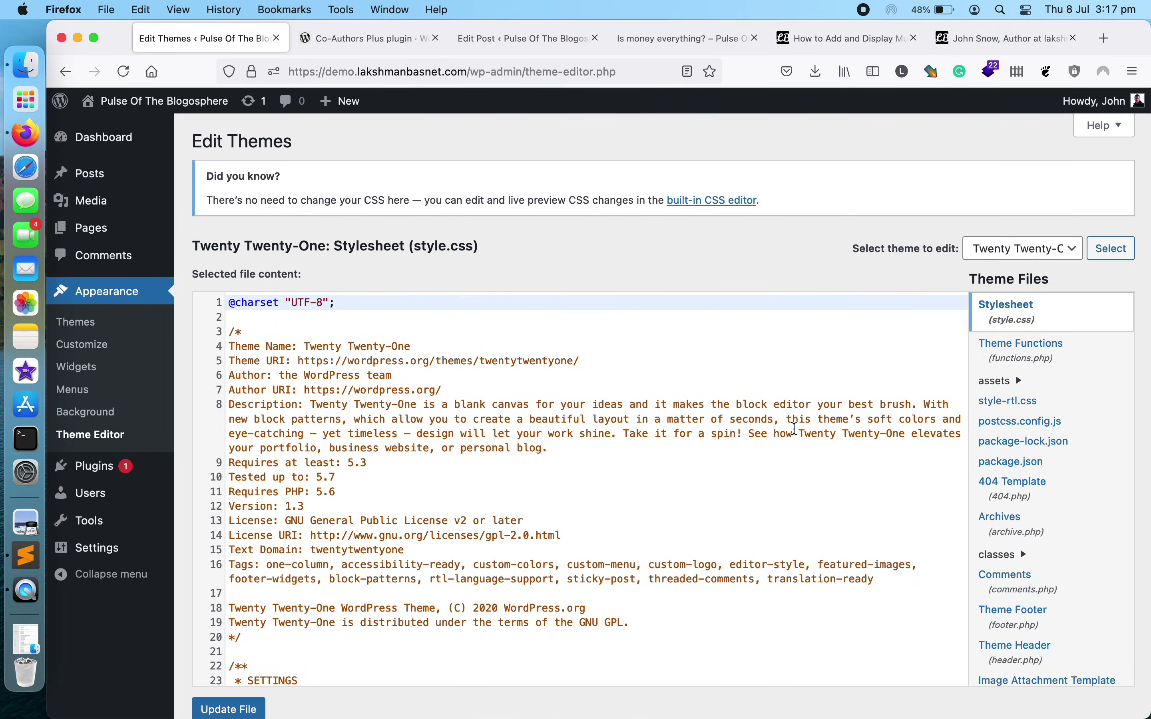
{"action": "scroll", "coordinate": [1016, 560], "scroll_direction": "down", "scroll_amount": 3}
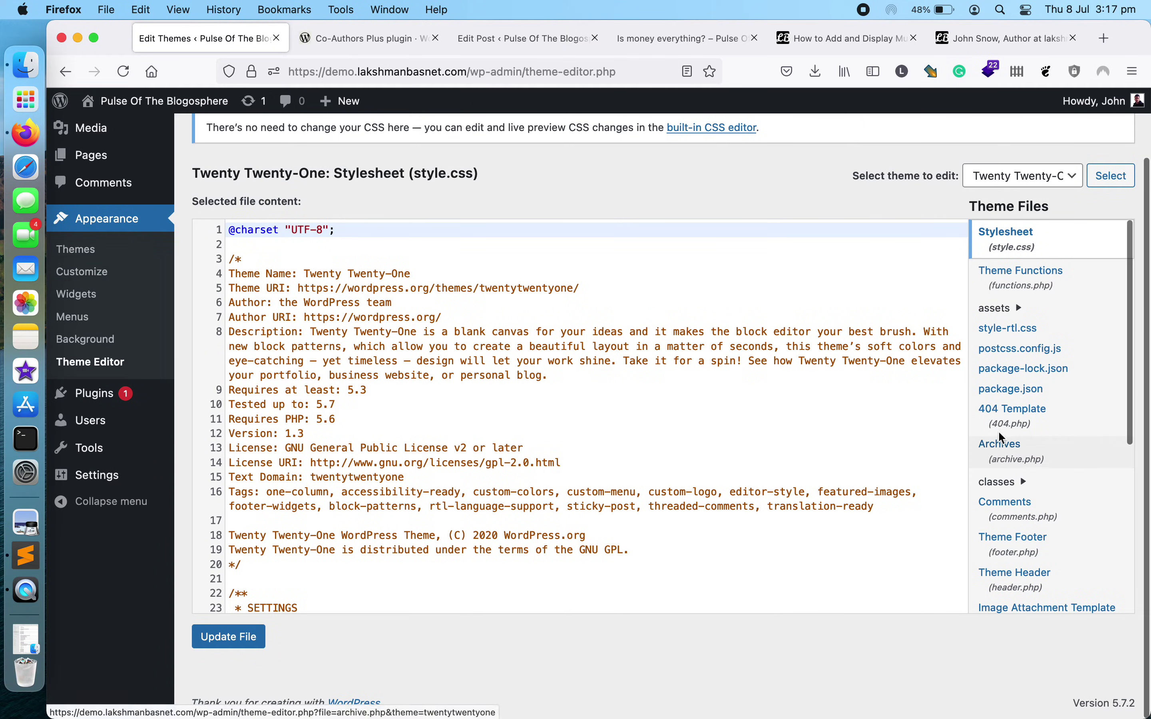
{"action": "scroll", "coordinate": [998, 432], "scroll_direction": "down", "scroll_amount": 5}
{"action": "left_click", "coordinate": [998, 449]}
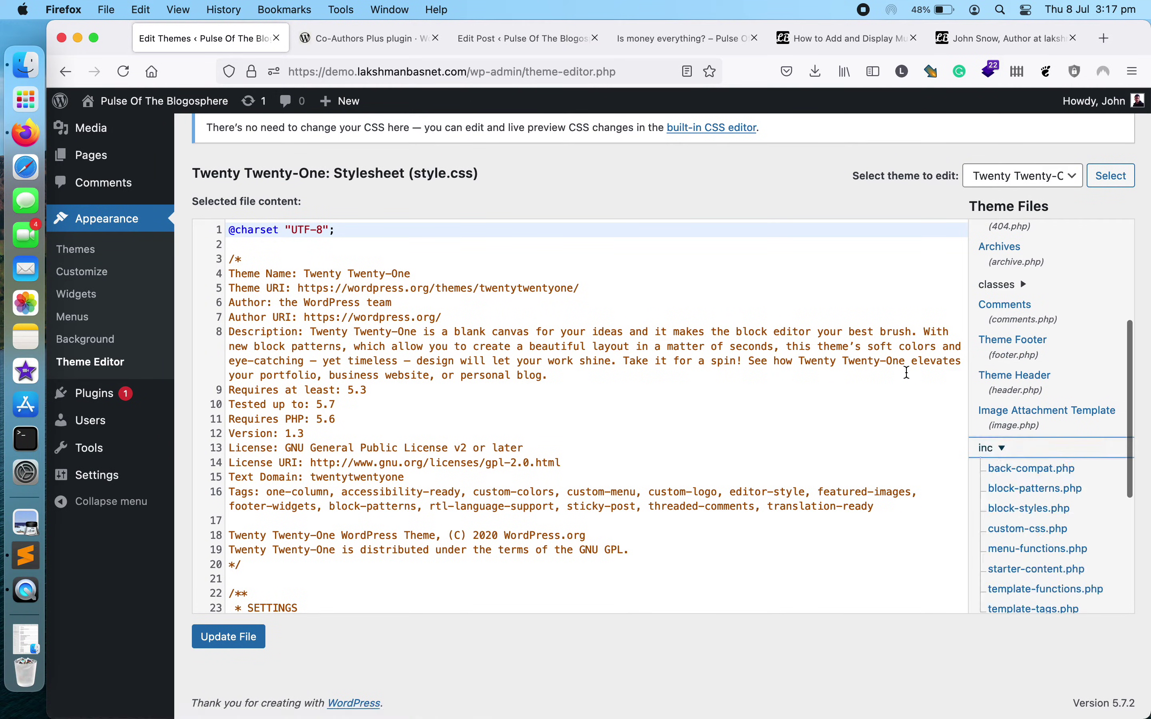
{"action": "scroll", "coordinate": [1066, 450], "scroll_direction": "down", "scroll_amount": 3}
{"action": "left_click", "coordinate": [1037, 382]}
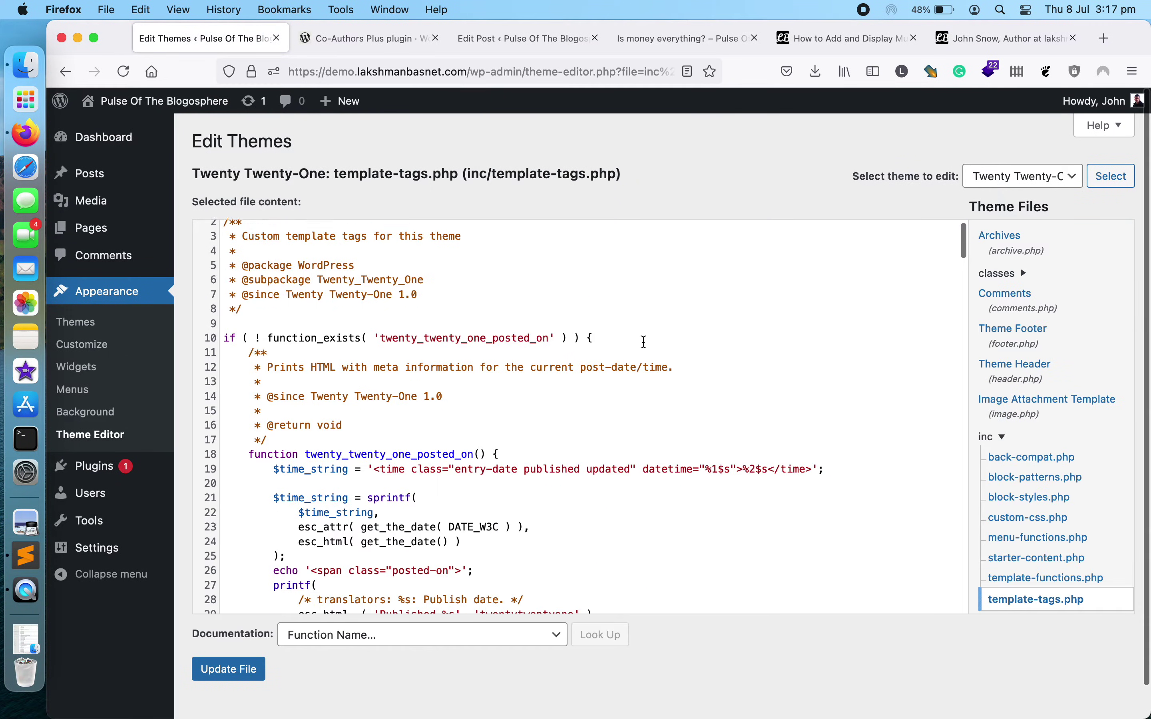
{"action": "scroll", "coordinate": [642, 342], "scroll_direction": "down", "scroll_amount": 2}
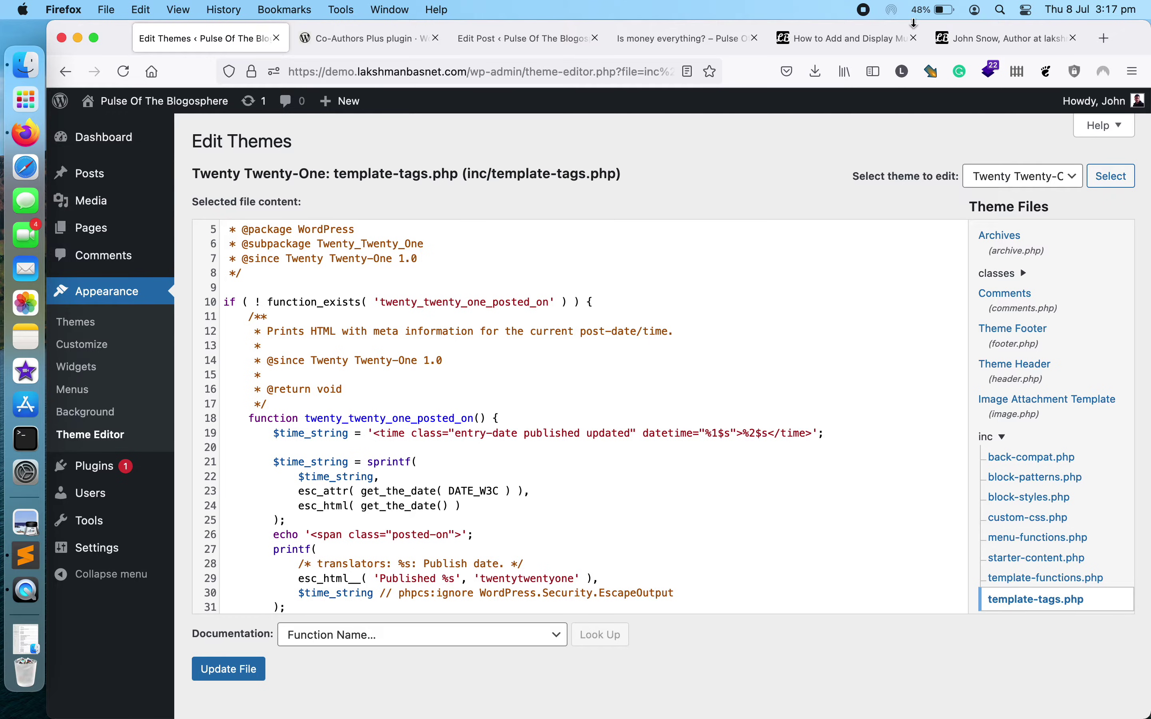
Select the article's complete twenty_twenty_one_posted_on snippet, from its opening if to the final endif;.
{"action": "left_click", "coordinate": [998, 38]}
{"action": "left_click", "coordinate": [842, 38]}
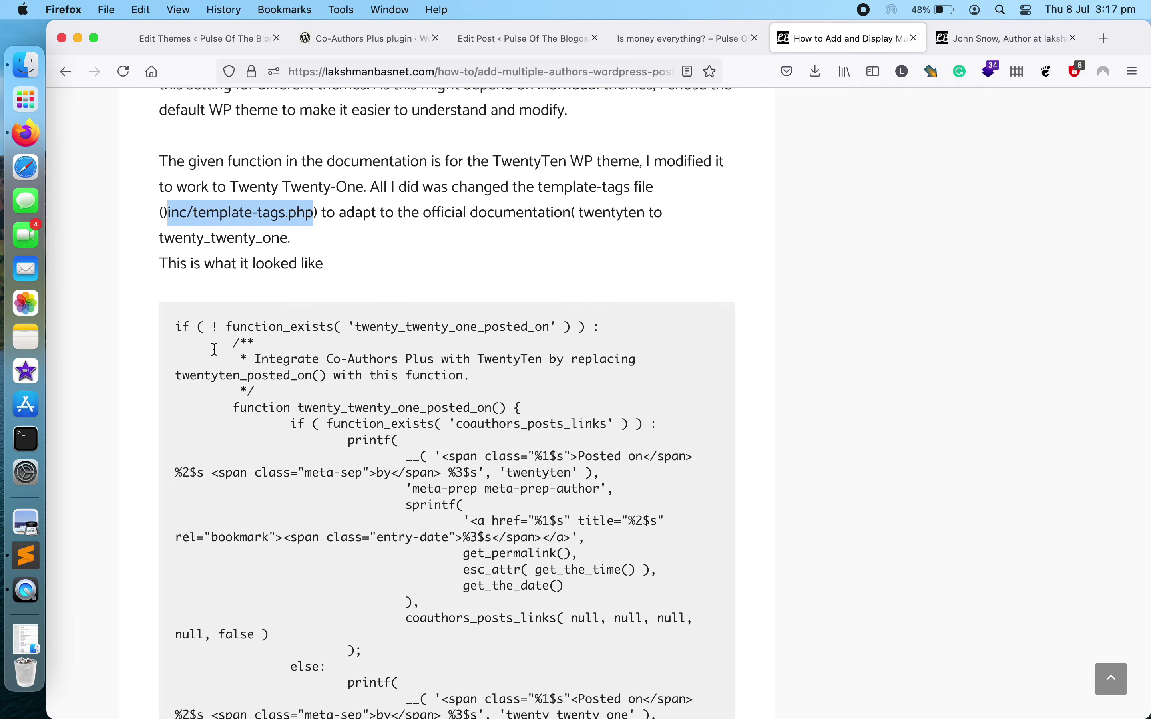
{"action": "left_click_drag", "start_coordinate": [252, 328], "coordinate": [579, 328]}
{"action": "double_click", "coordinate": [288, 320]}
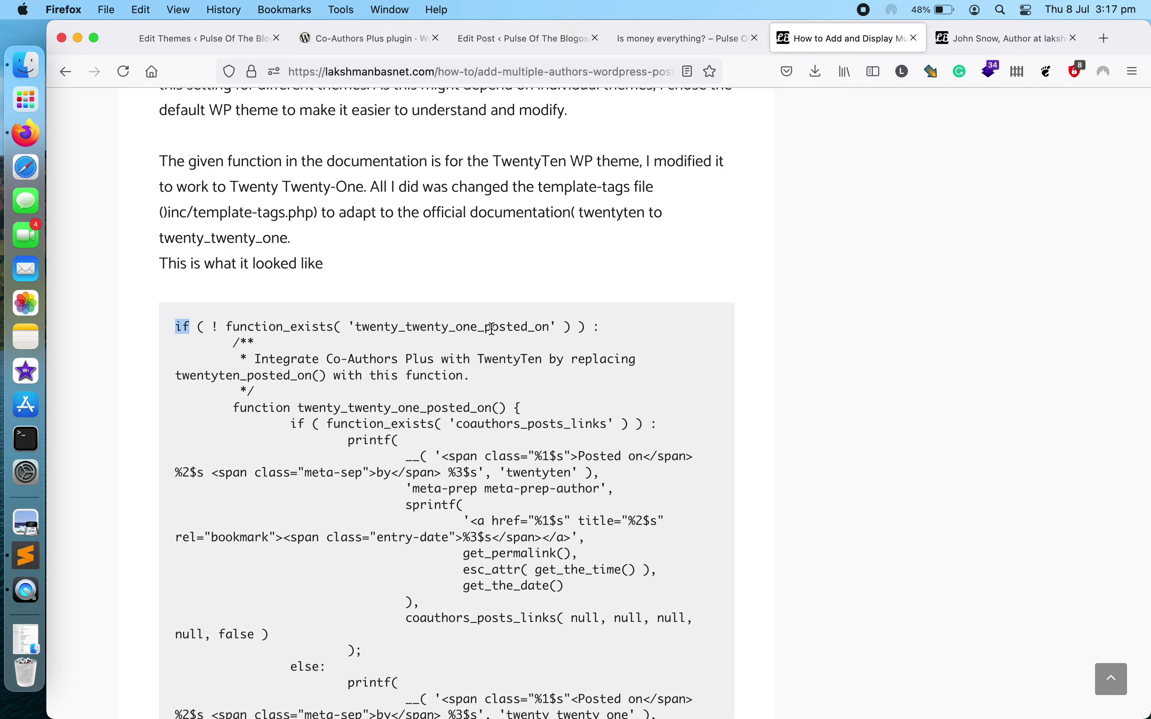
{"action": "left_click_drag", "start_coordinate": [175, 326], "coordinate": [341, 565]}
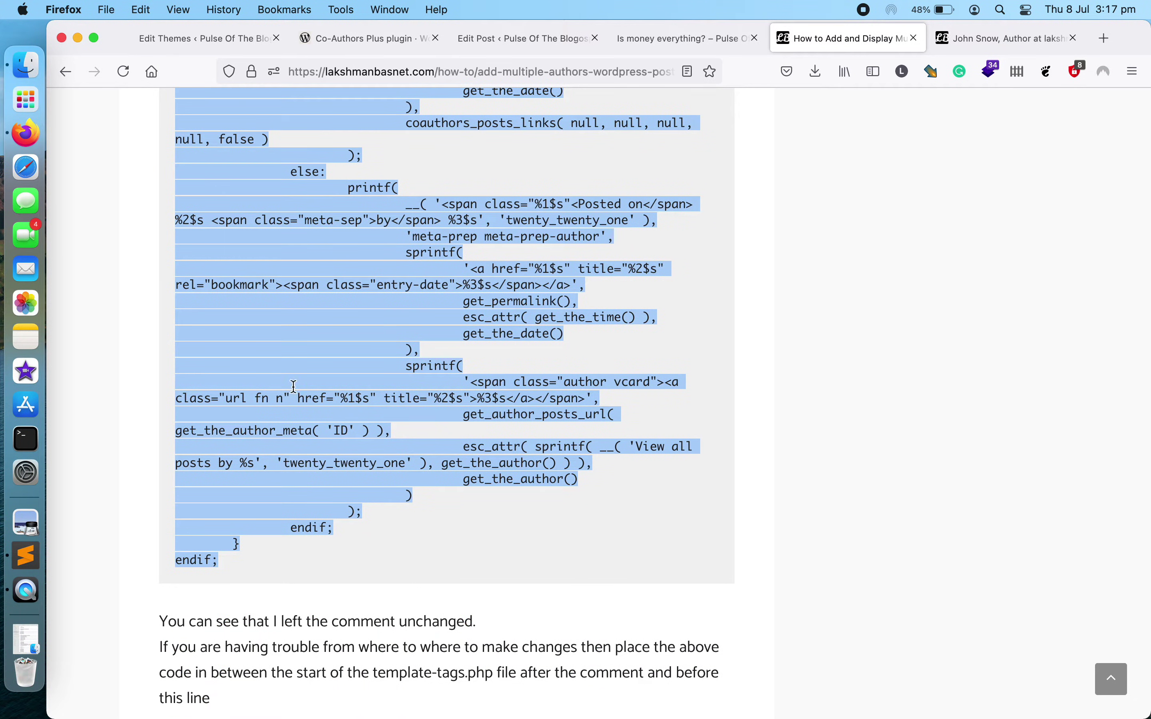
Examine template-tags.php in the Theme Editor to locate the code between the opening file comment and the twenty_twenty_one_entry_meta_footer check.
{"action": "left_click", "coordinate": [198, 38]}
{"action": "scroll", "coordinate": [406, 370], "scroll_direction": "down", "scroll_amount": 3}
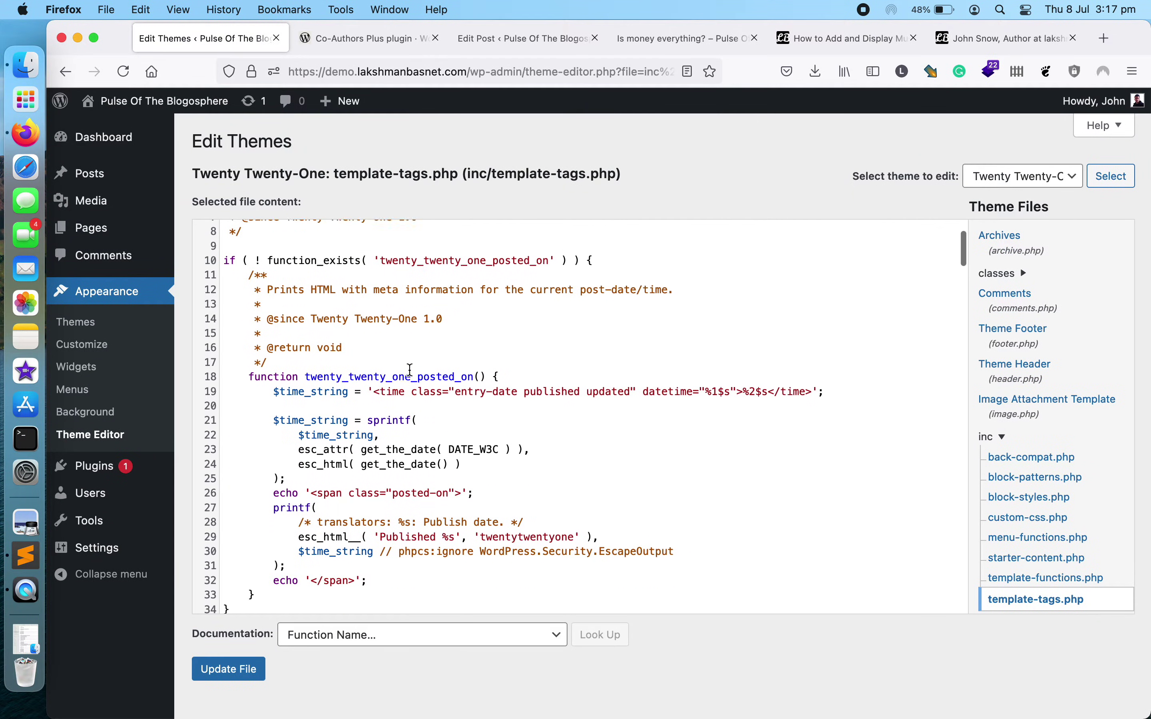
{"action": "scroll", "coordinate": [406, 370], "scroll_direction": "up", "scroll_amount": 2}
{"action": "left_click", "coordinate": [225, 285]}
{"action": "left_click_drag", "start_coordinate": [226, 285], "coordinate": [552, 432]}
{"action": "scroll", "coordinate": [551, 419], "scroll_direction": "up", "scroll_amount": 5}
{"action": "left_click", "coordinate": [508, 407]}
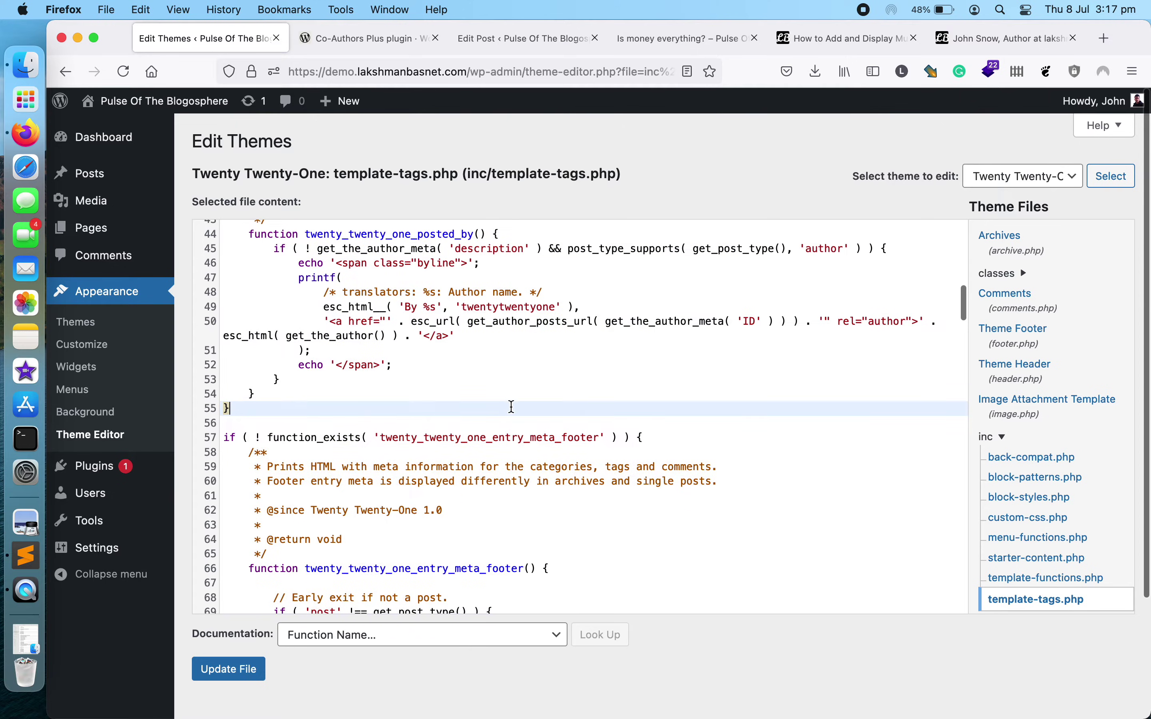
{"action": "left_click_drag", "start_coordinate": [601, 436], "coordinate": [271, 435]}
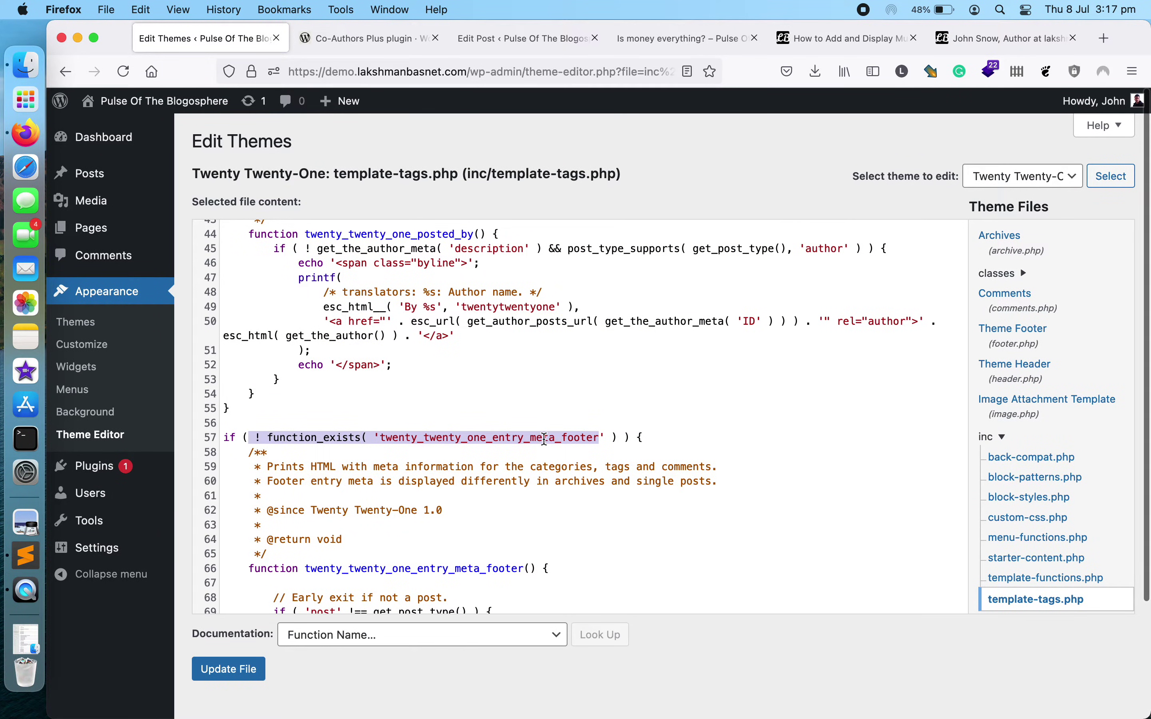
{"action": "left_click", "coordinate": [260, 414]}
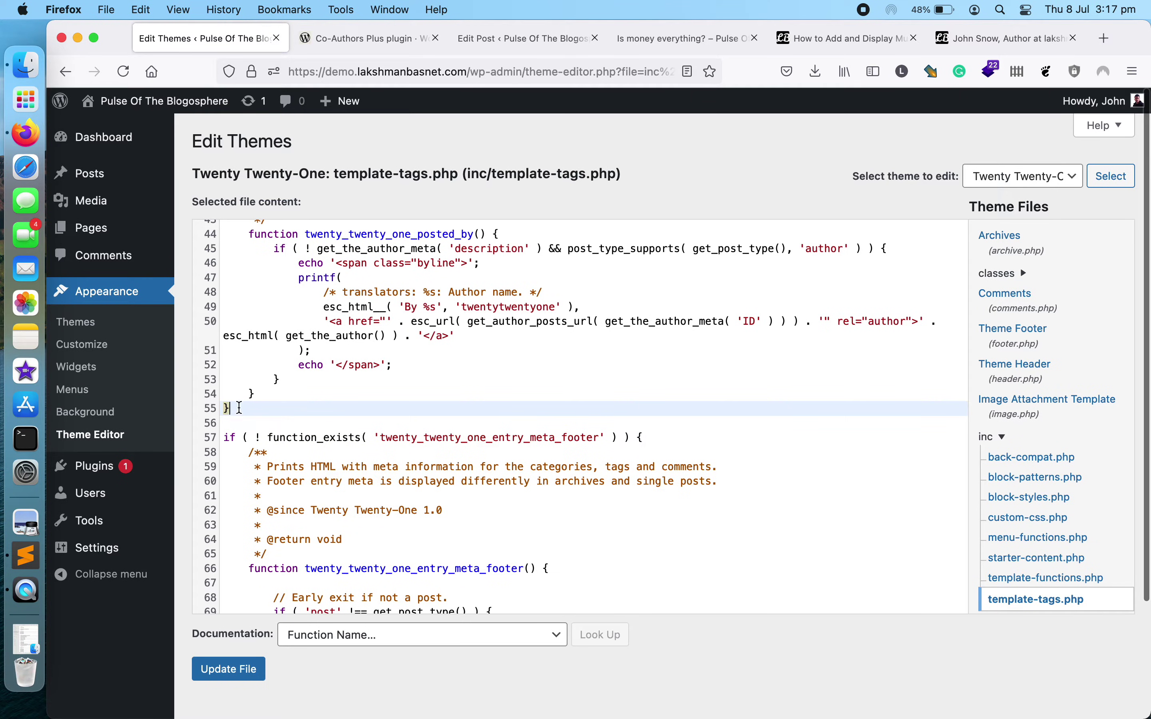
Replace the code from the twenty_twenty_one_posted_on check through the end of the posted_by block with the copied Co-Authors Plus snippet.
{"action": "left_click_drag", "start_coordinate": [216, 400], "coordinate": [222, 346]}
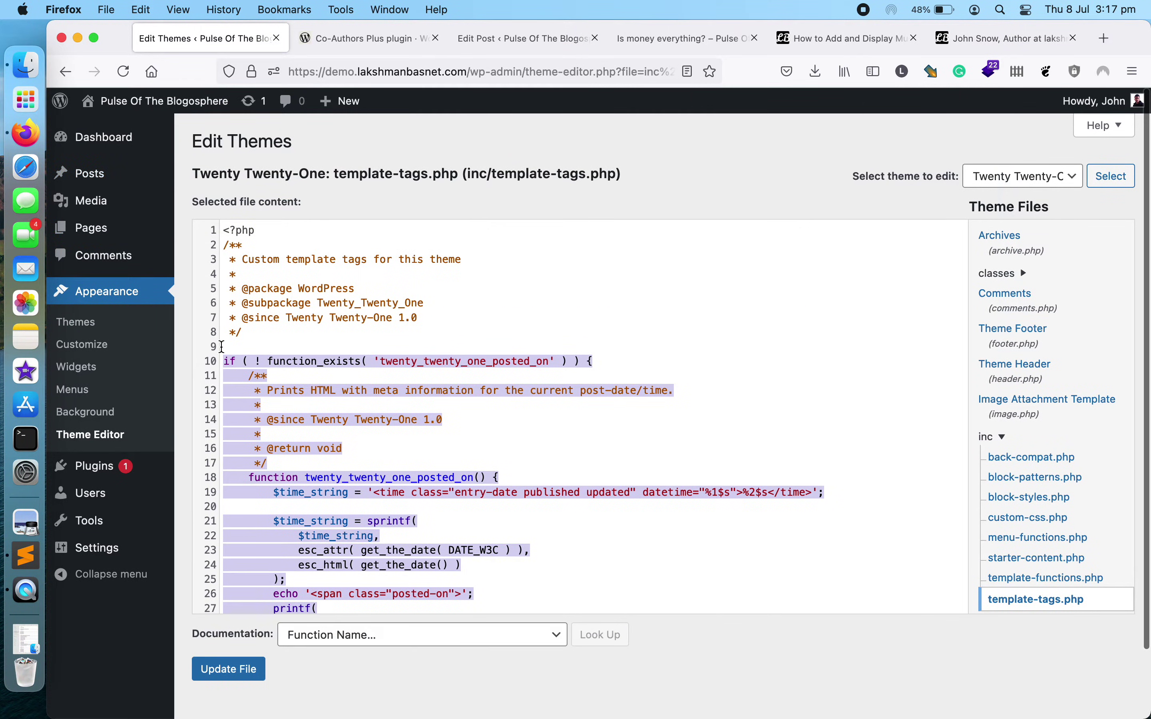
{"action": "key", "text": "super+v"}
{"action": "scroll", "coordinate": [580, 416], "scroll_direction": "up", "scroll_amount": 5}
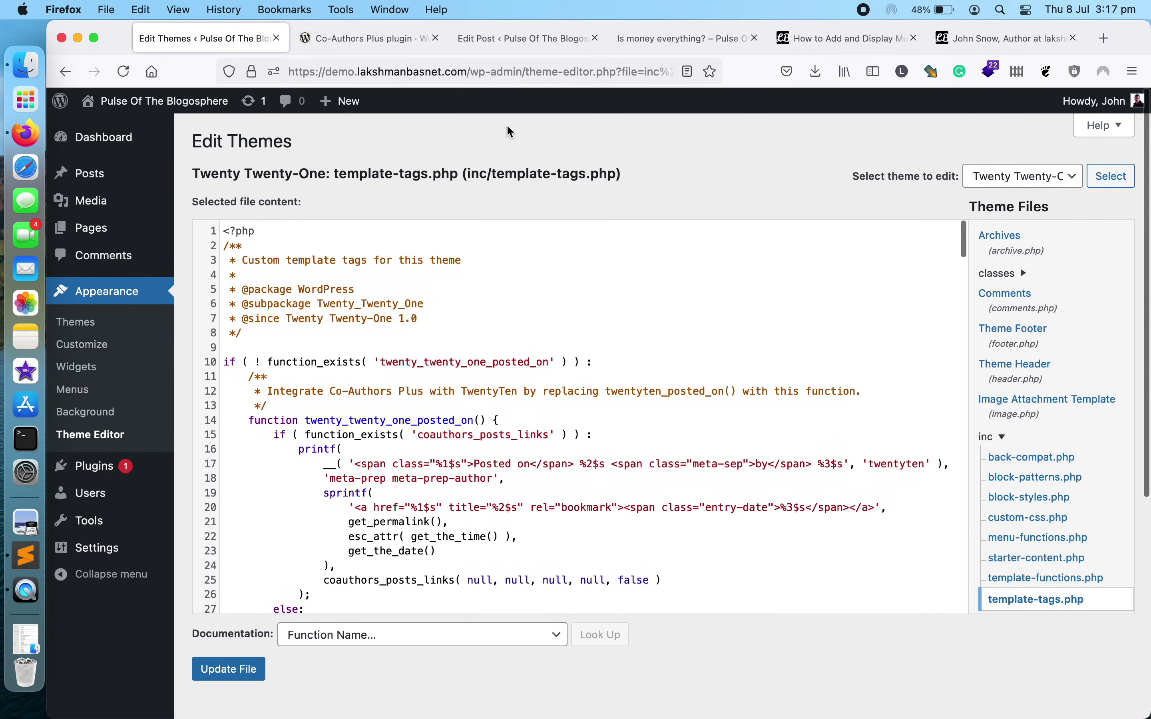
Check the tutorial article's snippet once more and save the edited template-tags.php file.
{"action": "left_click", "coordinate": [826, 45]}
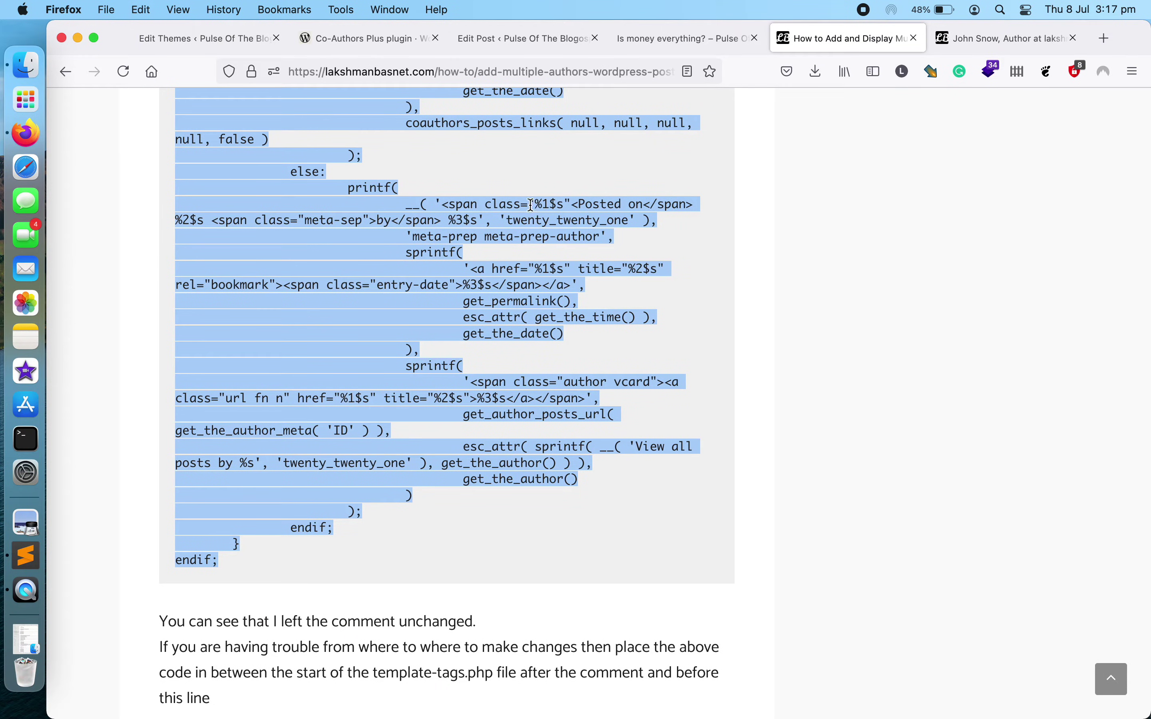
{"action": "scroll", "coordinate": [492, 195], "scroll_direction": "up", "scroll_amount": 2}
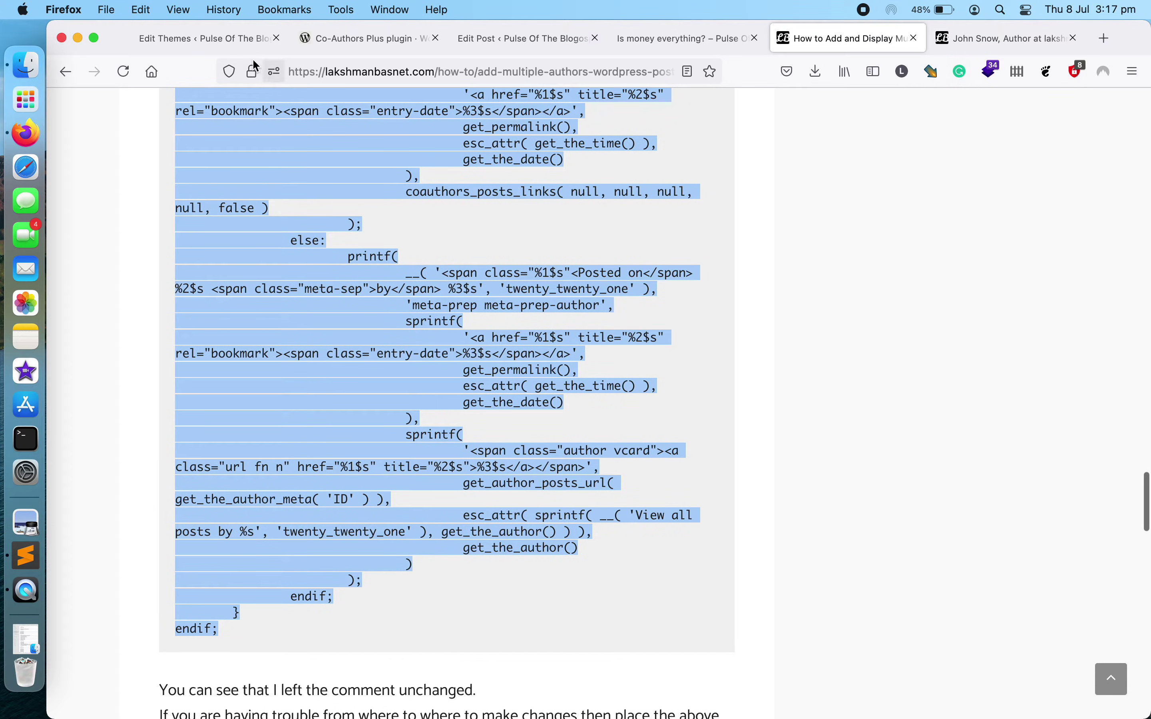
{"action": "left_click", "coordinate": [236, 43]}
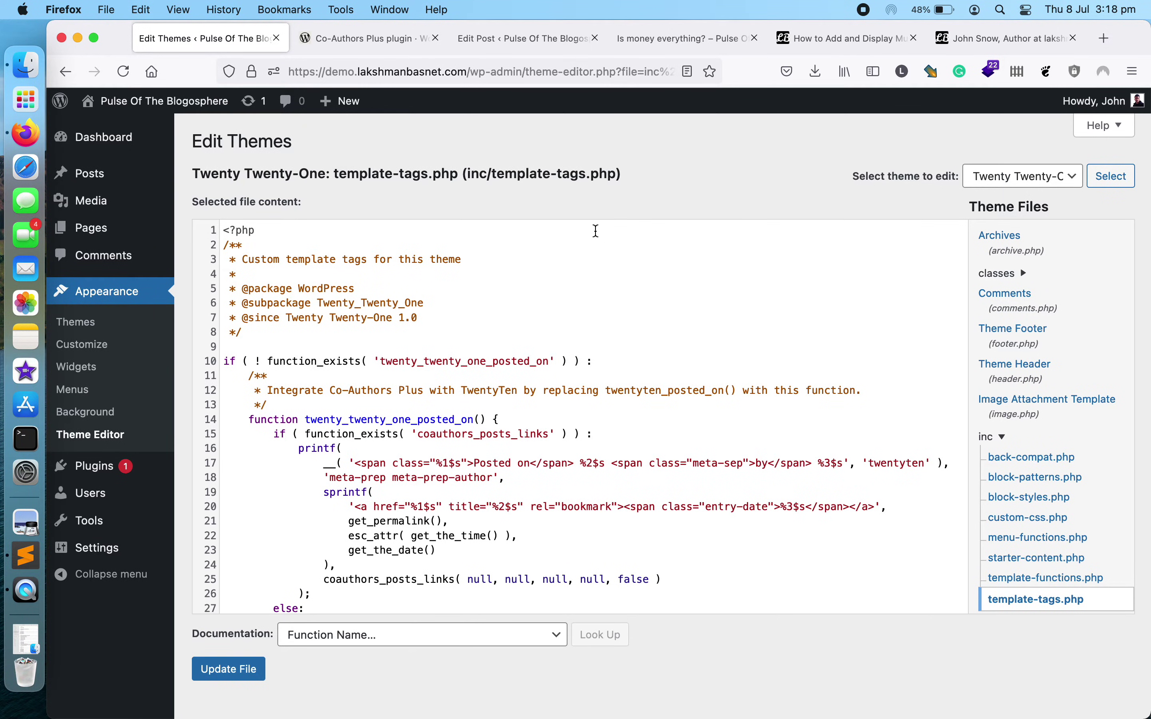
{"action": "scroll", "coordinate": [601, 176], "scroll_direction": "down", "scroll_amount": 5}
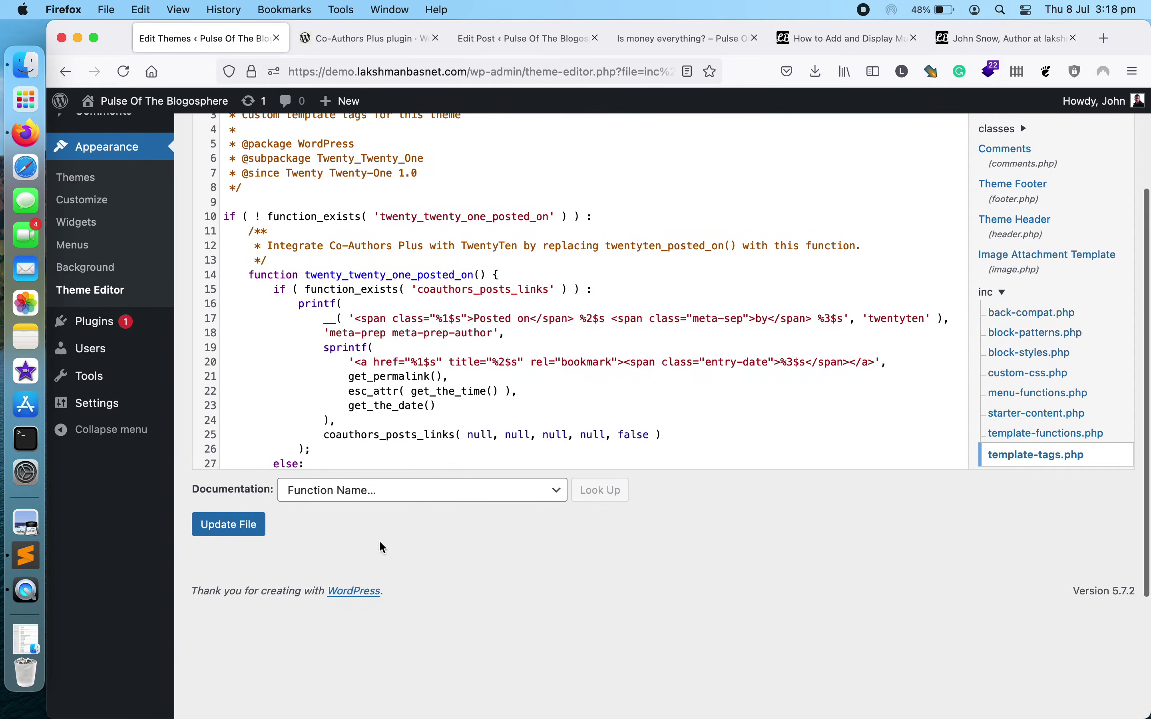
{"action": "scroll", "coordinate": [503, 595], "scroll_direction": "up", "scroll_amount": 1}
{"action": "left_click", "coordinate": [229, 560]}
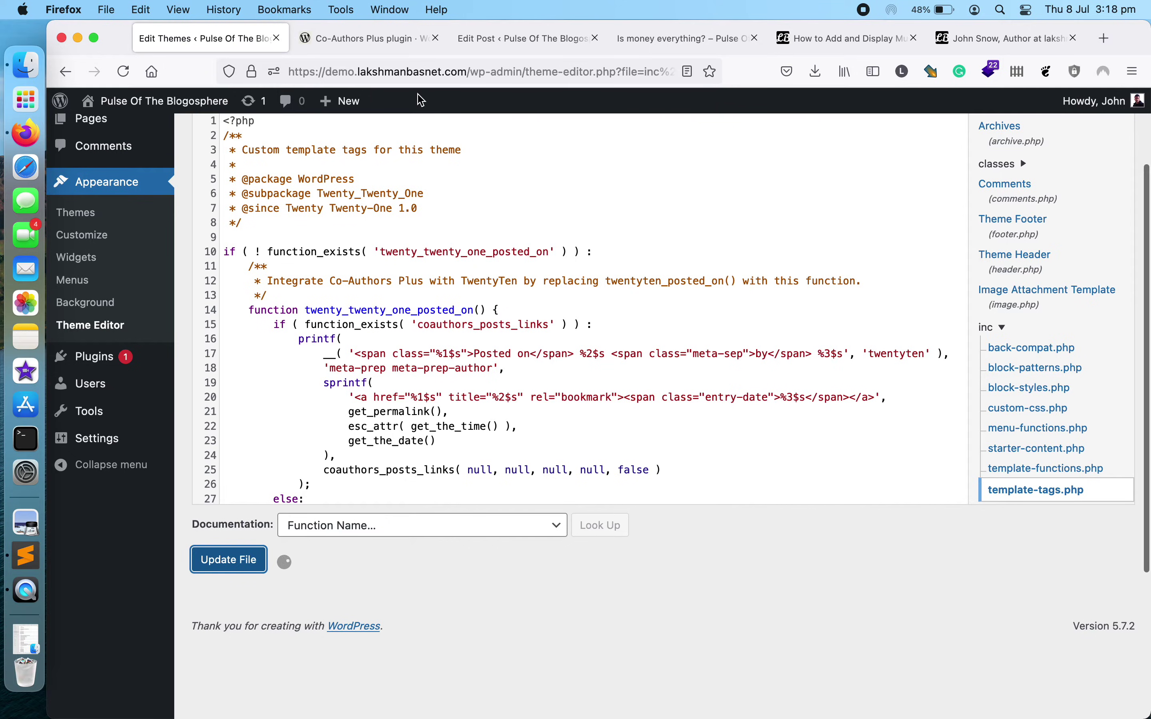
Compare the authors assigned in the "Is money everything?" post editor with the published post's byline, reloading the published page.
{"action": "left_click", "coordinate": [372, 32]}
{"action": "left_click", "coordinate": [518, 42]}
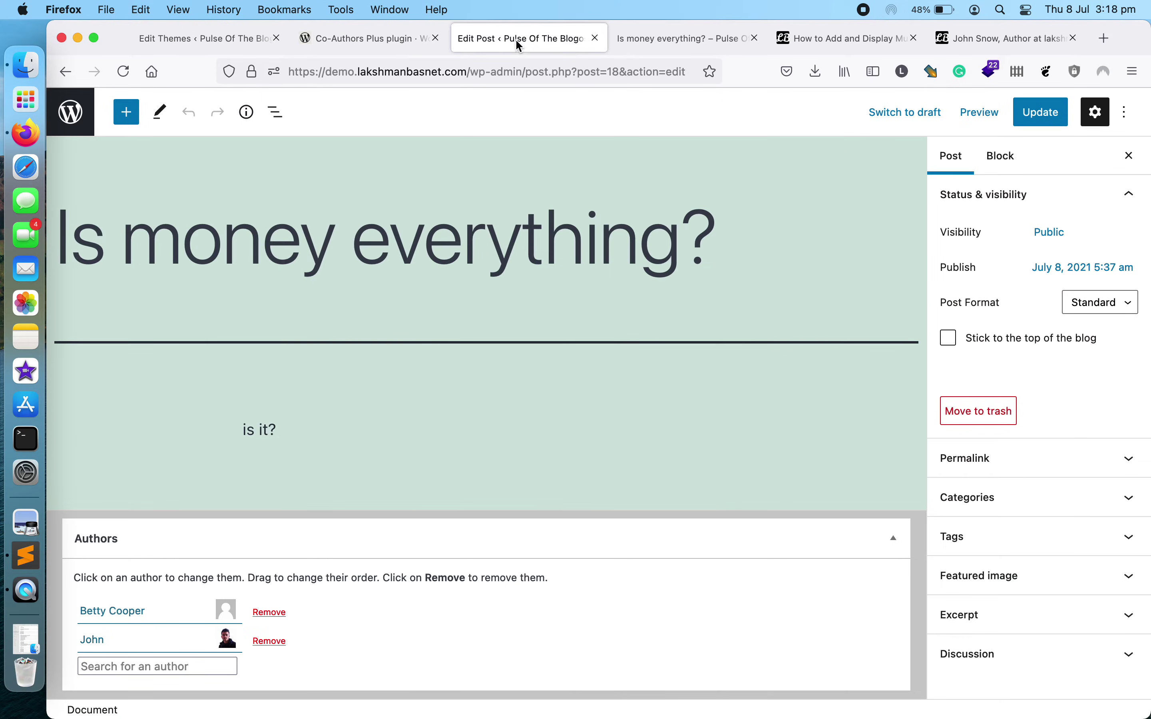
{"action": "left_click", "coordinate": [642, 43]}
{"action": "scroll", "coordinate": [562, 310], "scroll_direction": "down", "scroll_amount": 2}
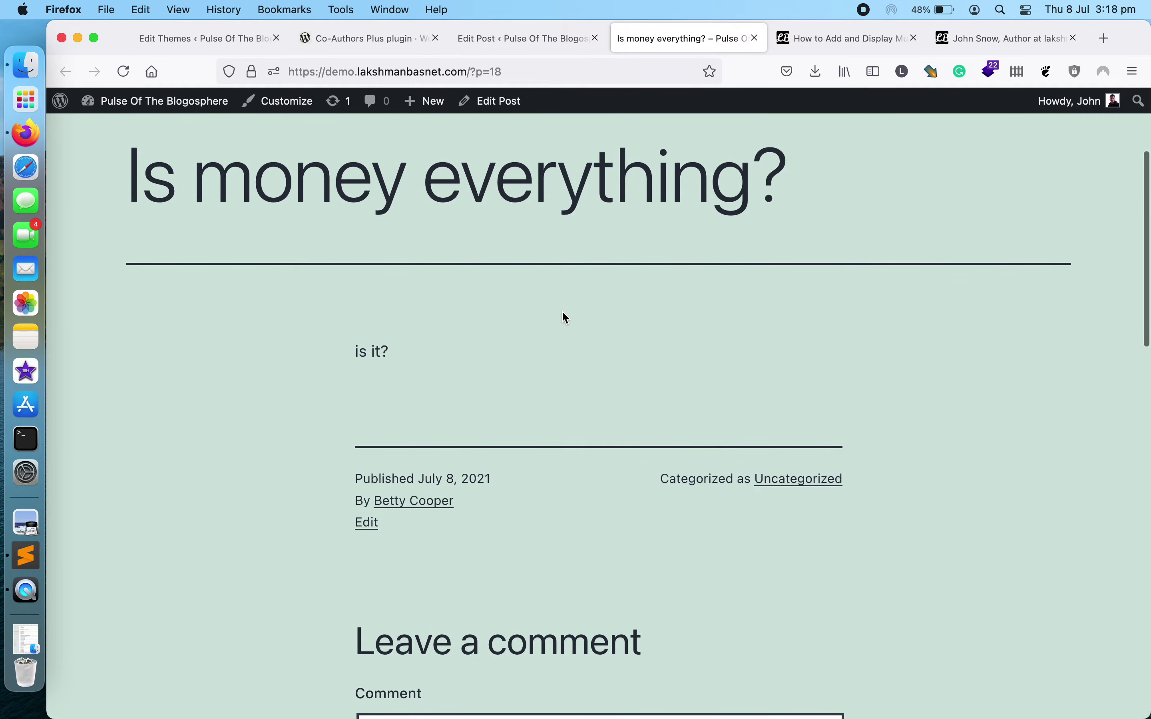
{"action": "scroll", "coordinate": [503, 259], "scroll_direction": "up", "scroll_amount": 2}
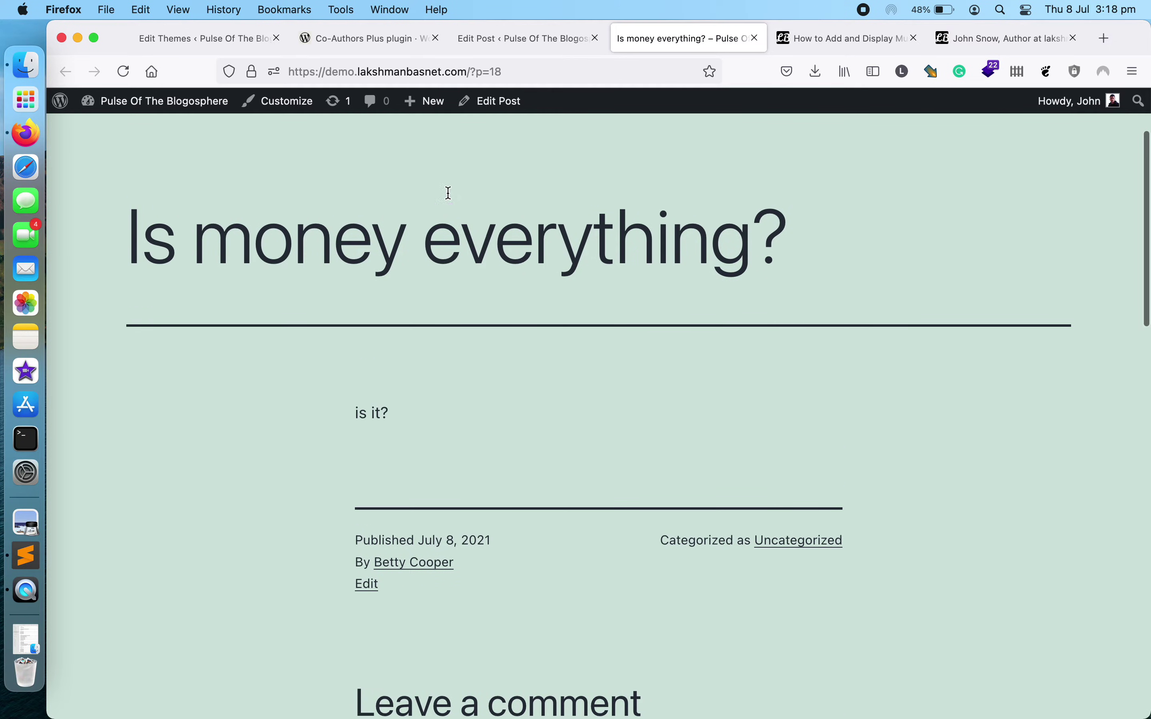
{"action": "left_click", "coordinate": [535, 44]}
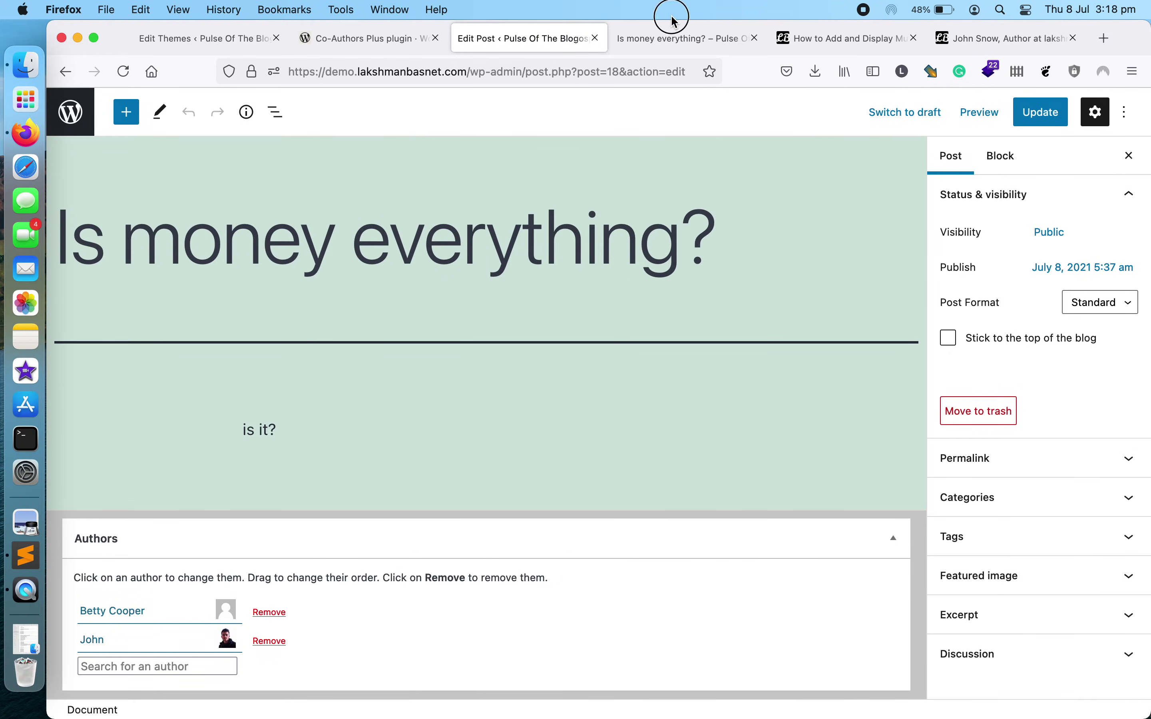
{"action": "left_click", "coordinate": [668, 44]}
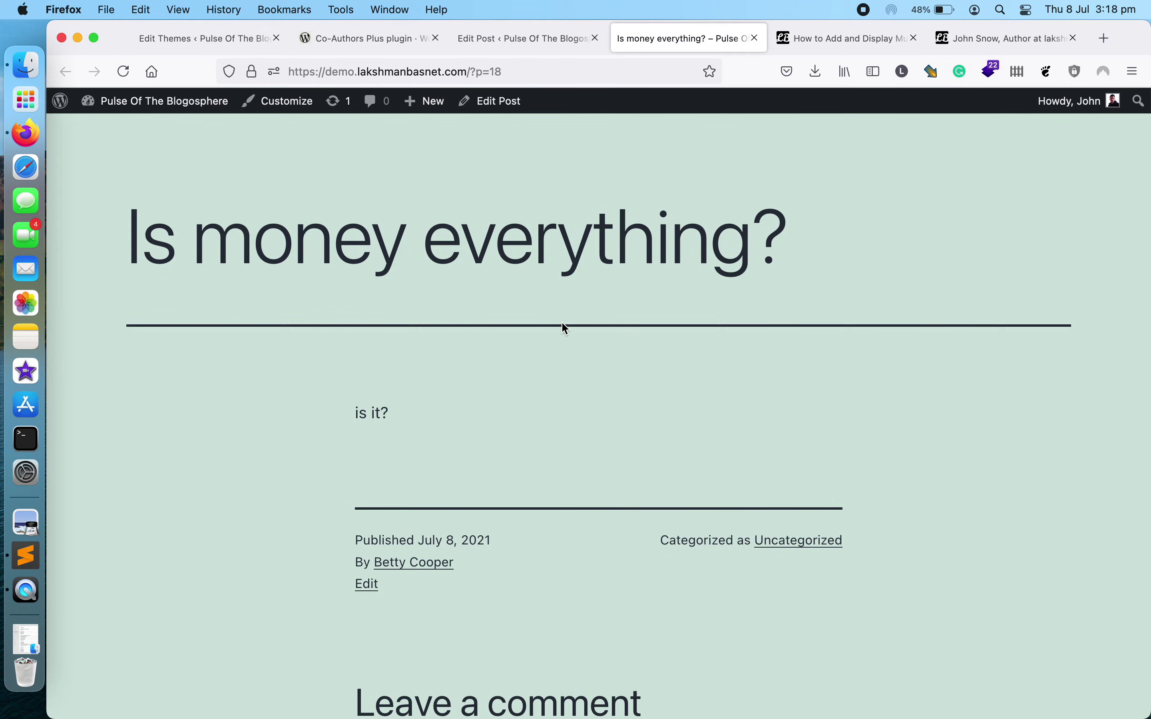
{"action": "left_click", "coordinate": [227, 44]}
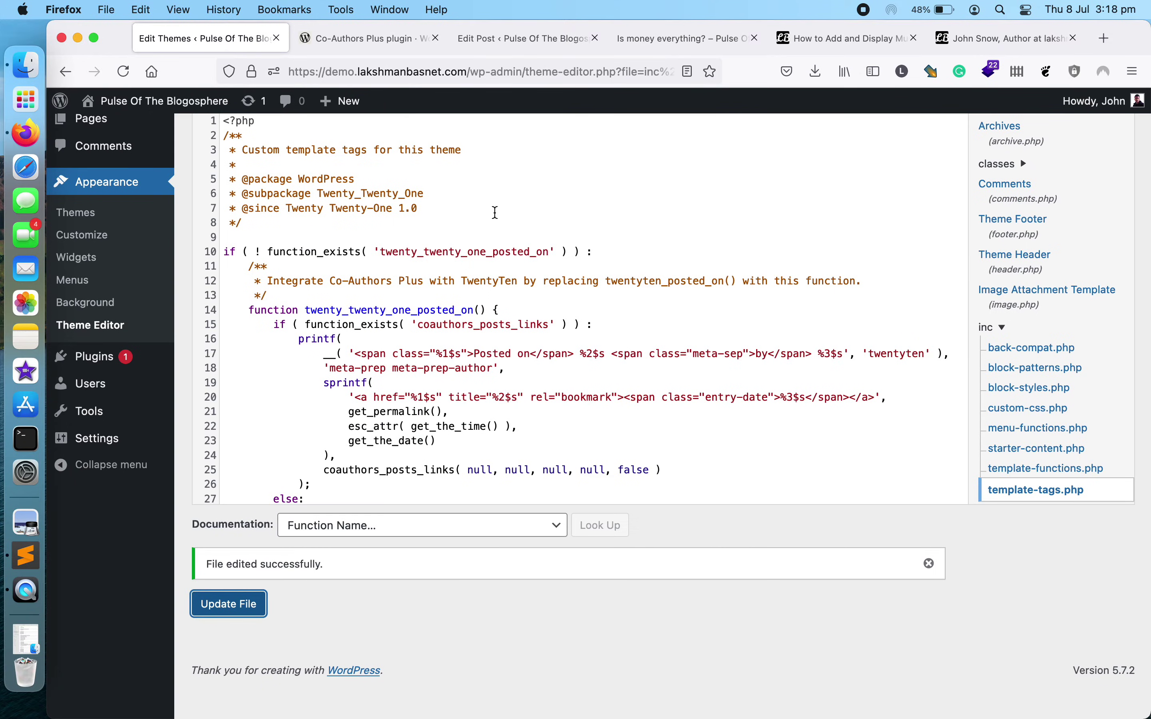
{"action": "left_click", "coordinate": [673, 37]}
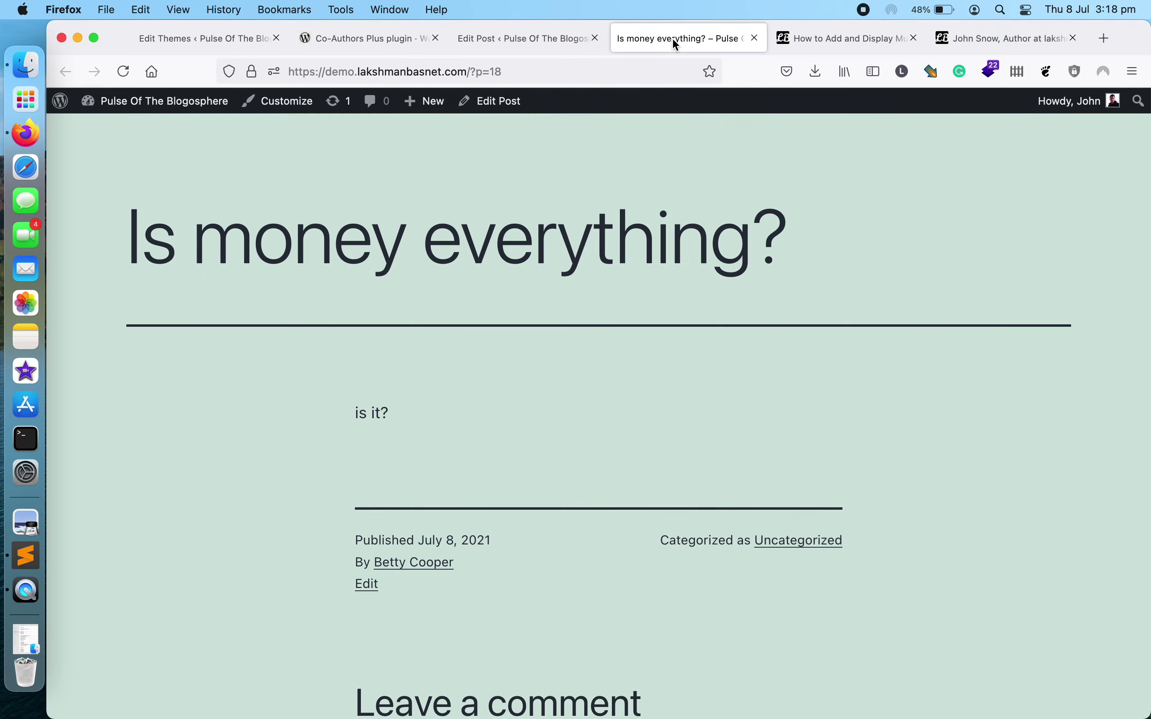
{"action": "left_click", "coordinate": [124, 72]}
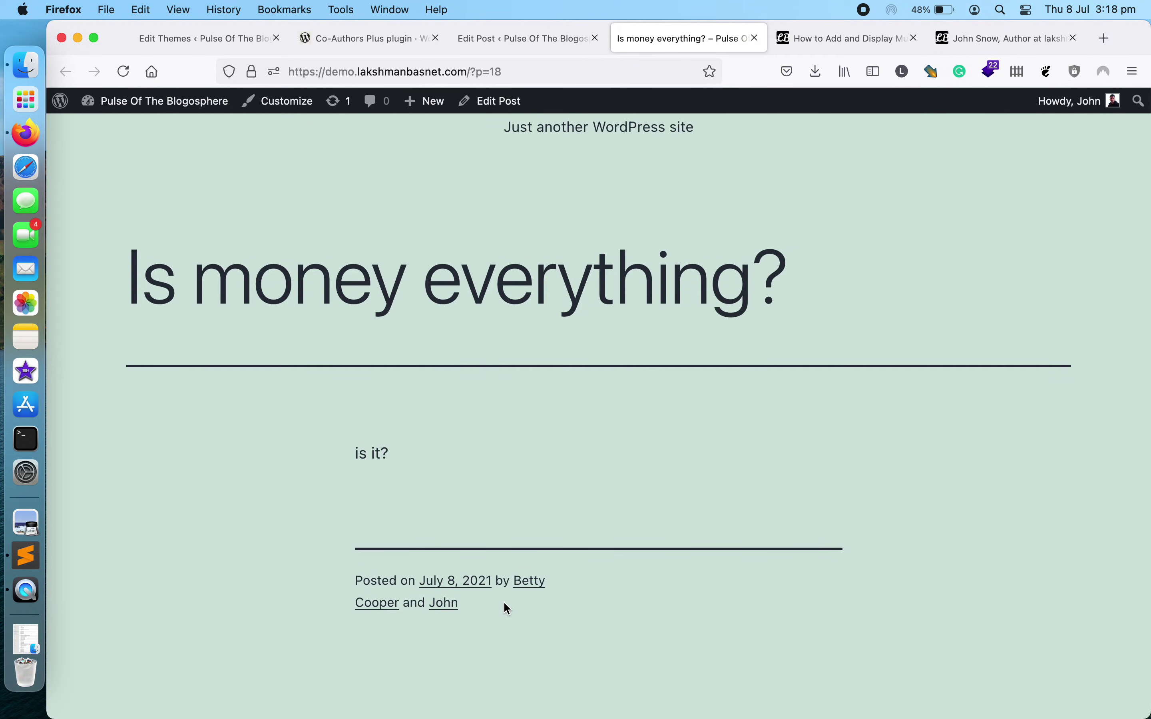
Review the site's registered users against the authors in the published post's byline.
{"action": "left_click", "coordinate": [210, 44]}
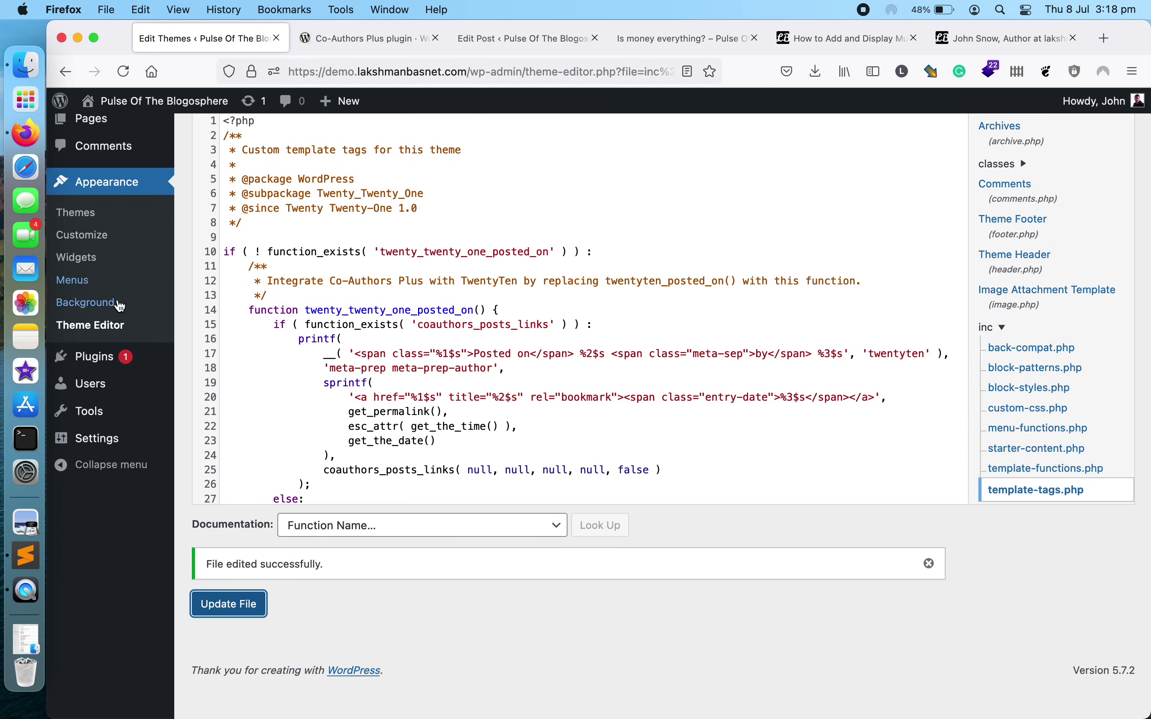
{"action": "left_click", "coordinate": [84, 384]}
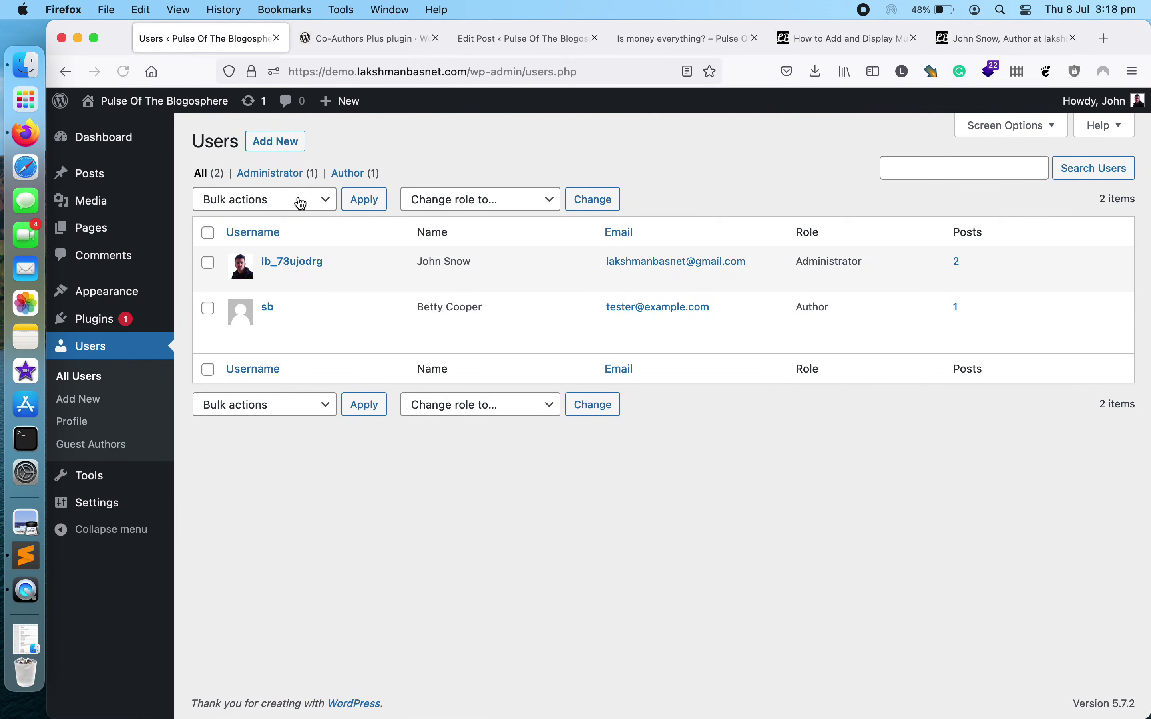
{"action": "left_click", "coordinate": [656, 41]}
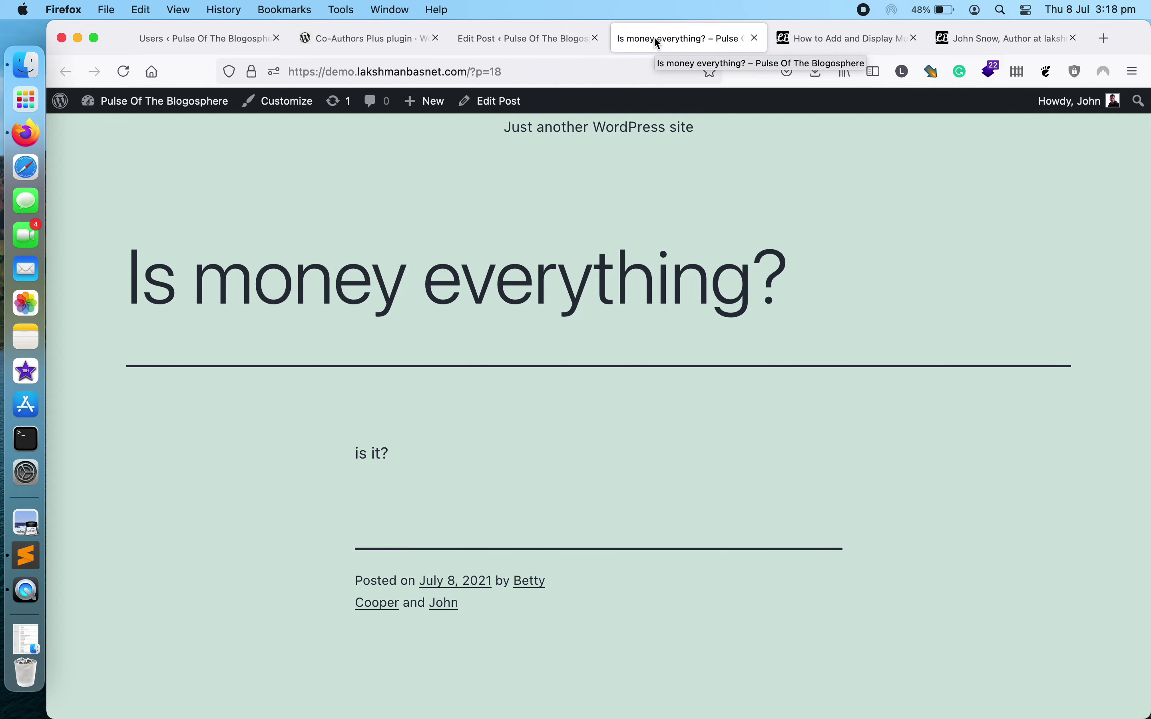
{"action": "left_click", "coordinate": [202, 38]}
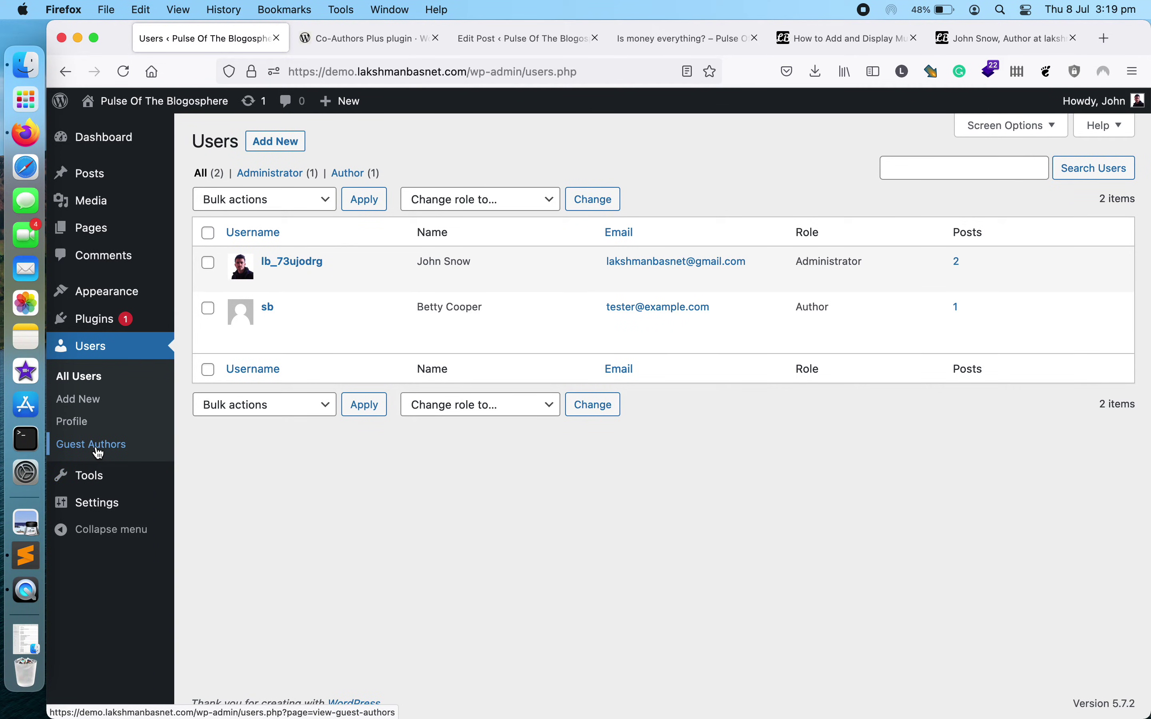
Delete the existing "Guest Author" entry from the Guest Authors list and confirm the deletion.
{"action": "left_click", "coordinate": [98, 447]}
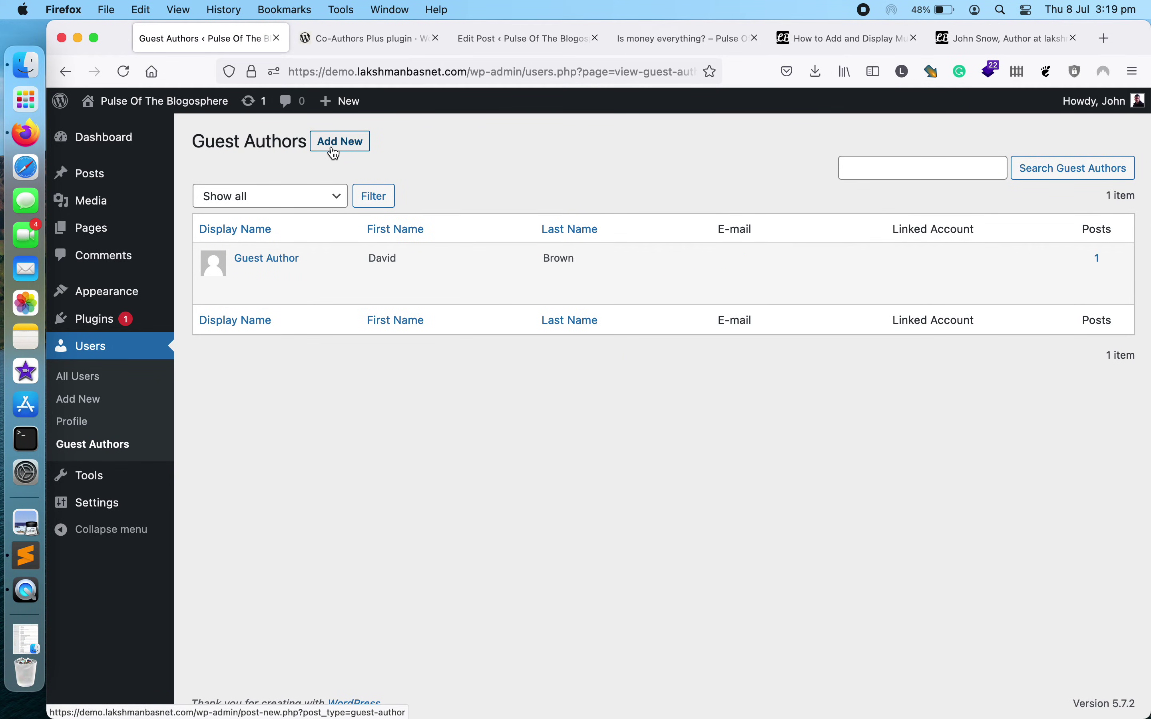
{"action": "mouse_move", "coordinate": [327, 275]}
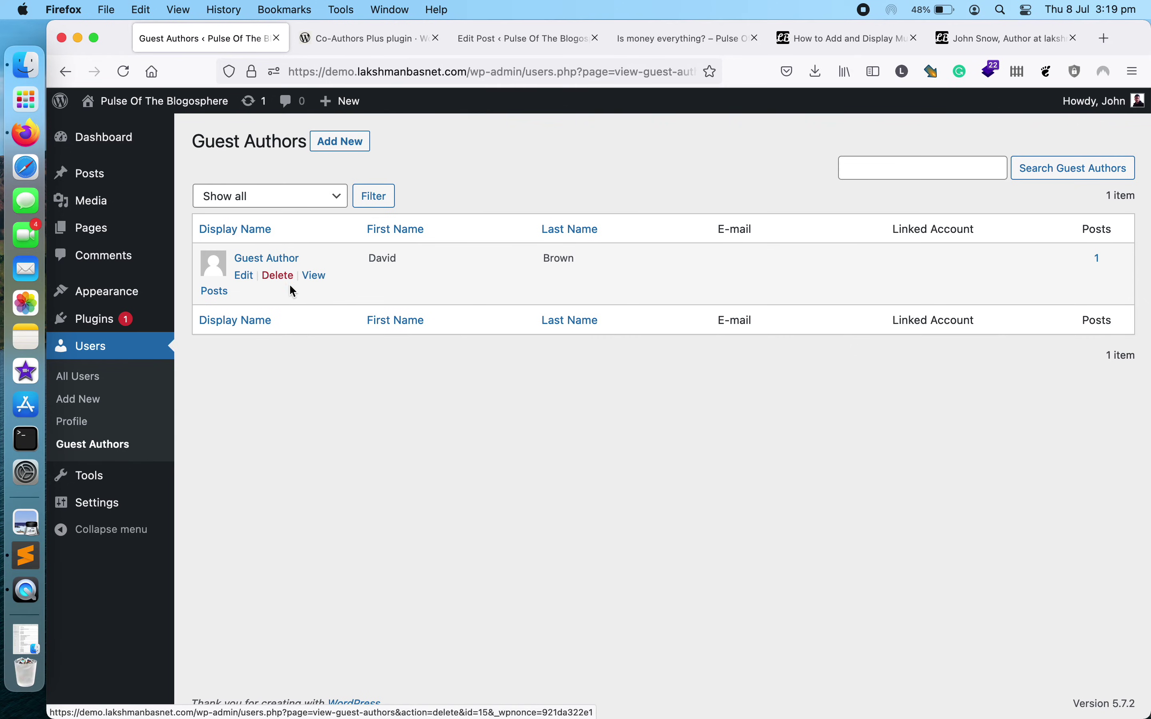
{"action": "left_click", "coordinate": [273, 278]}
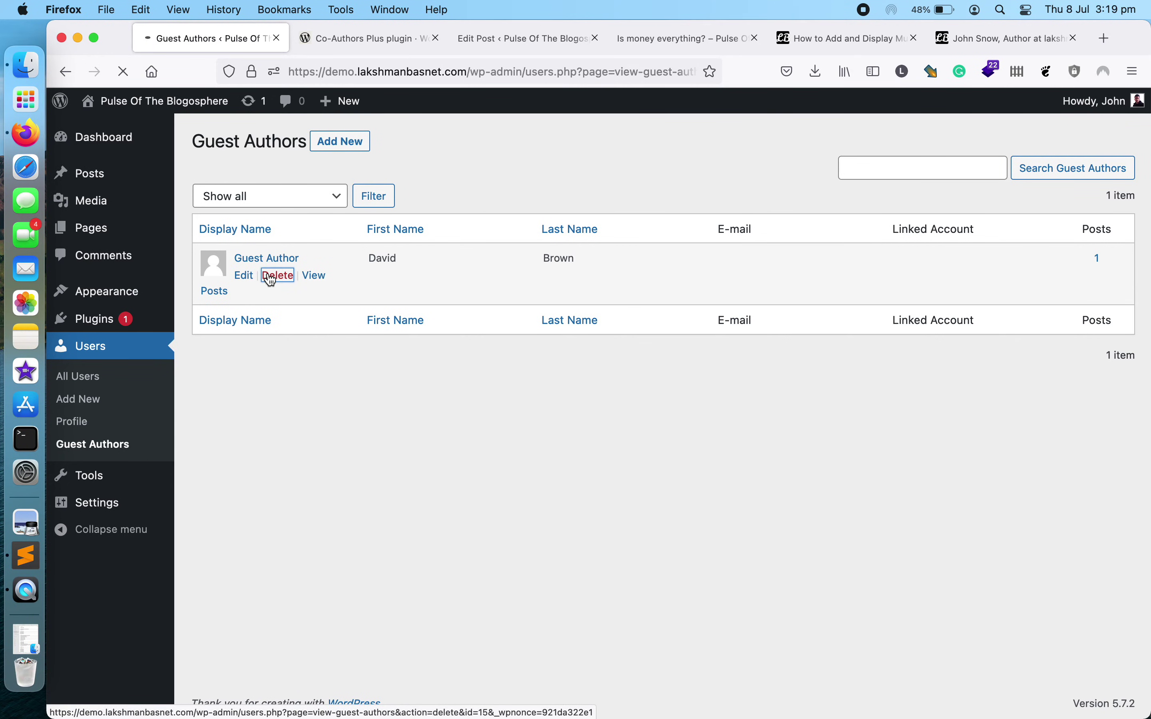
{"action": "left_click", "coordinate": [265, 317]}
{"action": "left_click", "coordinate": [259, 364]}
Start a new guest author profile with the display name "Guest Author".
{"action": "left_click", "coordinate": [349, 145]}
{"action": "left_click", "coordinate": [396, 242]}
{"action": "type", "text": "Guie"}
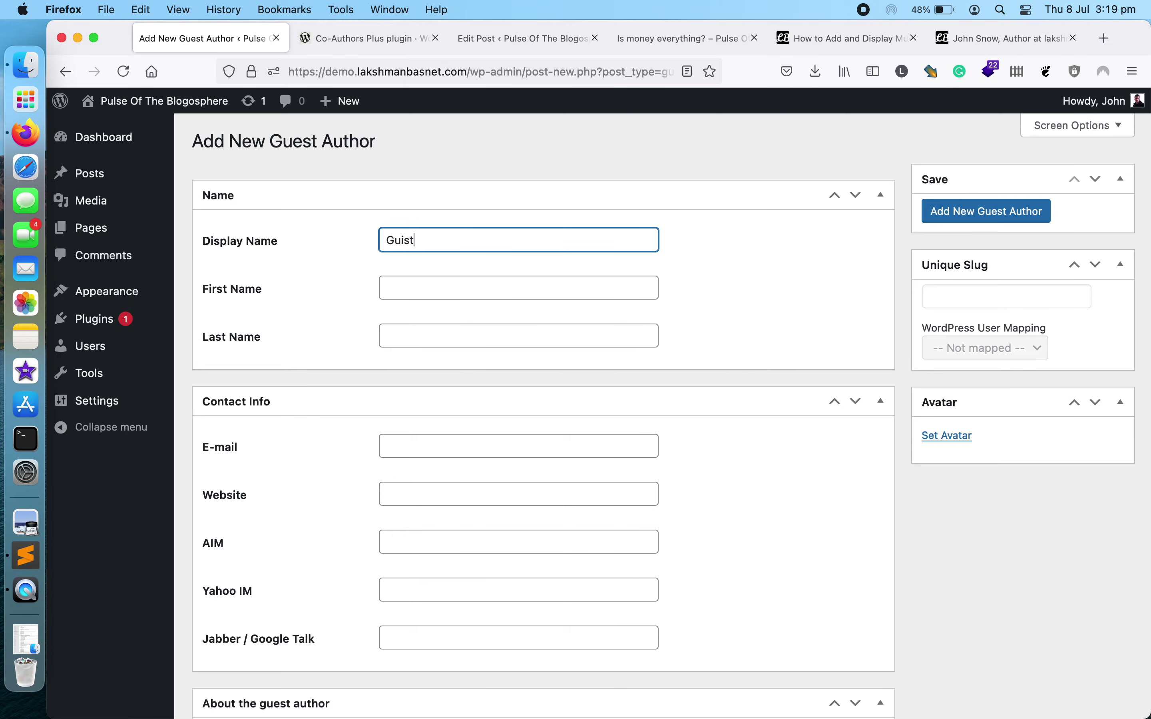
{"action": "key", "text": "BackSpace"}
{"action": "type", "text": "est Author"}
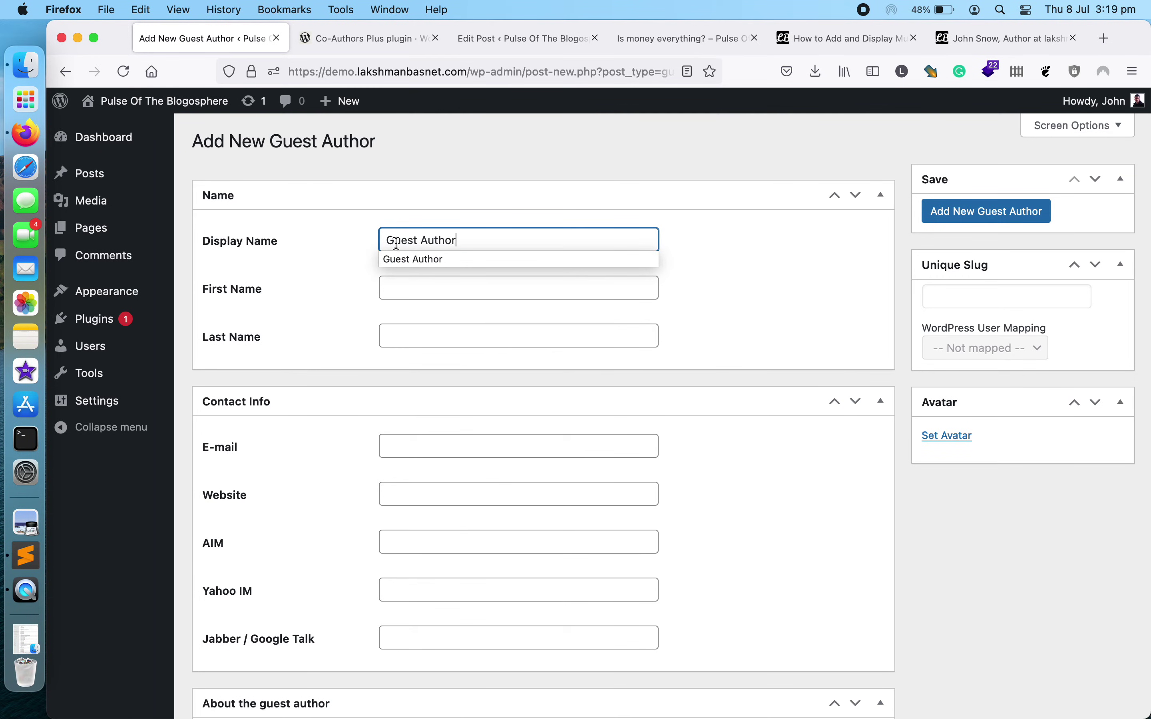
Fill in the guest author's first and last name and save the new guest author.
{"action": "left_click", "coordinate": [404, 292]}
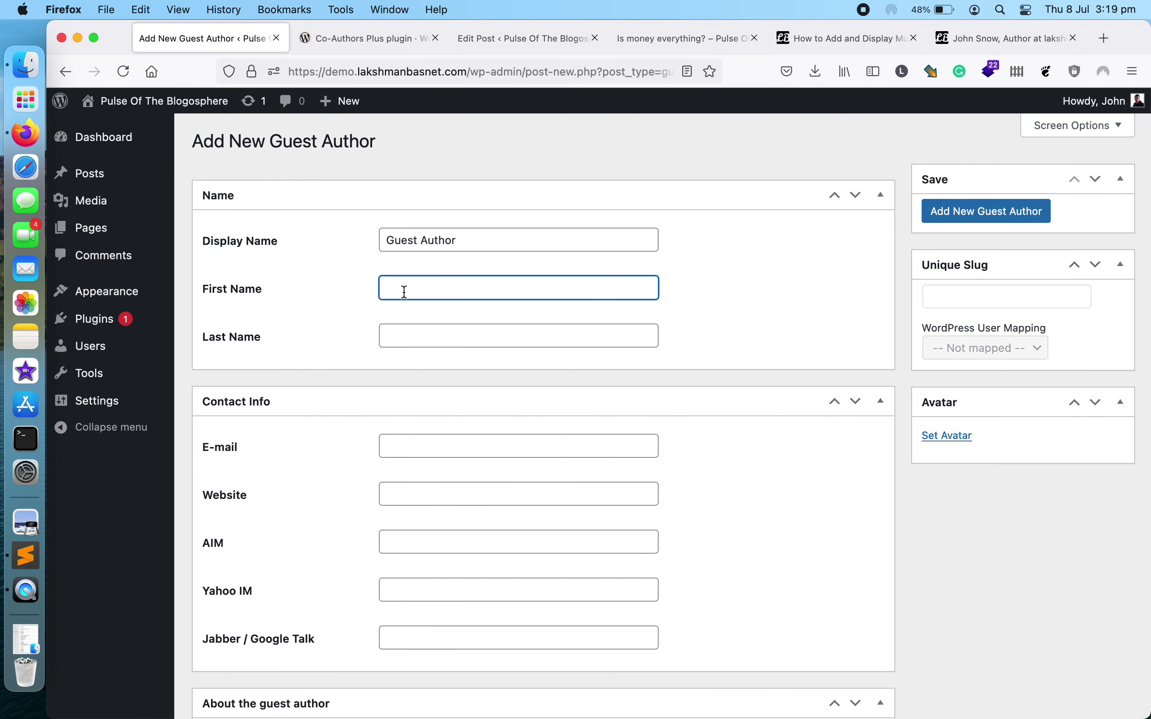
{"action": "key", "text": "Tab"}
{"action": "type", "text": "Brow"}
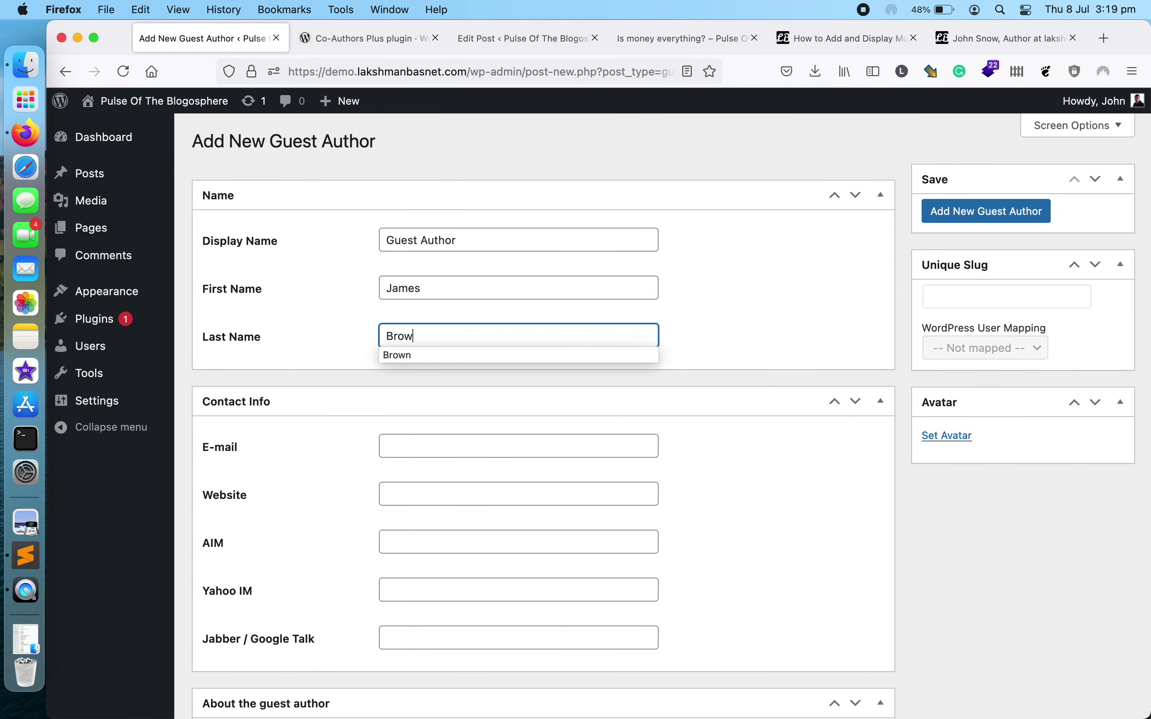
{"action": "type", "text": "n"}
{"action": "left_click", "coordinate": [328, 332]}
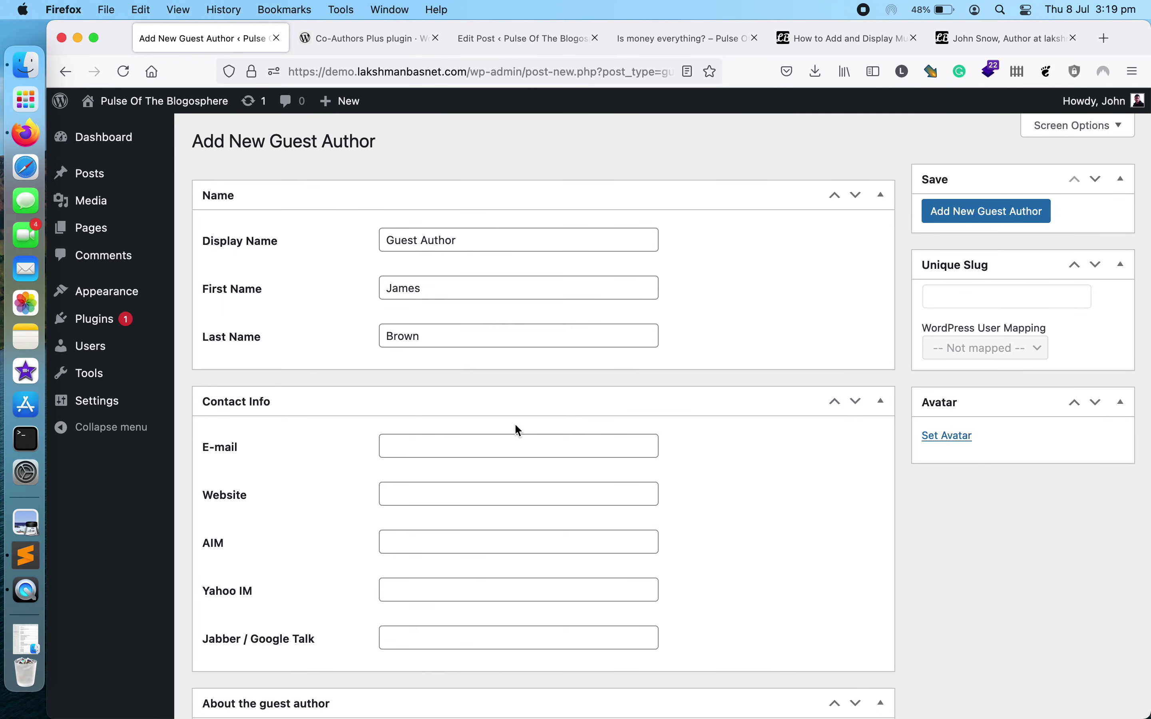
{"action": "scroll", "coordinate": [516, 486], "scroll_direction": "down", "scroll_amount": 2}
{"action": "scroll", "coordinate": [518, 486], "scroll_direction": "down", "scroll_amount": 2}
{"action": "scroll", "coordinate": [513, 484], "scroll_direction": "up", "scroll_amount": 4}
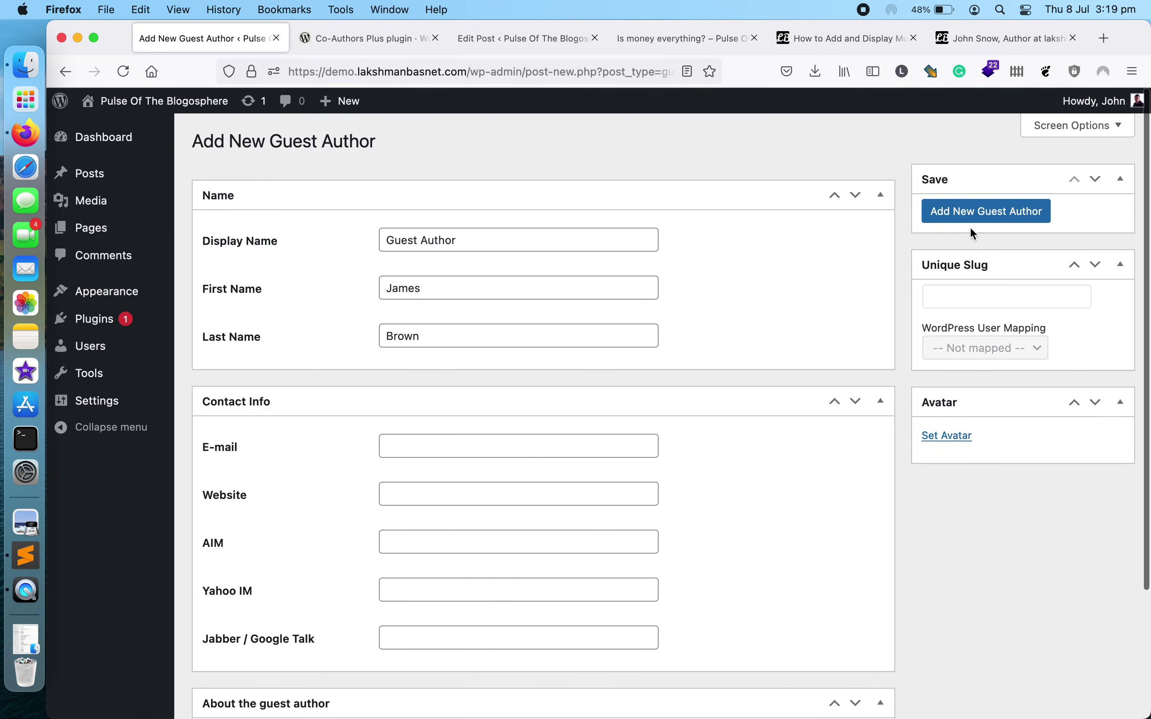
{"action": "left_click", "coordinate": [978, 219]}
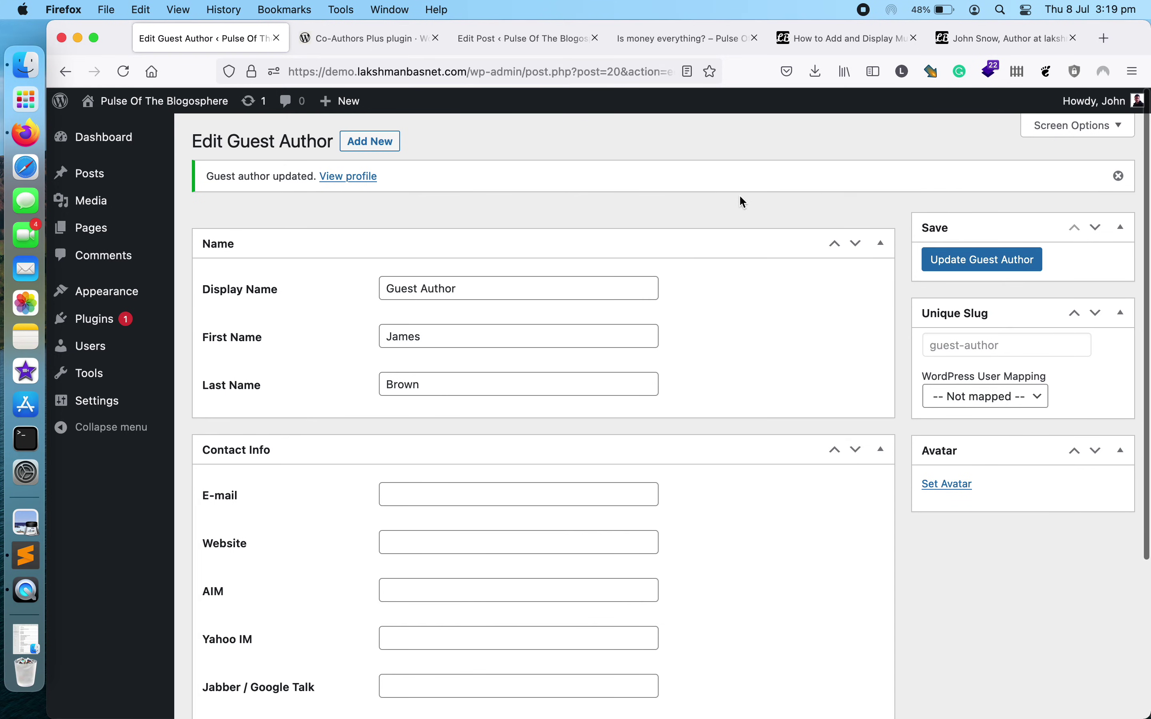
Add "Guest Author" to the authors of the "Is money everything?" post, update it and check the byline on the refreshed published page.
{"action": "left_click", "coordinate": [347, 34]}
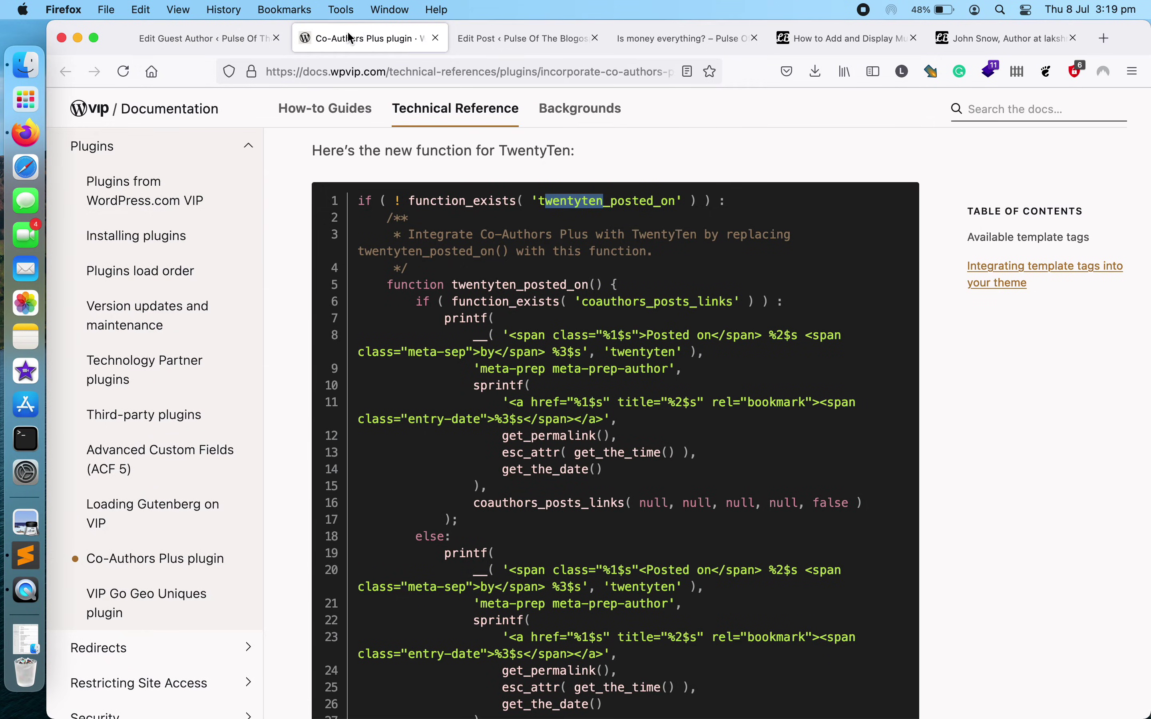
{"action": "left_click", "coordinate": [524, 42]}
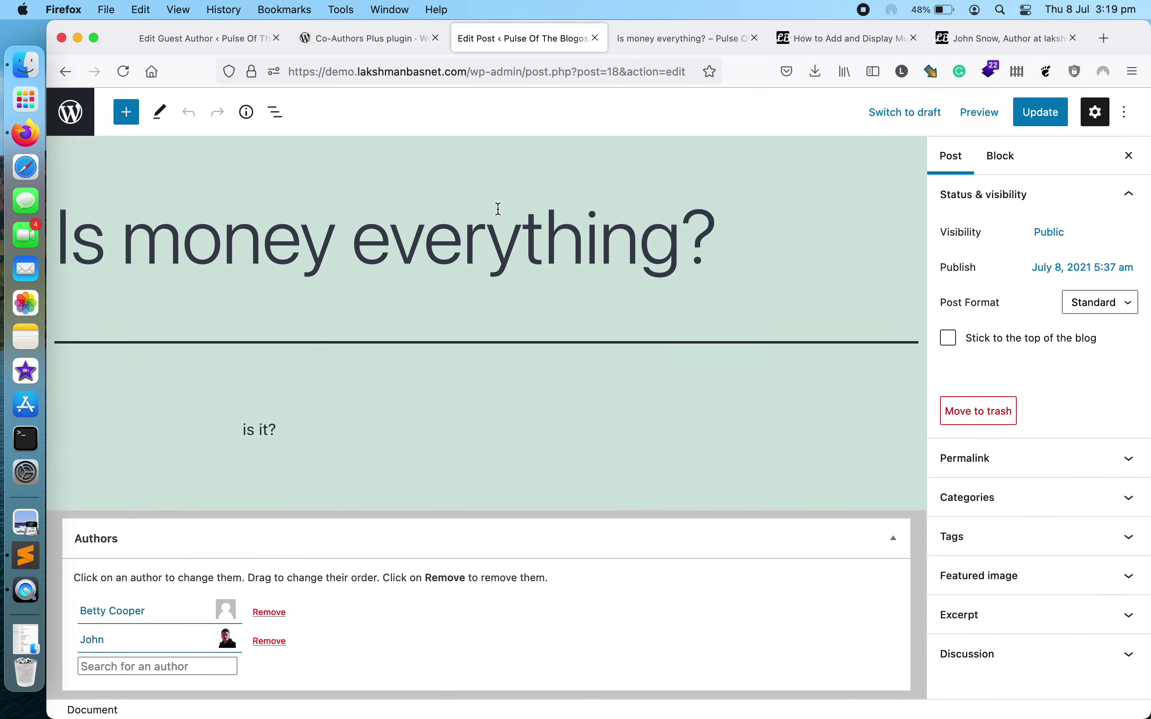
{"action": "left_click", "coordinate": [182, 667]}
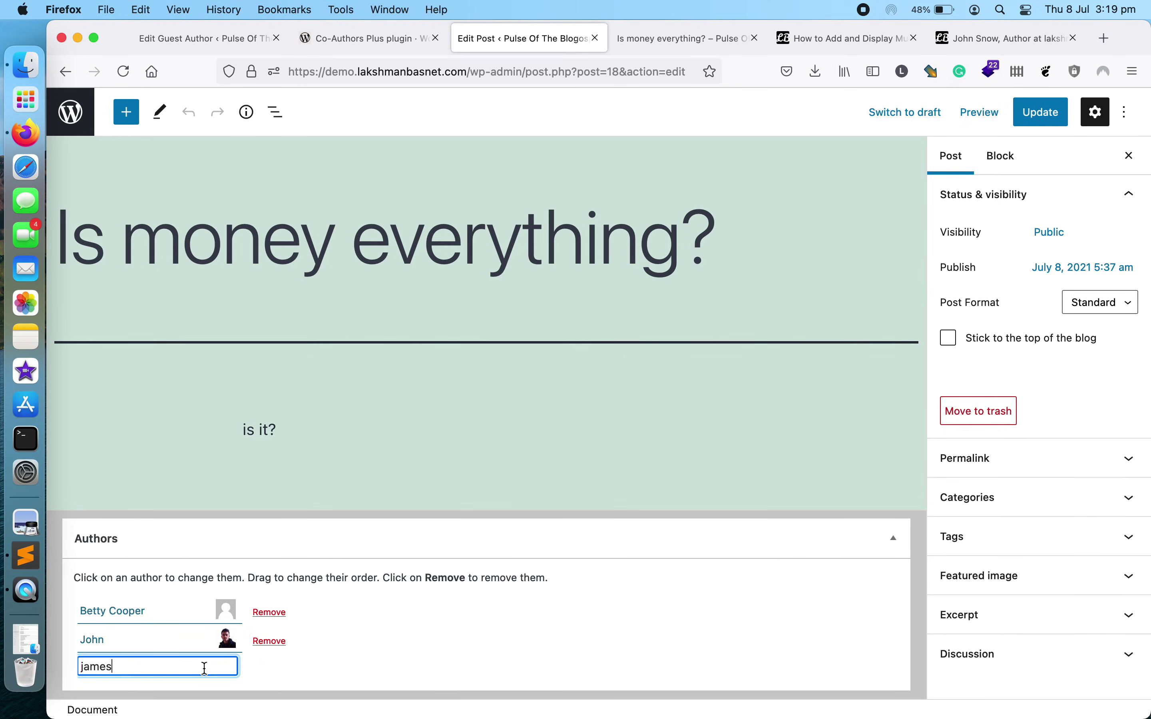
{"action": "left_click", "coordinate": [205, 687]}
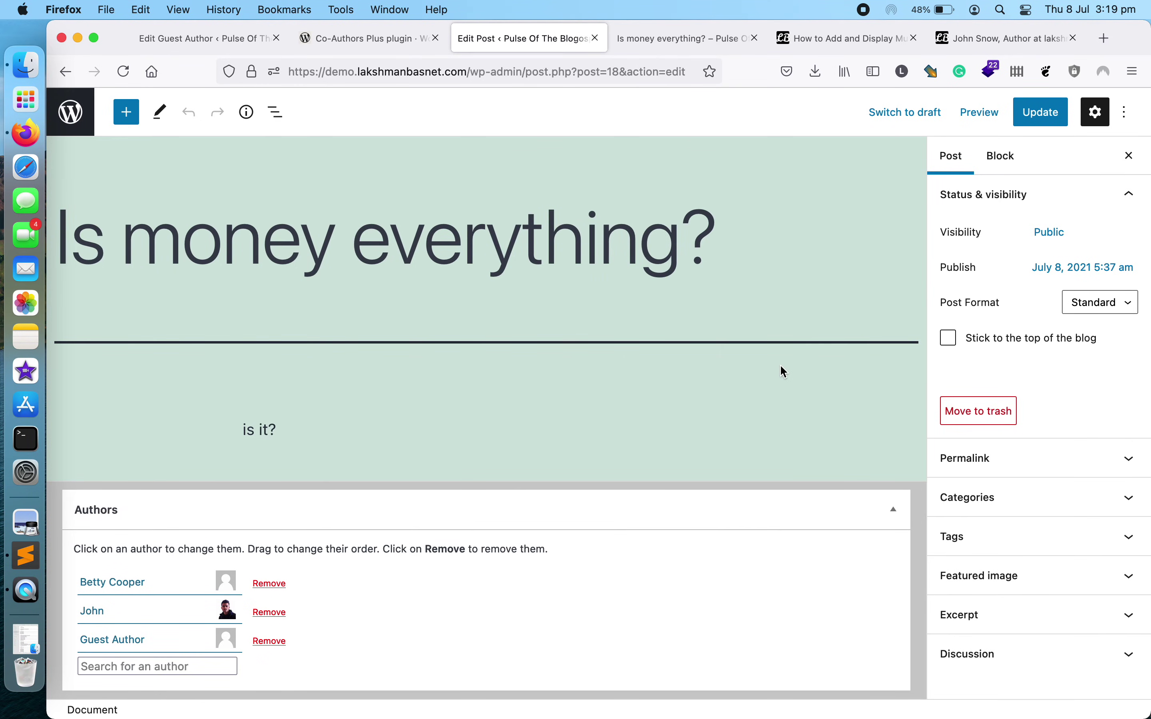
{"action": "left_click", "coordinate": [1038, 112]}
{"action": "left_click", "coordinate": [730, 44]}
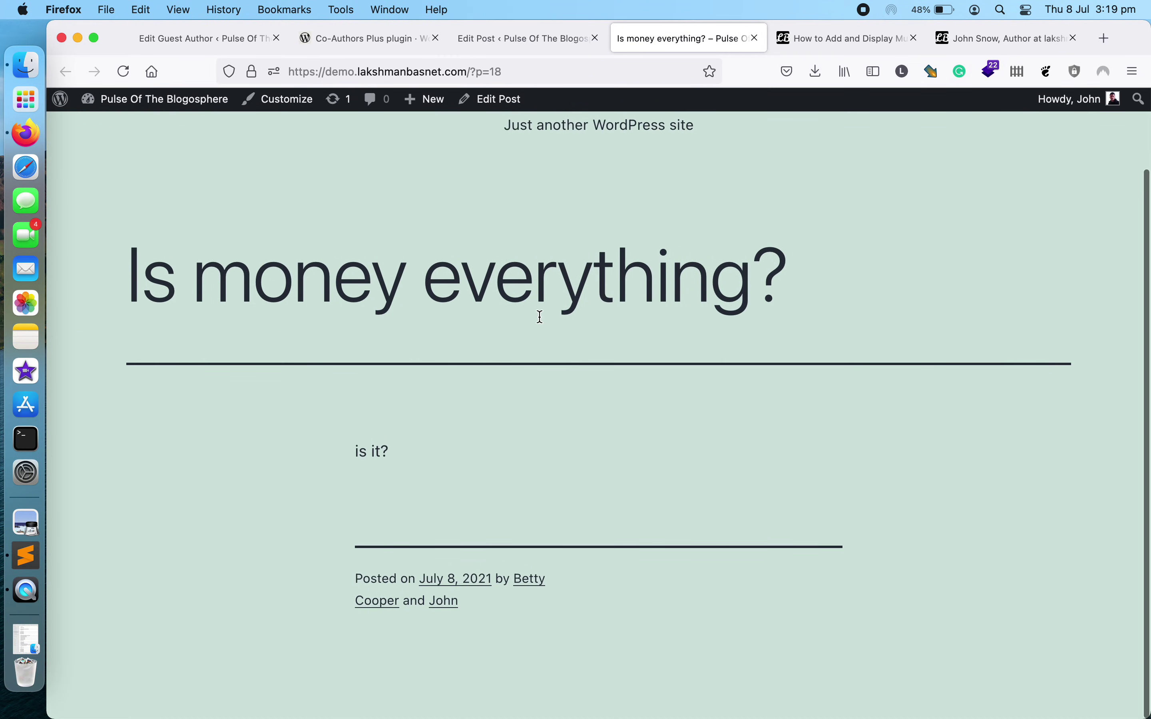
{"action": "left_click", "coordinate": [125, 72]}
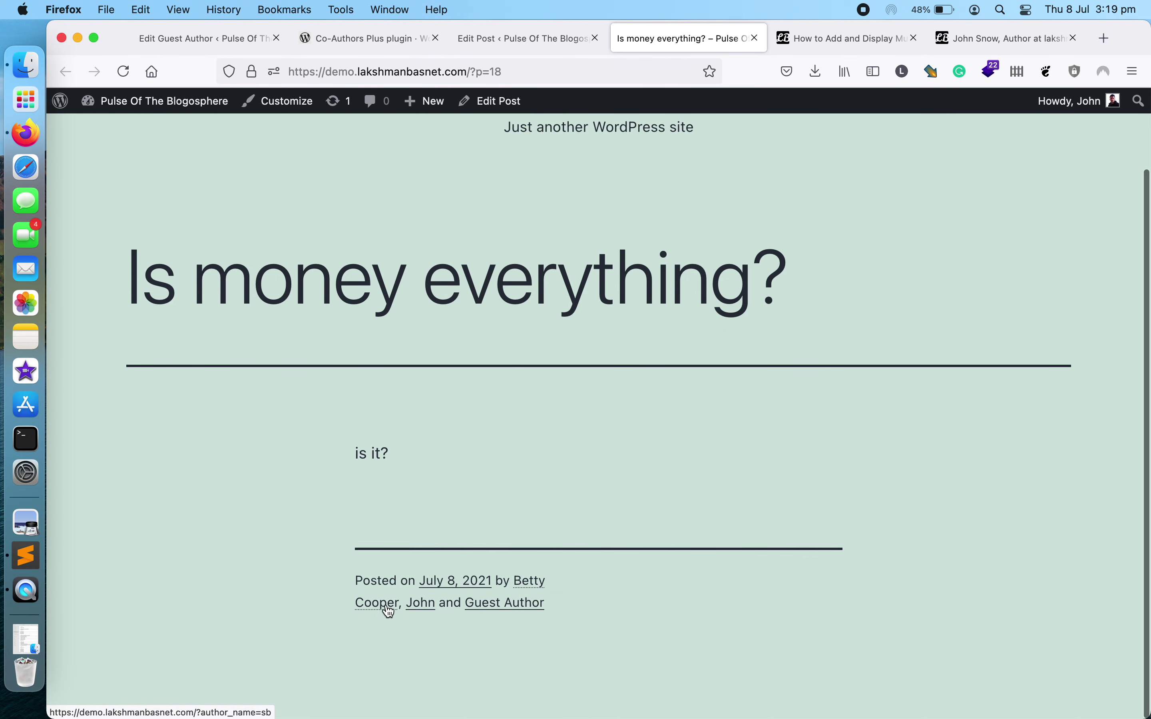
Change the guest author's display name to their full name, save the profile and recheck the byline on the refreshed published post.
{"action": "left_click", "coordinate": [215, 35]}
{"action": "double_click", "coordinate": [412, 285]}
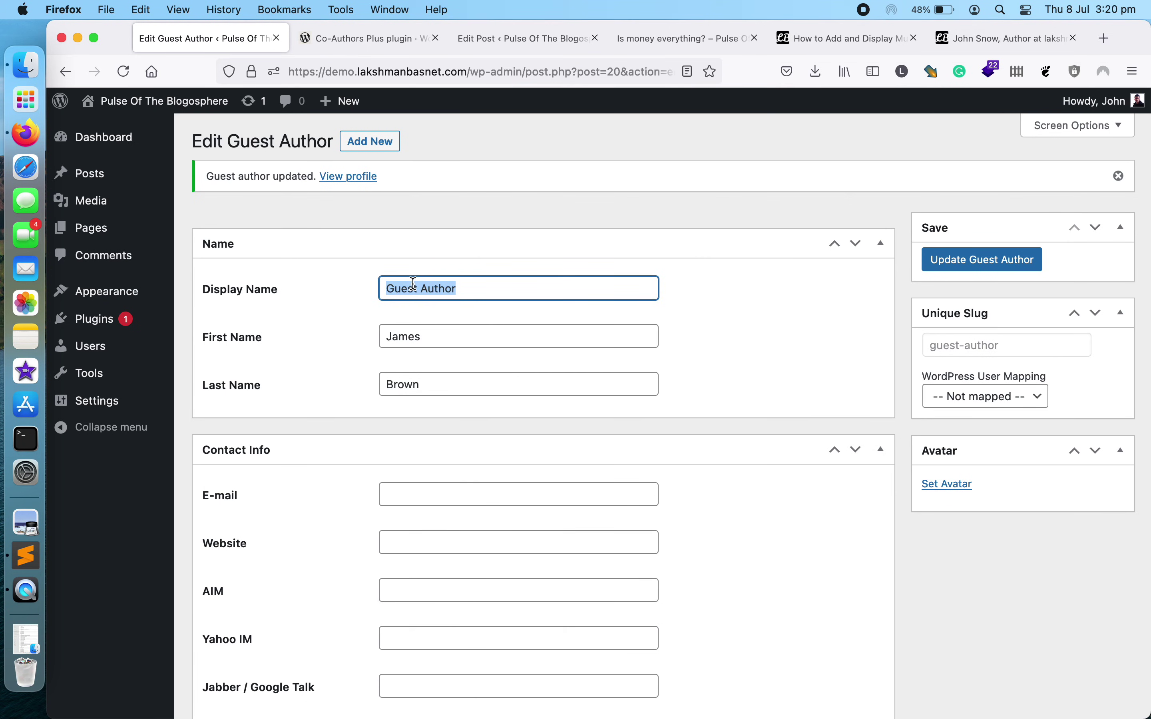
{"action": "type", "text": "James Brown"}
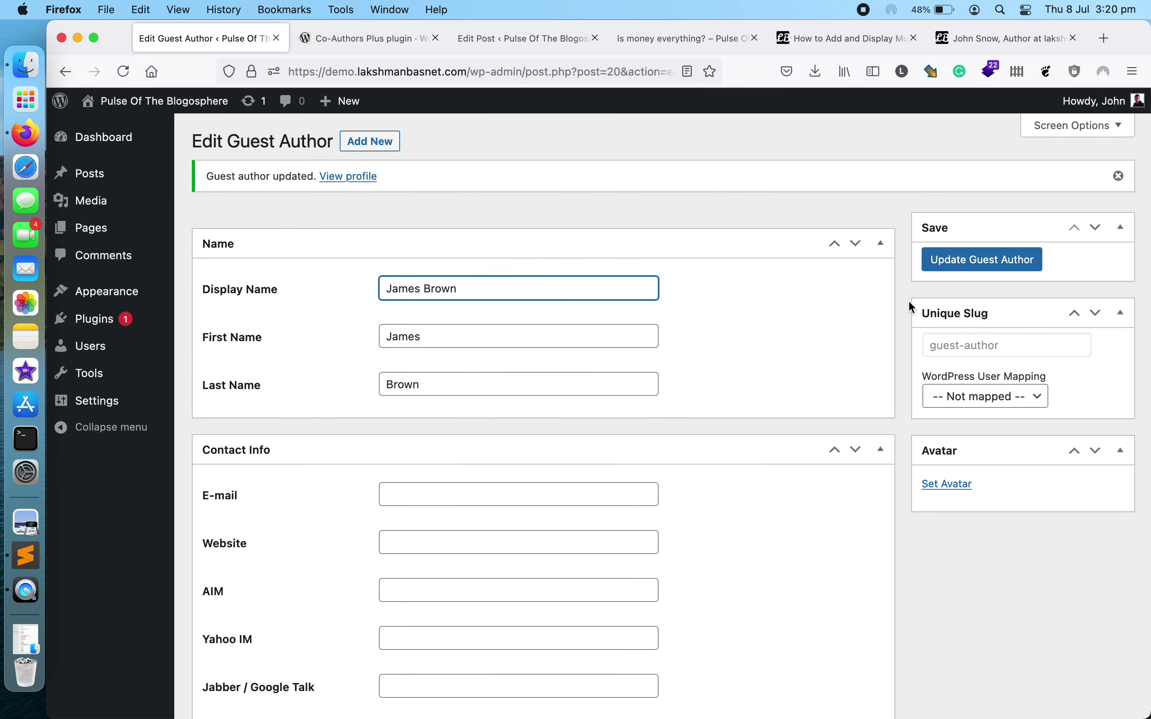
{"action": "left_click", "coordinate": [982, 260]}
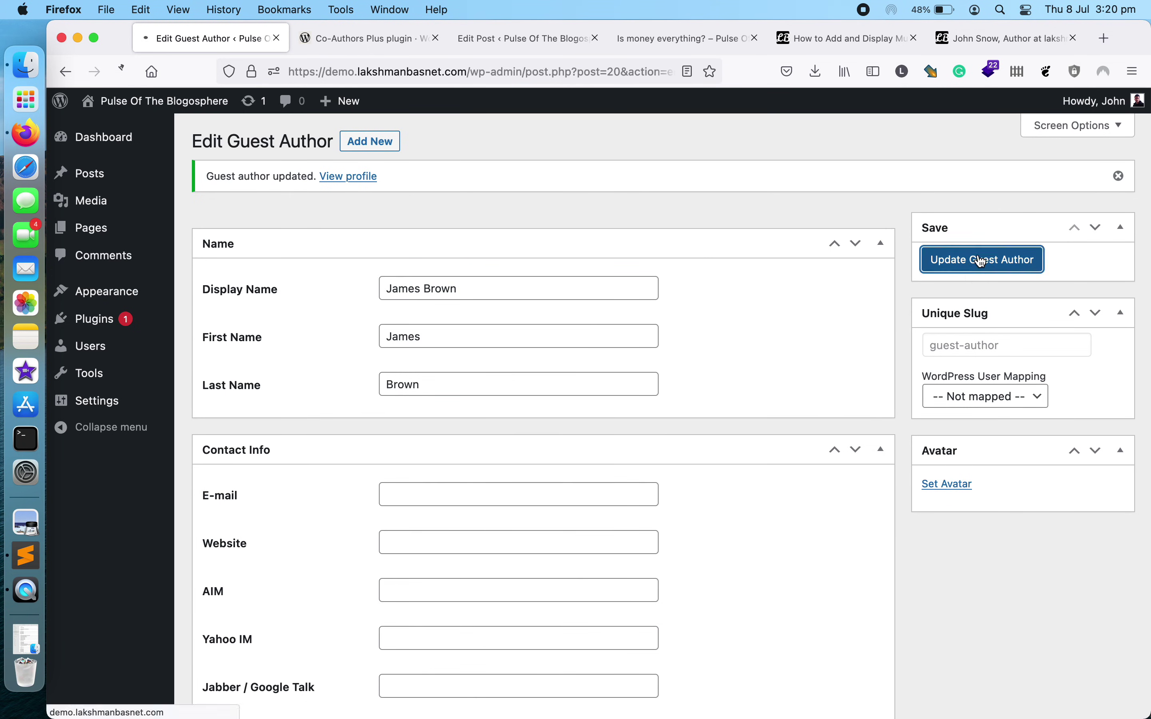
{"action": "left_click", "coordinate": [653, 40]}
{"action": "left_click", "coordinate": [125, 72]}
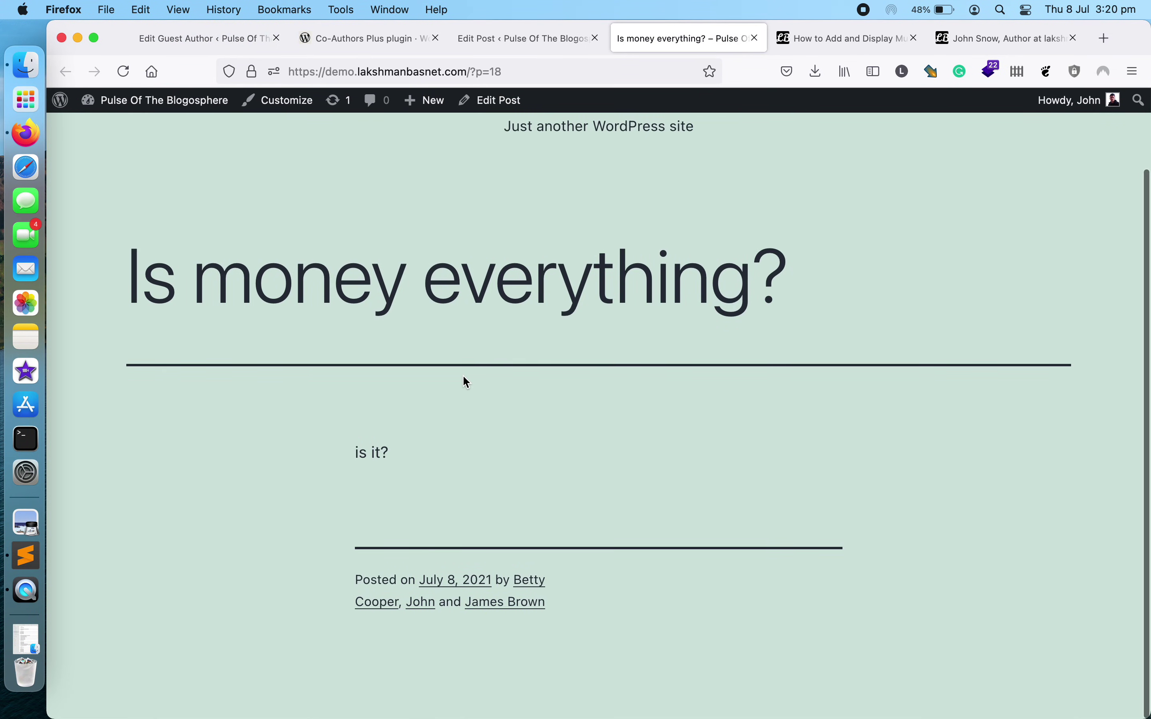
Open the published post "How to earn money without doing anything" from the site's home page for editing.
{"action": "left_click", "coordinate": [548, 186]}
{"action": "scroll", "coordinate": [617, 342], "scroll_direction": "down", "scroll_amount": 5}
{"action": "left_click", "coordinate": [547, 288]}
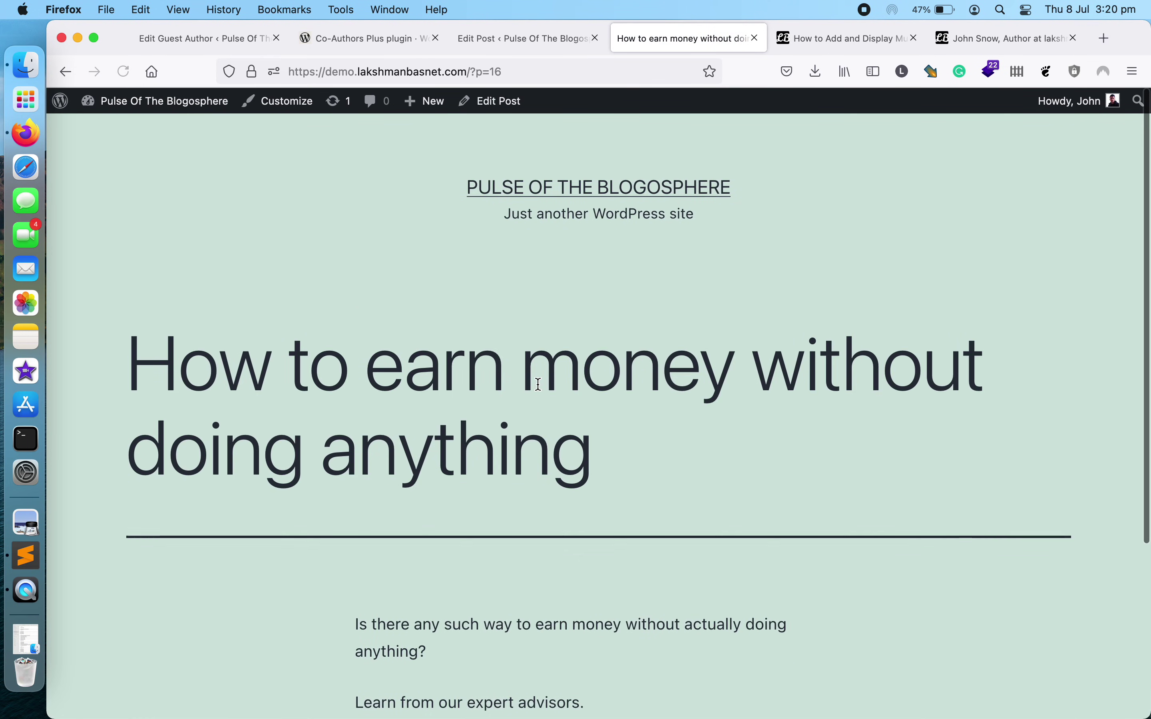
{"action": "scroll", "coordinate": [511, 303], "scroll_direction": "down", "scroll_amount": 5}
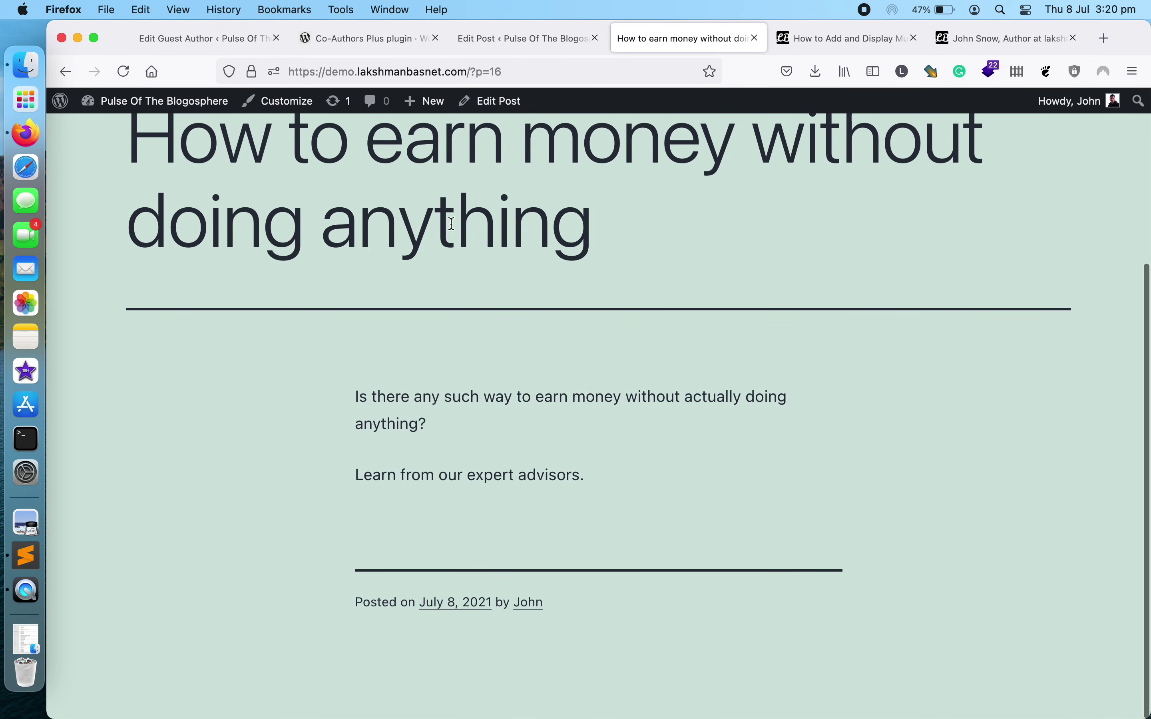
{"action": "left_click", "coordinate": [492, 101]}
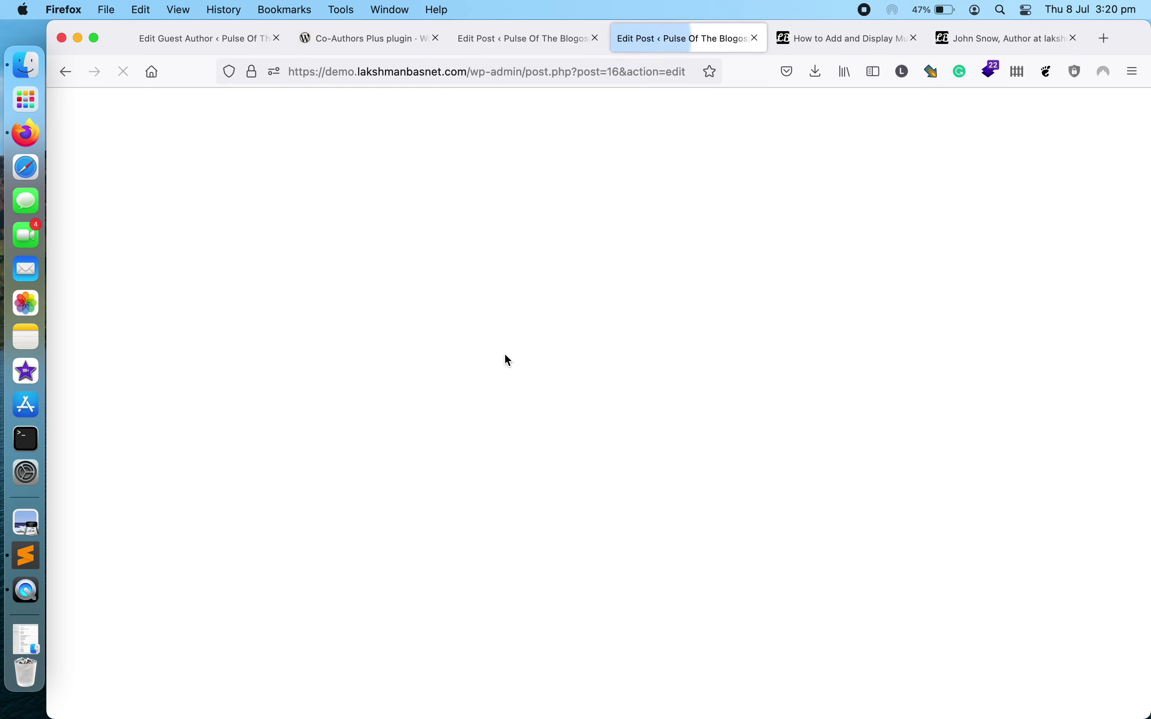
Add the guest author to the post's authors and start a search for a further author with "bet".
{"action": "left_click", "coordinate": [200, 667]}
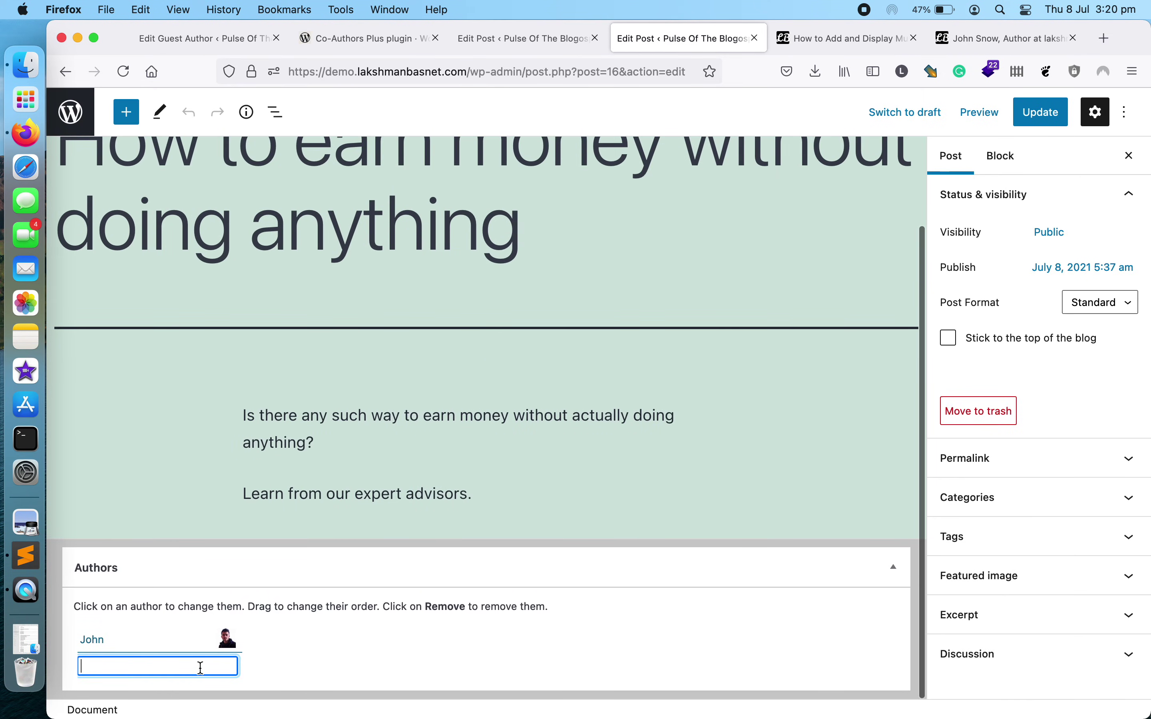
{"action": "type", "text": "james"}
{"action": "left_click", "coordinate": [191, 691]}
{"action": "scroll", "coordinate": [341, 545], "scroll_direction": "down", "scroll_amount": 1}
{"action": "left_click", "coordinate": [191, 665]}
{"action": "type", "text": "bet"}
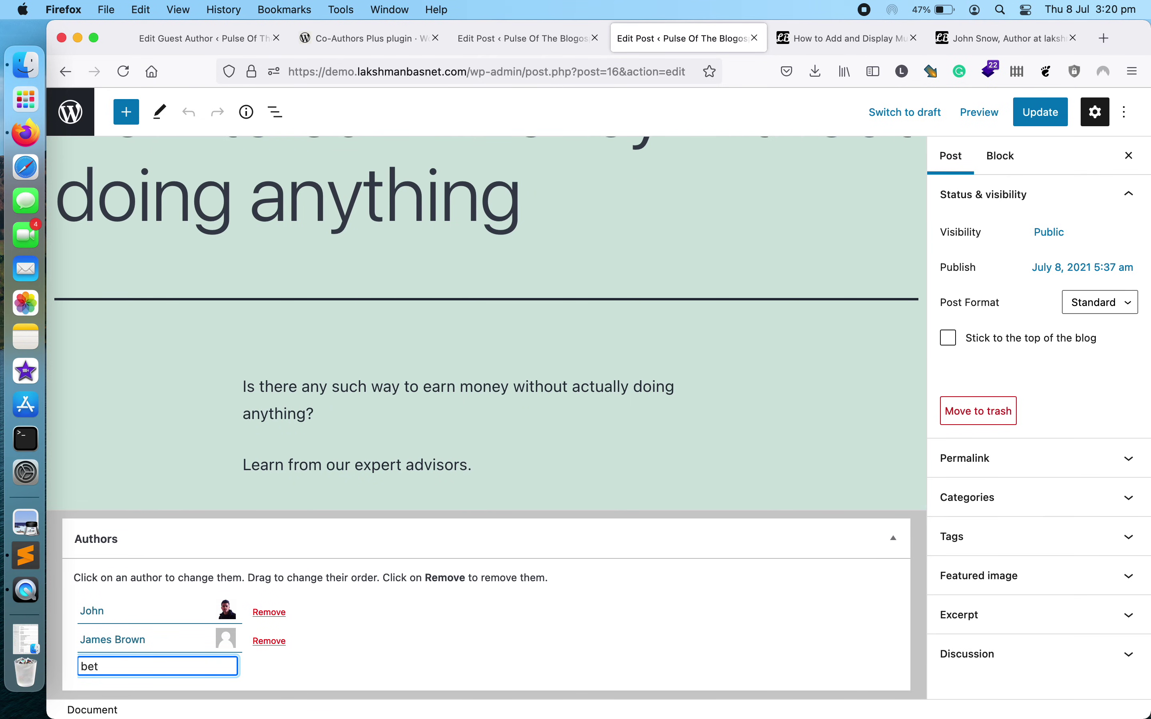
Reorder the post's authors so the guest author comes first, and update the post.
{"action": "left_click_drag", "start_coordinate": [135, 639], "coordinate": [167, 663]}
{"action": "scroll", "coordinate": [286, 618], "scroll_direction": "down", "scroll_amount": 1}
{"action": "left_click", "coordinate": [167, 663]}
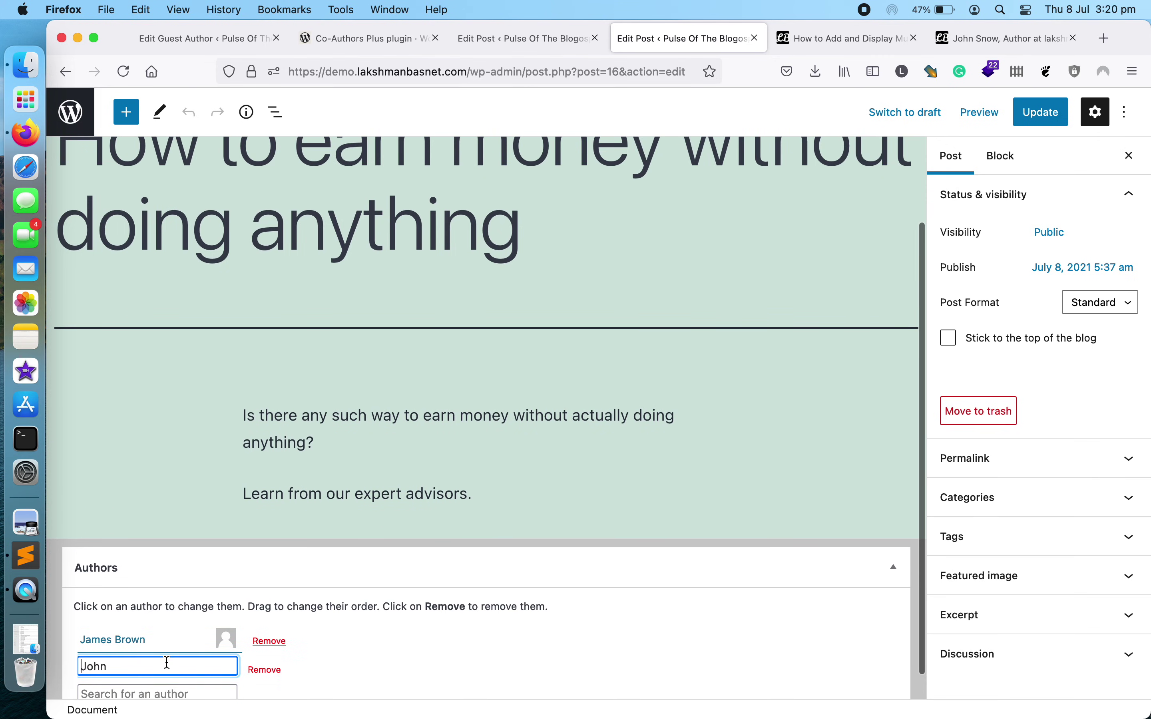
{"action": "scroll", "coordinate": [404, 608], "scroll_direction": "down", "scroll_amount": 1}
{"action": "left_click", "coordinate": [405, 610]}
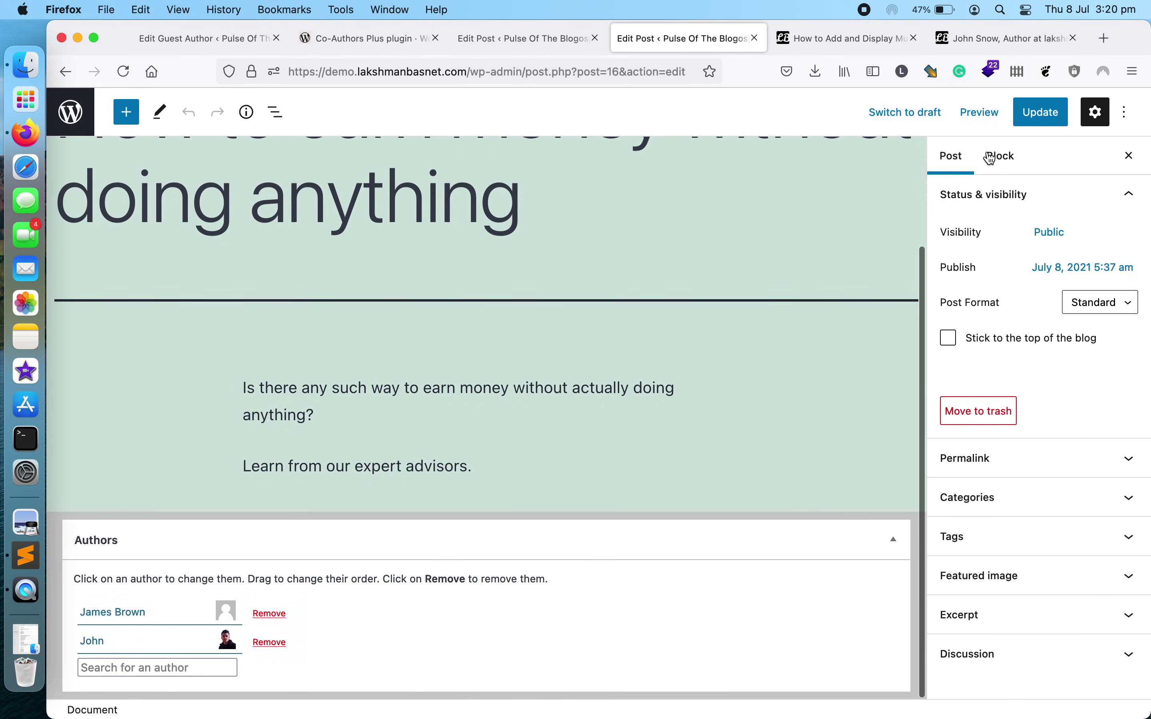
{"action": "left_click", "coordinate": [1041, 112]}
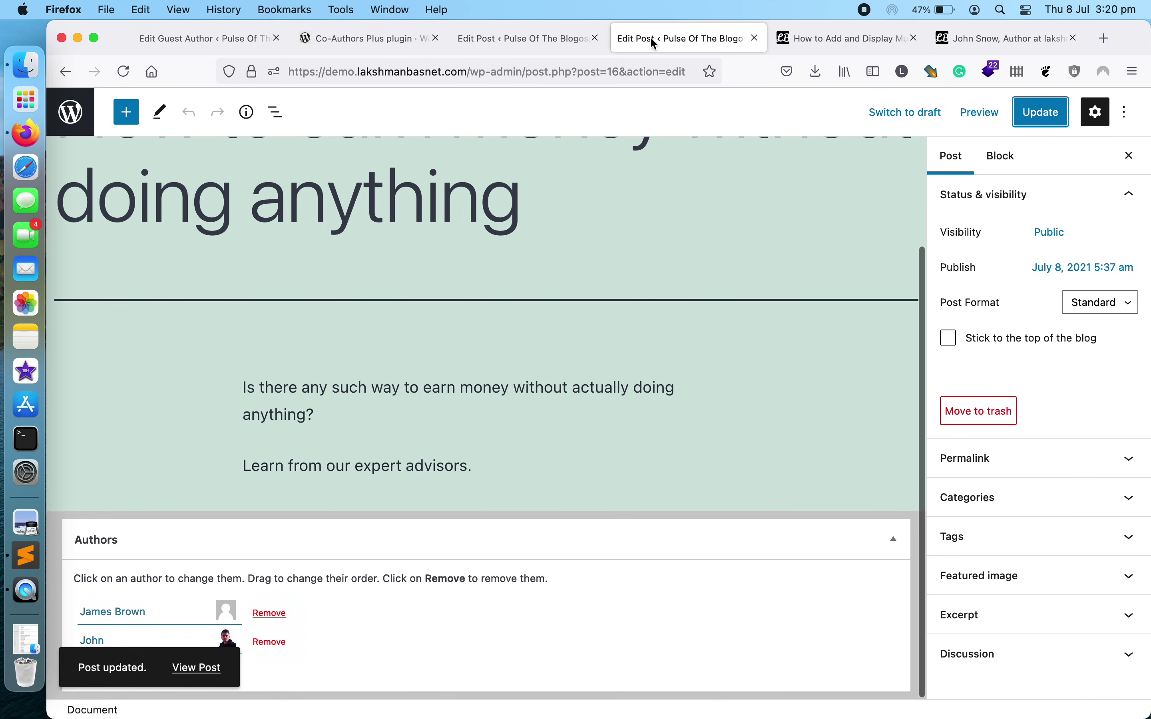
View the updated post on the site and check the order of the authors in its byline.
{"action": "left_click", "coordinate": [218, 671]}
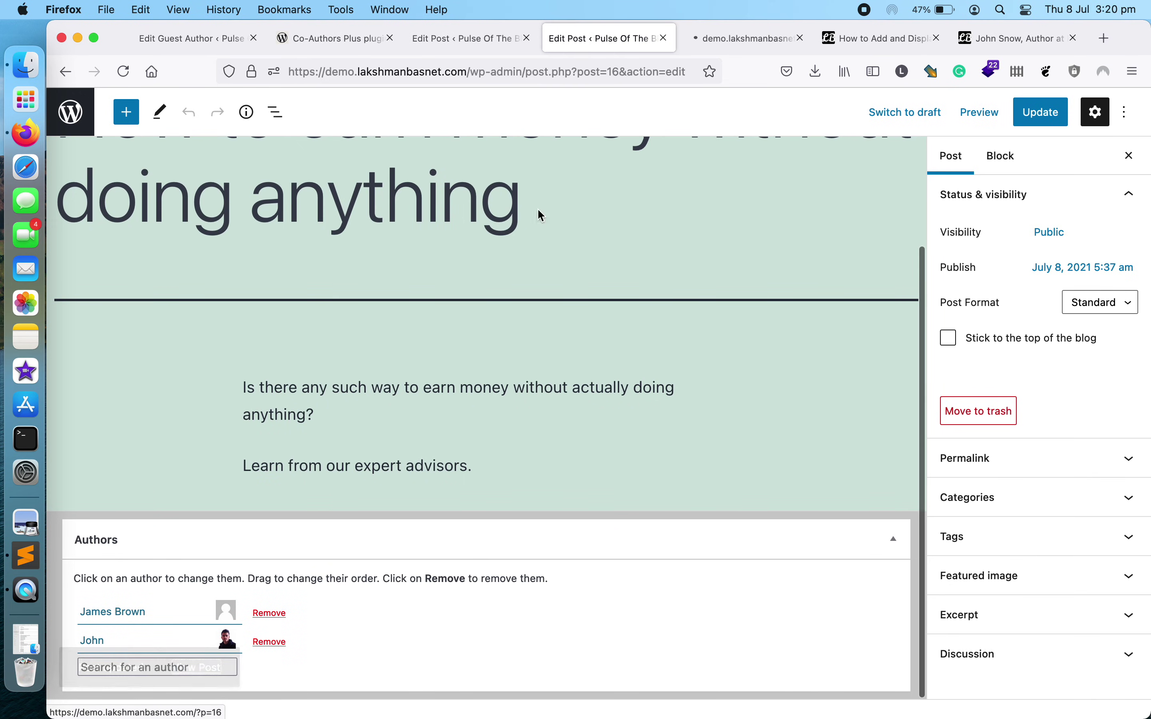
{"action": "scroll", "coordinate": [581, 355], "scroll_direction": "down", "scroll_amount": 5}
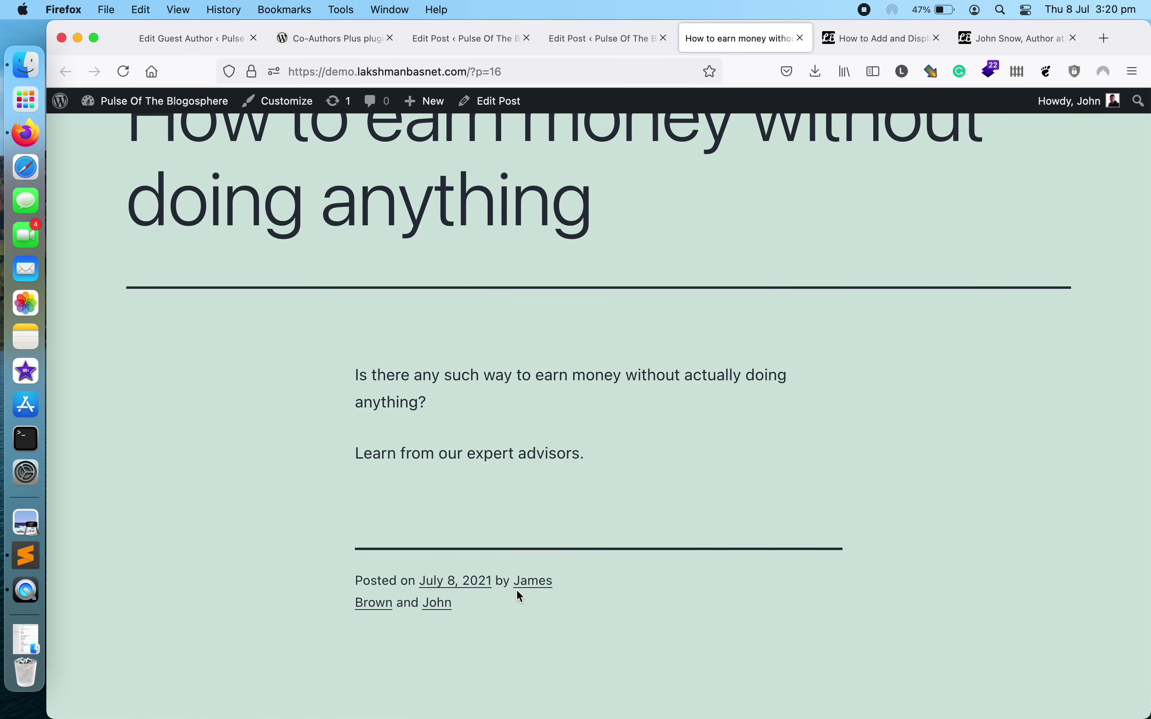
{"action": "scroll", "coordinate": [637, 405], "scroll_direction": "up", "scroll_amount": 4}
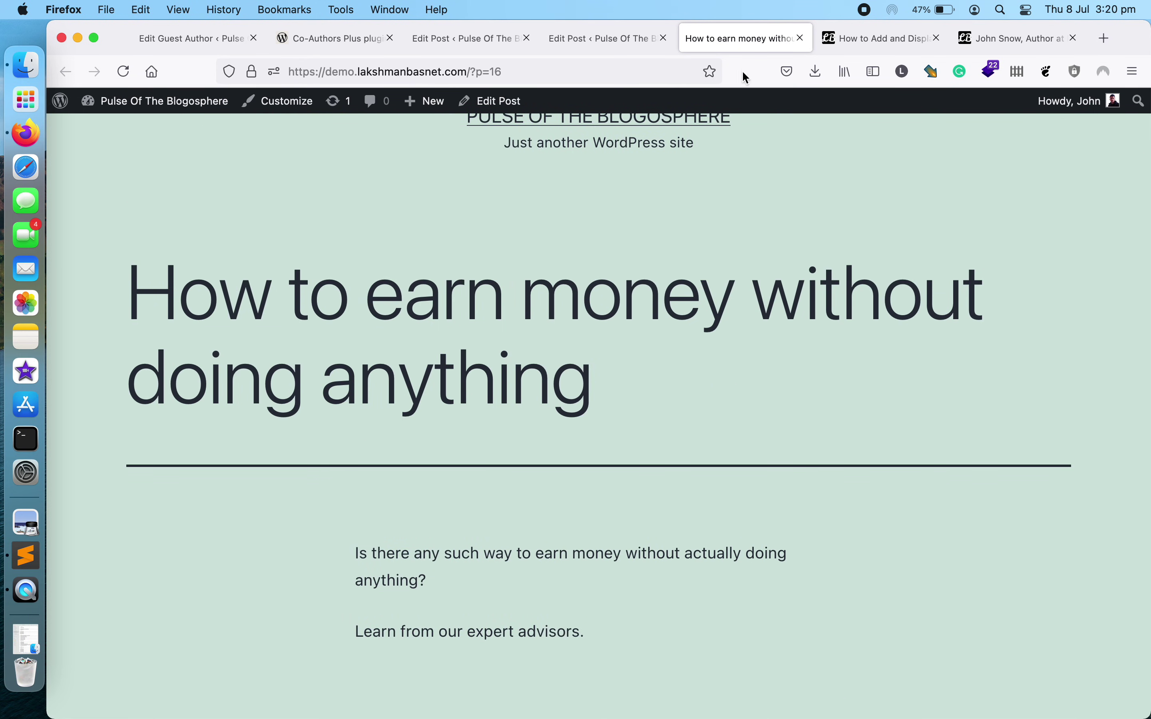
Look through the blog article on adding and displaying multiple authors for a WordPress post, from its table of contents to its comments.
{"action": "left_click", "coordinate": [845, 42]}
{"action": "left_click", "coordinate": [711, 284]}
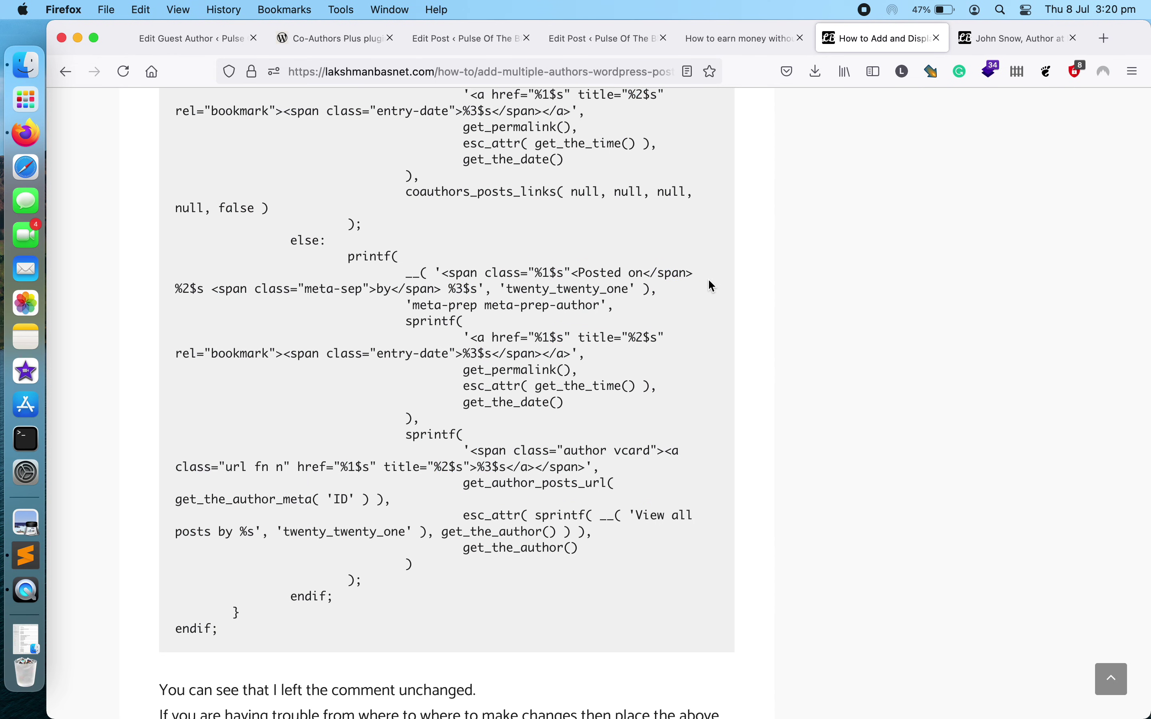
{"action": "scroll", "coordinate": [709, 280], "scroll_direction": "up", "scroll_amount": 20}
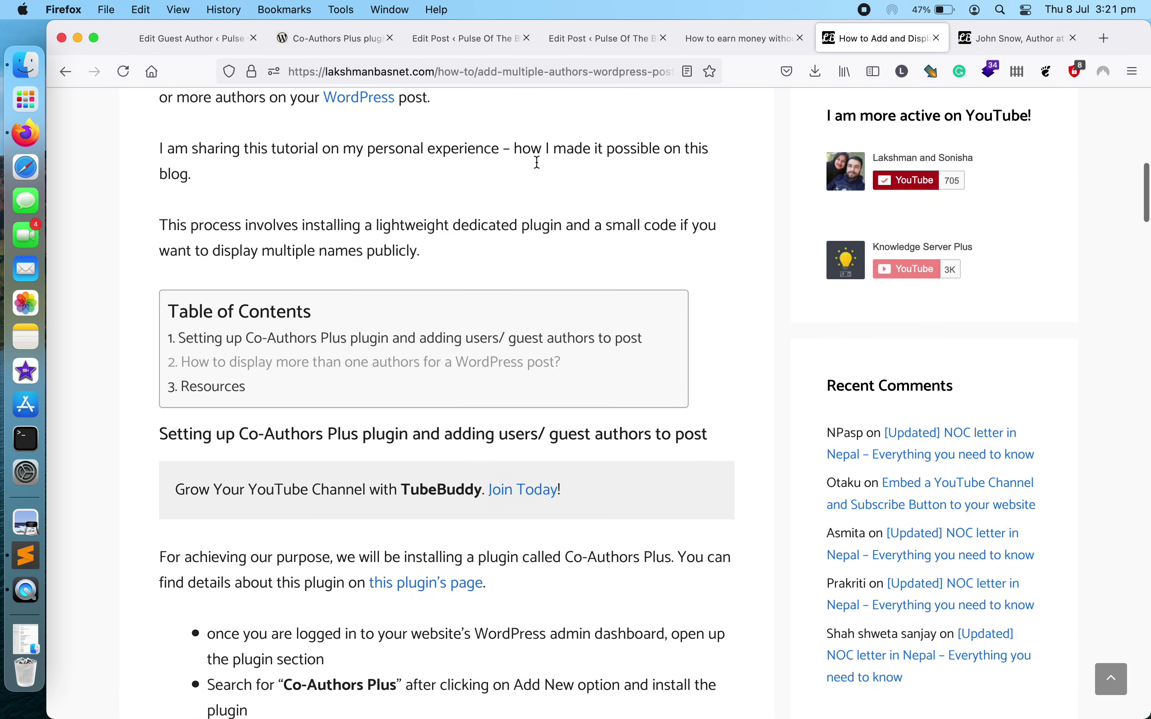
{"action": "scroll", "coordinate": [538, 162], "scroll_direction": "up", "scroll_amount": 5}
{"action": "scroll", "coordinate": [530, 229], "scroll_direction": "down", "scroll_amount": 20}
{"action": "scroll", "coordinate": [526, 218], "scroll_direction": "down", "scroll_amount": 20}
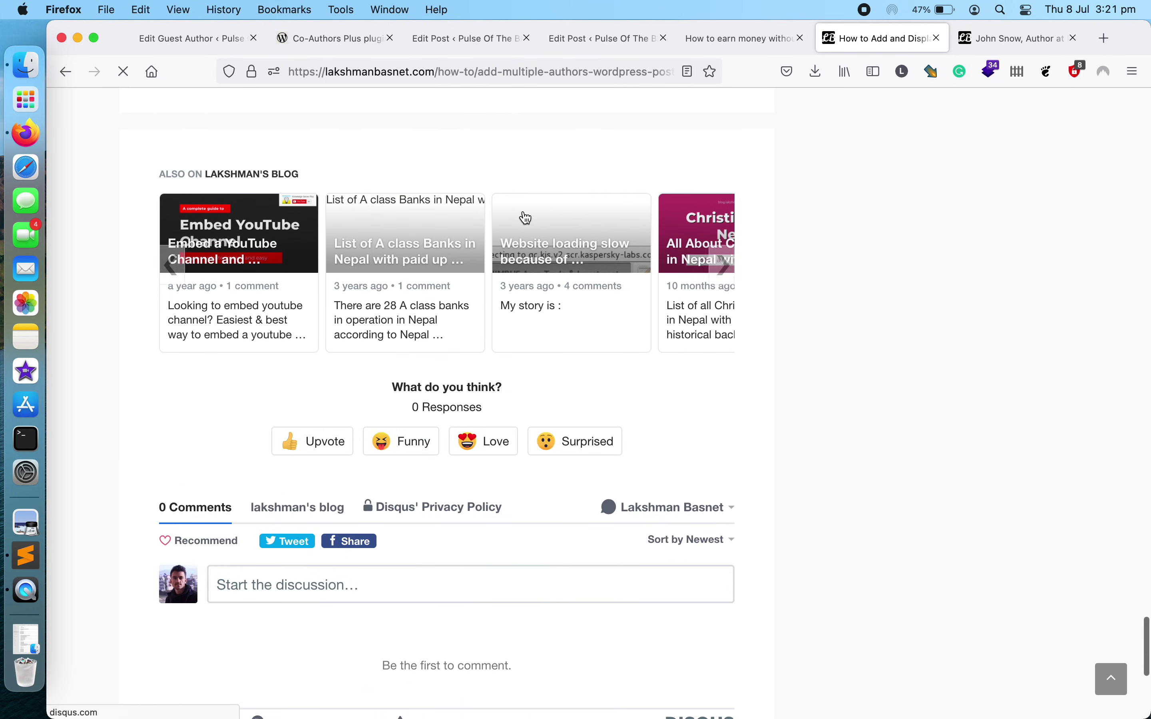